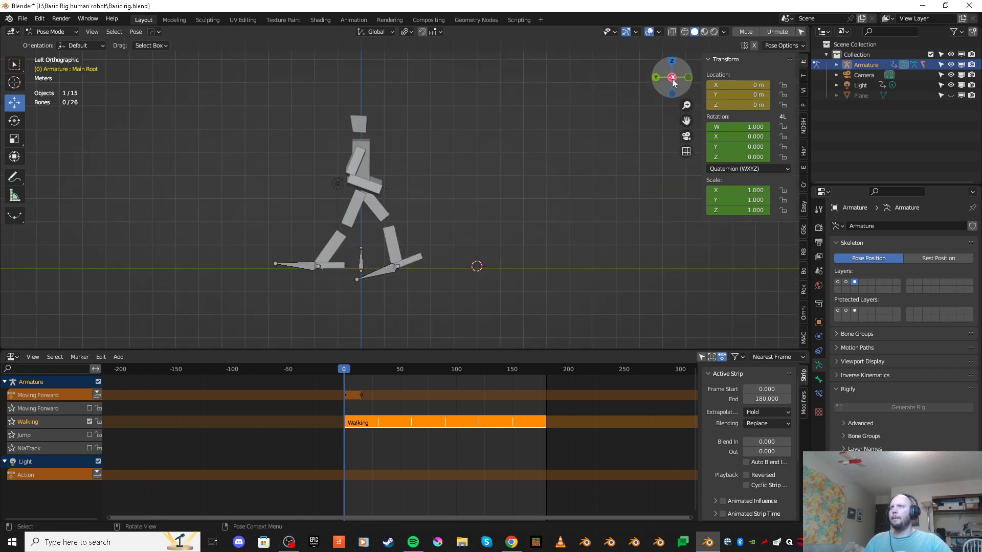
Step: Show the armature's first bone layer together with the third layer that holds the control bones
{"action": "left_click", "coordinate": [673, 78]}
{"action": "middle_click_drag", "start_coordinate": [588, 193], "coordinate": [578, 189], "text": "shift"}
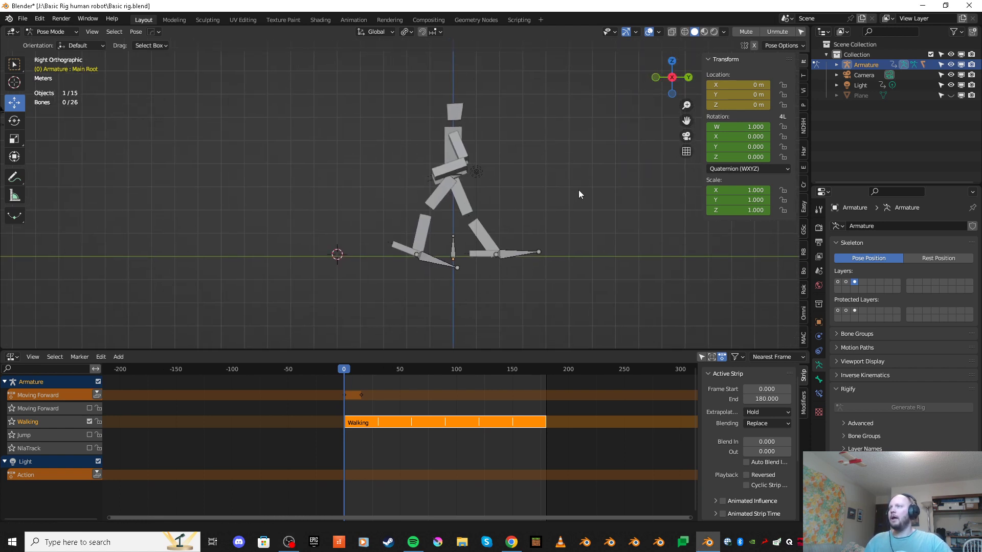
{"action": "middle_click_drag", "start_coordinate": [456, 198], "coordinate": [443, 164]}
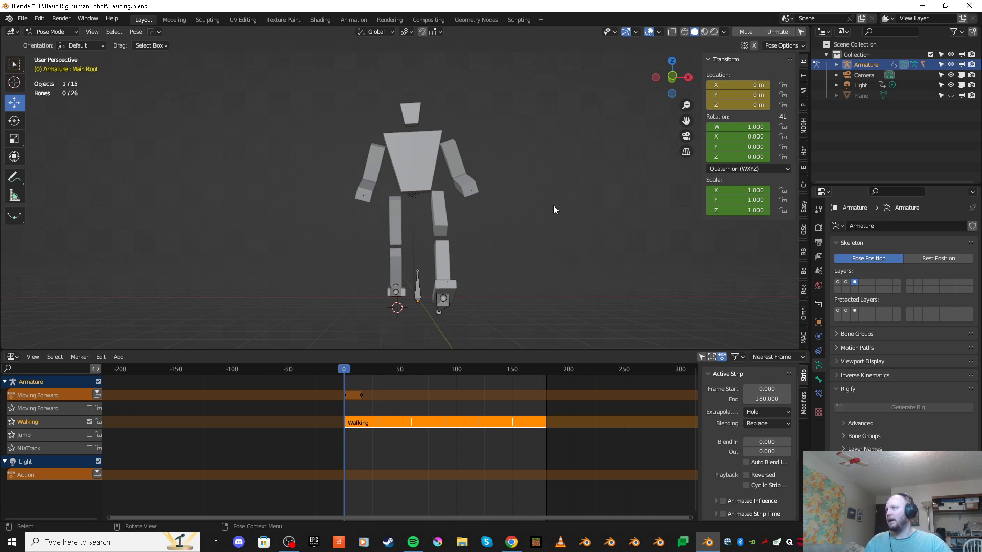
{"action": "middle_click_drag", "start_coordinate": [554, 219], "coordinate": [597, 139]}
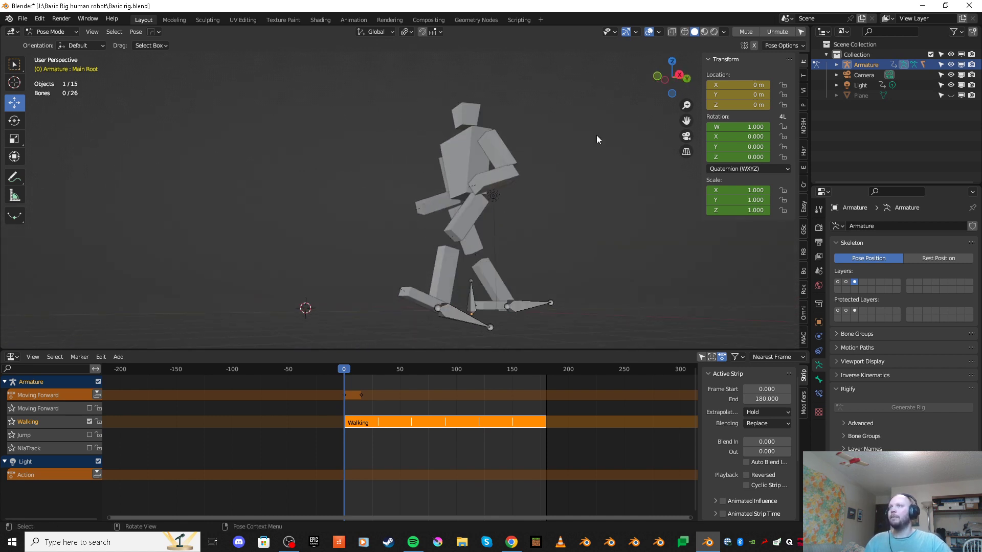
{"action": "left_click", "coordinate": [679, 74]}
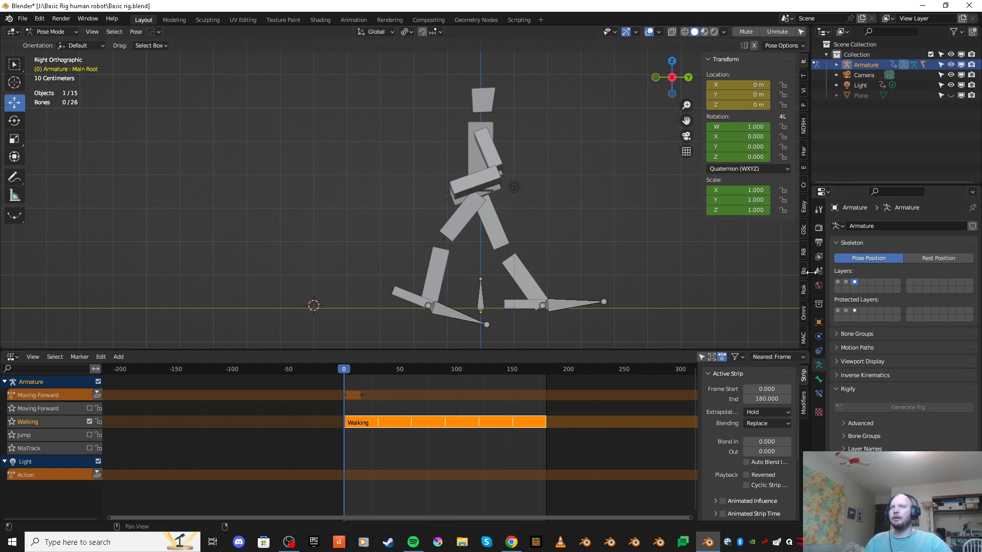
{"action": "left_click", "coordinate": [838, 283]}
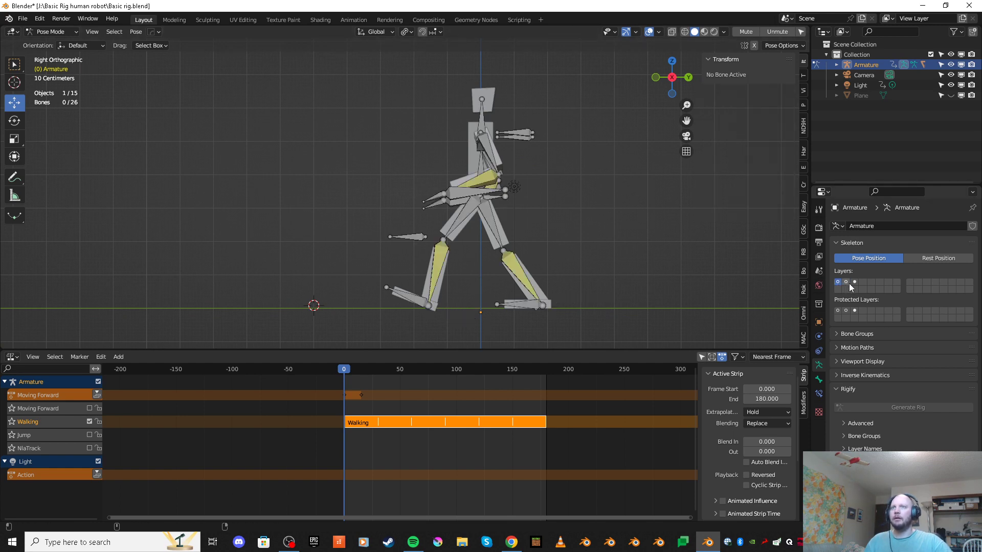
{"action": "left_click", "coordinate": [855, 281], "text": "shift"}
Step: Select both lower-arm IK control bones on the figure to point out the arm controls
{"action": "middle_click_drag", "start_coordinate": [421, 183], "coordinate": [508, 197]}
{"action": "scroll", "coordinate": [539, 185], "scroll_direction": "up", "scroll_amount": 2}
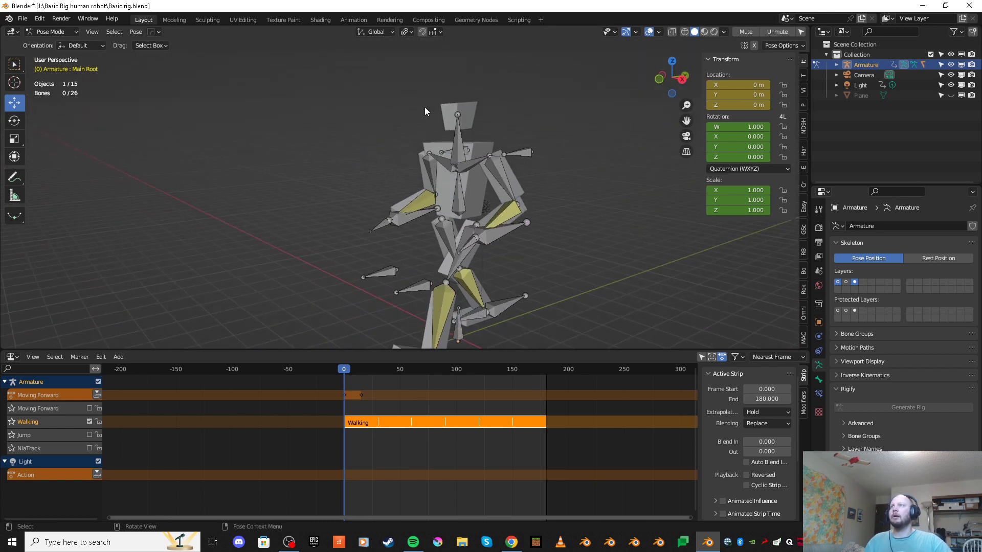
{"action": "middle_click_drag", "start_coordinate": [424, 106], "coordinate": [499, 133]}
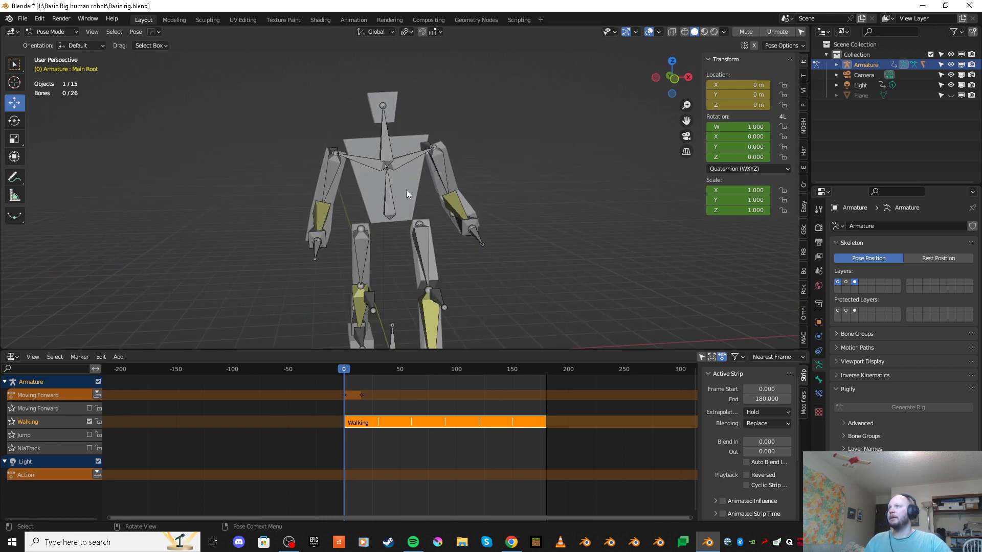
{"action": "middle_click_drag", "start_coordinate": [496, 204], "coordinate": [392, 208]}
{"action": "left_click", "coordinate": [502, 228]}
{"action": "middle_click_drag", "start_coordinate": [502, 228], "coordinate": [542, 251]}
{"action": "left_click", "coordinate": [569, 259], "text": "shift"}
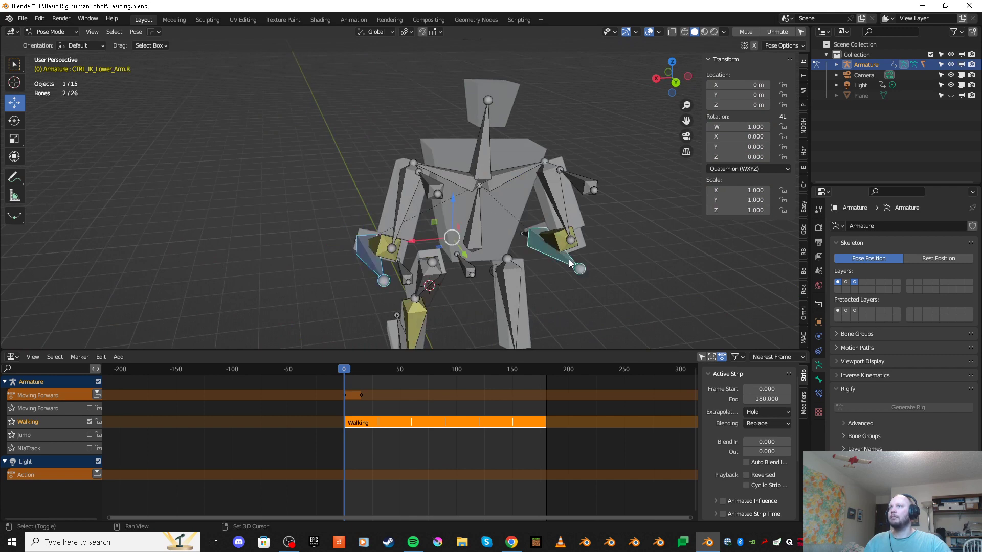
Step: From the right orthographic view, select both lower-leg IK controls and the Main Root bone
{"action": "left_click", "coordinate": [656, 77]}
{"action": "scroll", "coordinate": [531, 153], "scroll_direction": "down", "scroll_amount": 1}
{"action": "middle_click_drag", "start_coordinate": [535, 192], "coordinate": [477, 133], "text": "shift"}
{"action": "middle_click_drag", "start_coordinate": [525, 160], "coordinate": [525, 183], "text": "shift"}
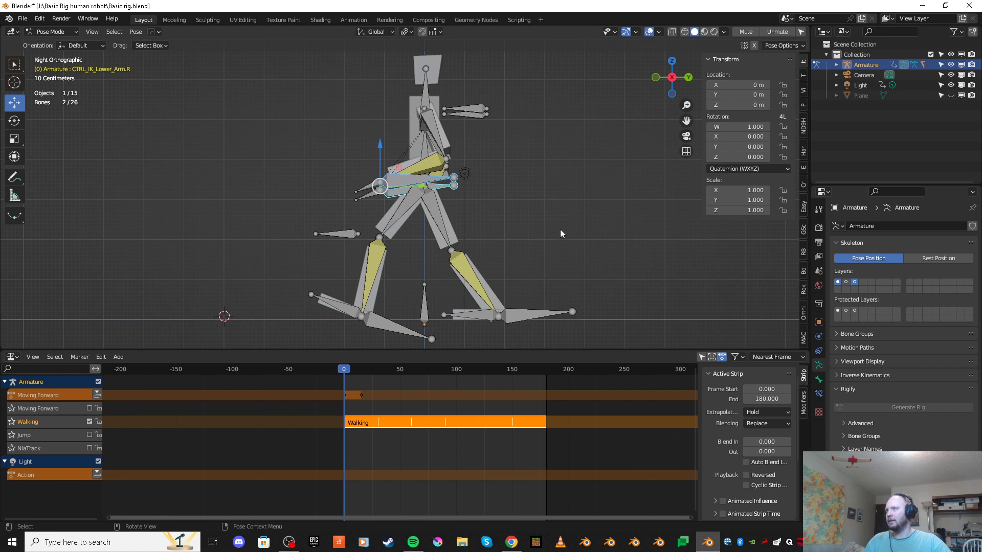
{"action": "middle_click_drag", "start_coordinate": [560, 229], "coordinate": [557, 228], "text": "shift"}
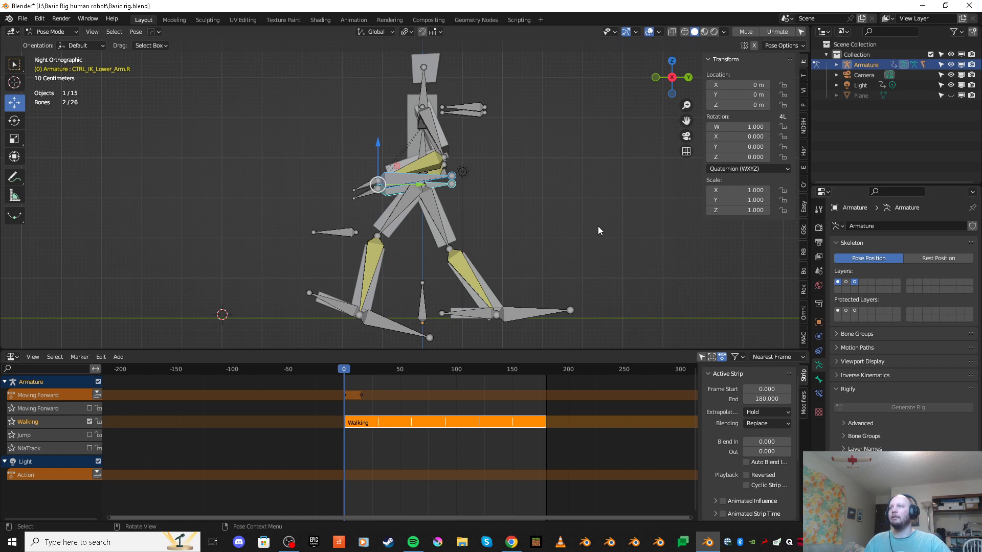
{"action": "left_click", "coordinate": [535, 307]}
{"action": "left_click", "coordinate": [429, 318], "text": "shift"}
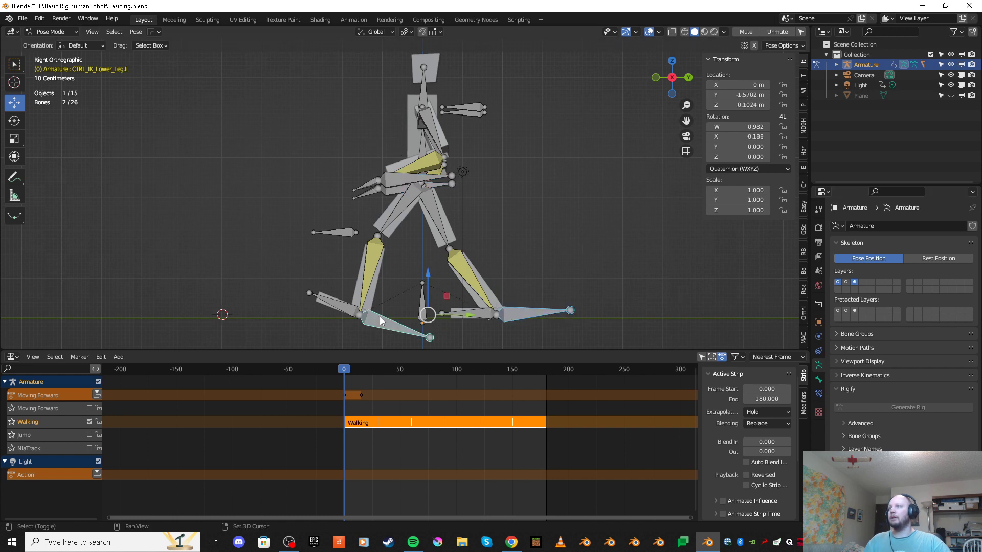
{"action": "left_click", "coordinate": [423, 303], "text": "shift"}
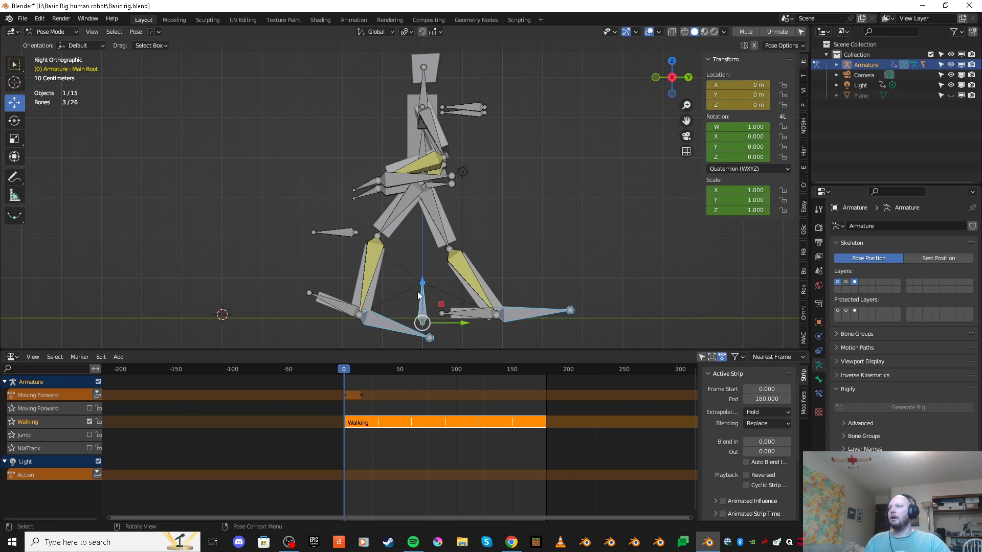
Step: Show only the third bone layer of the armature and deselect all bones
{"action": "left_click", "coordinate": [858, 283]}
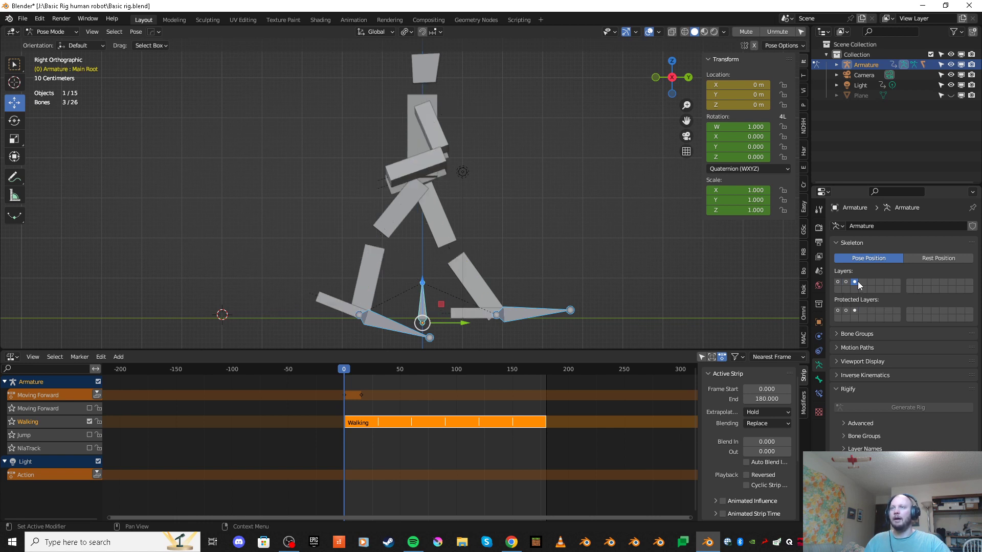
{"action": "left_click", "coordinate": [505, 194]}
{"action": "middle_click_drag", "start_coordinate": [575, 222], "coordinate": [544, 229], "text": "shift"}
{"action": "scroll", "coordinate": [559, 245], "scroll_direction": "down", "scroll_amount": 2}
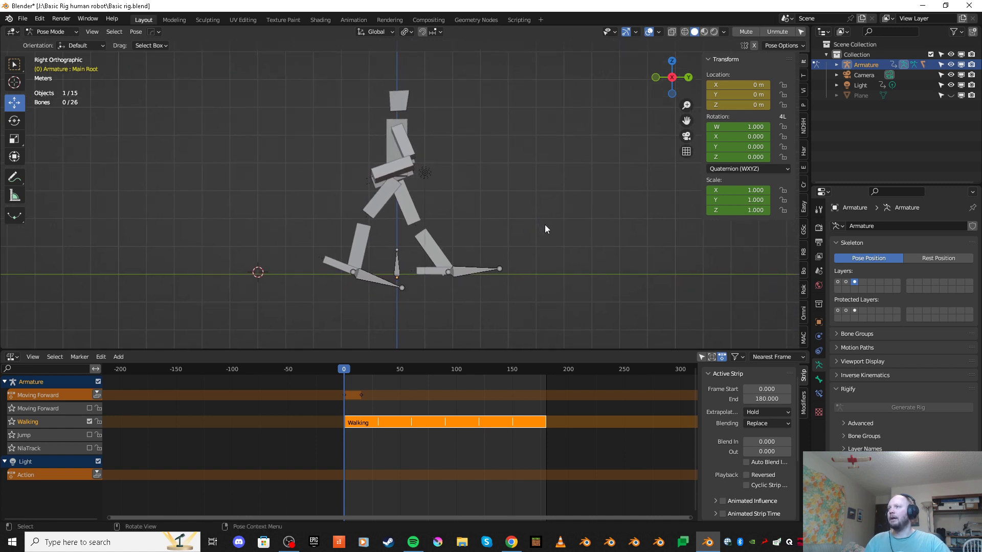
{"action": "scroll", "coordinate": [544, 224], "scroll_direction": "up", "scroll_amount": 1}
{"action": "mouse_move", "coordinate": [545, 225]}
{"action": "middle_mouse_down", "text": "shift"}
{"action": "mouse_move", "coordinate": [554, 222]}
{"action": "mouse_move", "coordinate": [556, 237]}
{"action": "middle_mouse_up", "text": "shift"}
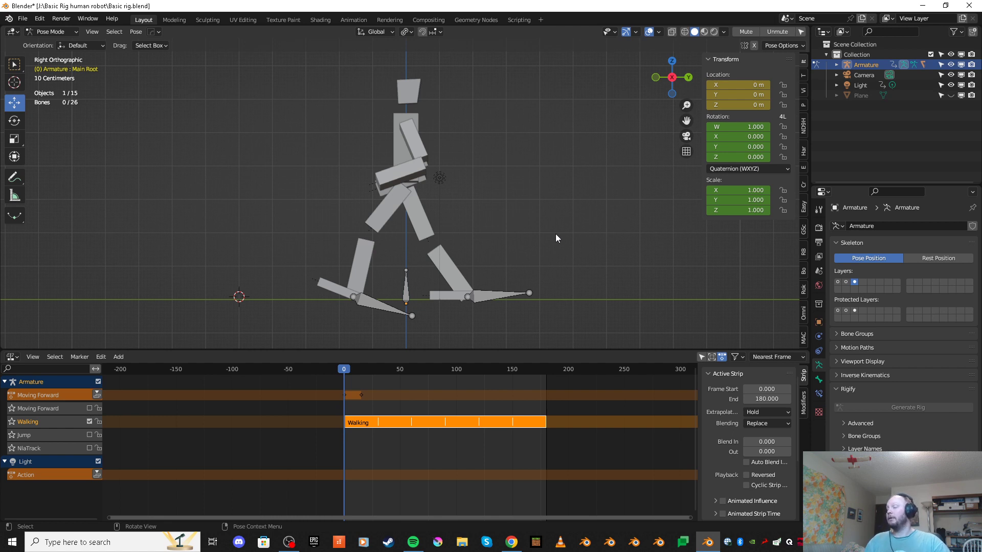
{"action": "middle_click_drag", "start_coordinate": [556, 238], "coordinate": [562, 234], "text": "shift"}
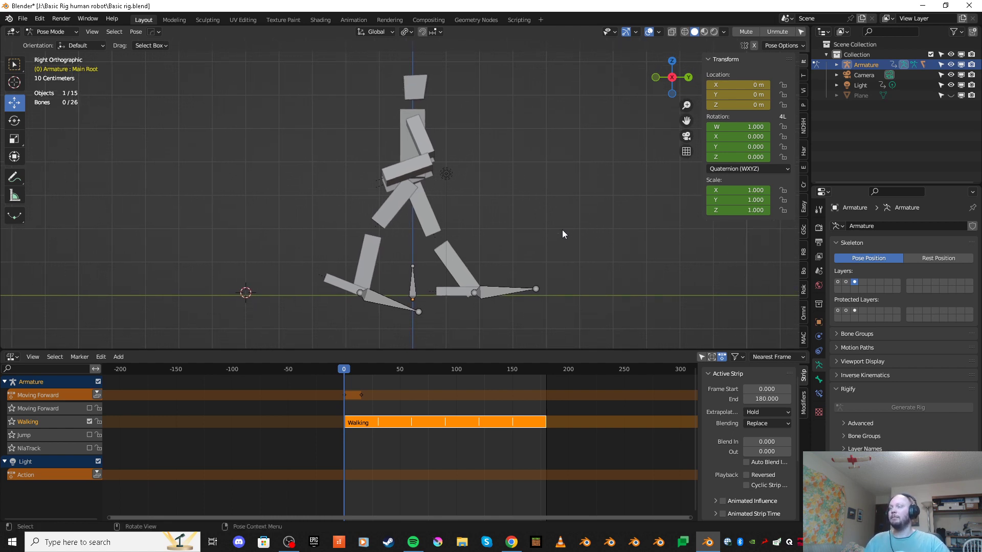
{"action": "mouse_move", "coordinate": [562, 233]}
{"action": "middle_mouse_down", "text": "shift"}
{"action": "mouse_move", "coordinate": [572, 223]}
{"action": "mouse_move", "coordinate": [559, 228]}
{"action": "middle_mouse_up", "text": "shift"}
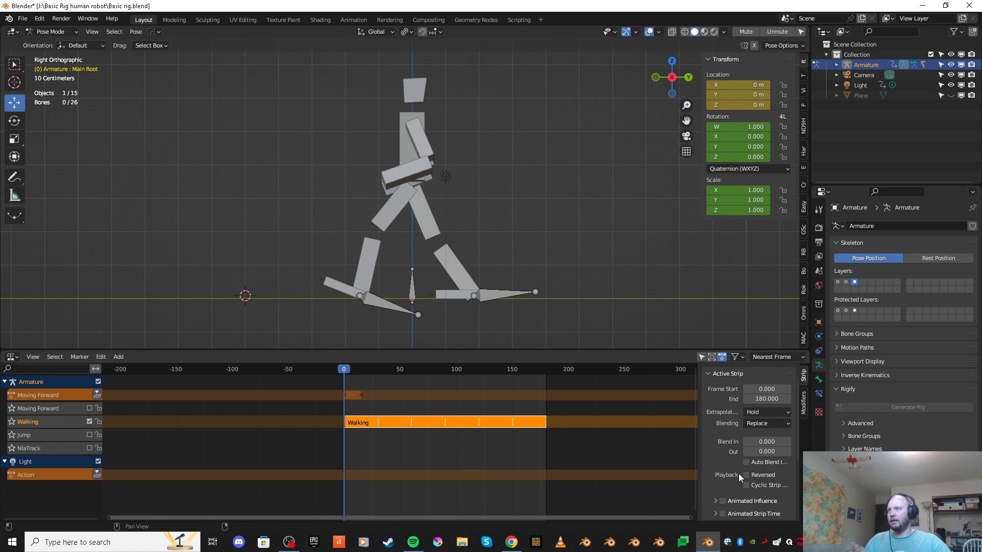
{"action": "middle_click_drag", "start_coordinate": [461, 234], "coordinate": [467, 231], "text": "shift"}
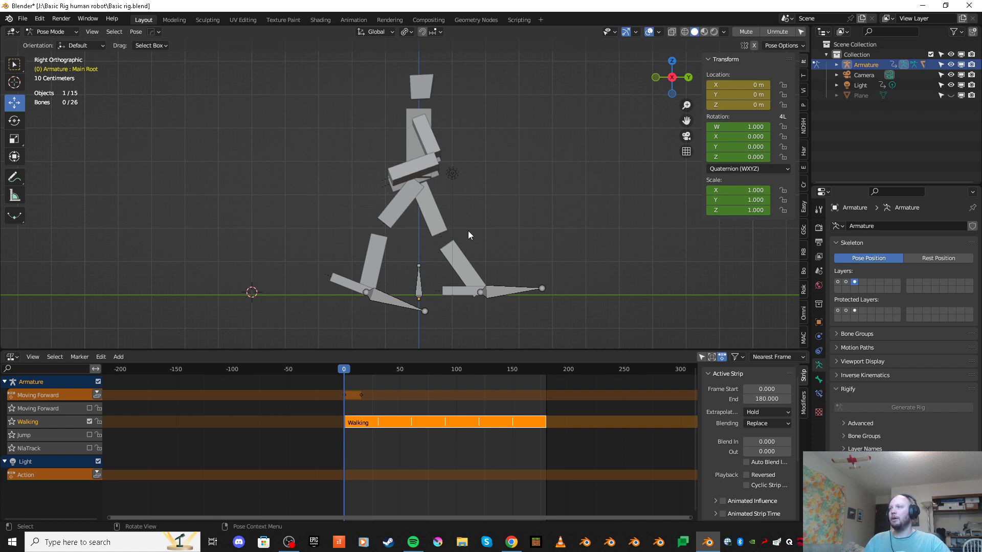
{"action": "middle_click_drag", "start_coordinate": [489, 225], "coordinate": [488, 222], "text": "shift"}
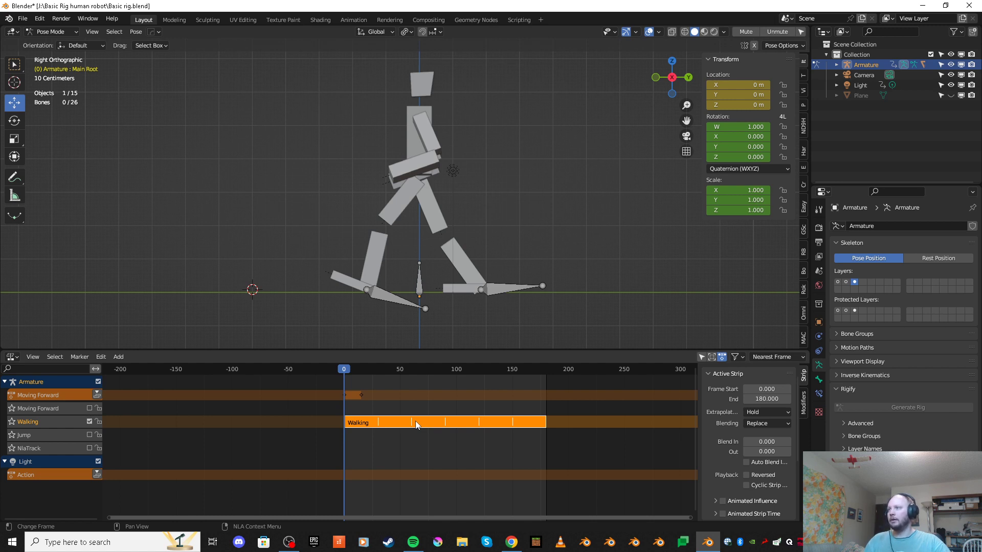
Step: Enter tweak mode on the Walking strip and change the NLA area to the Action Editor
{"action": "key", "text": "Tab"}
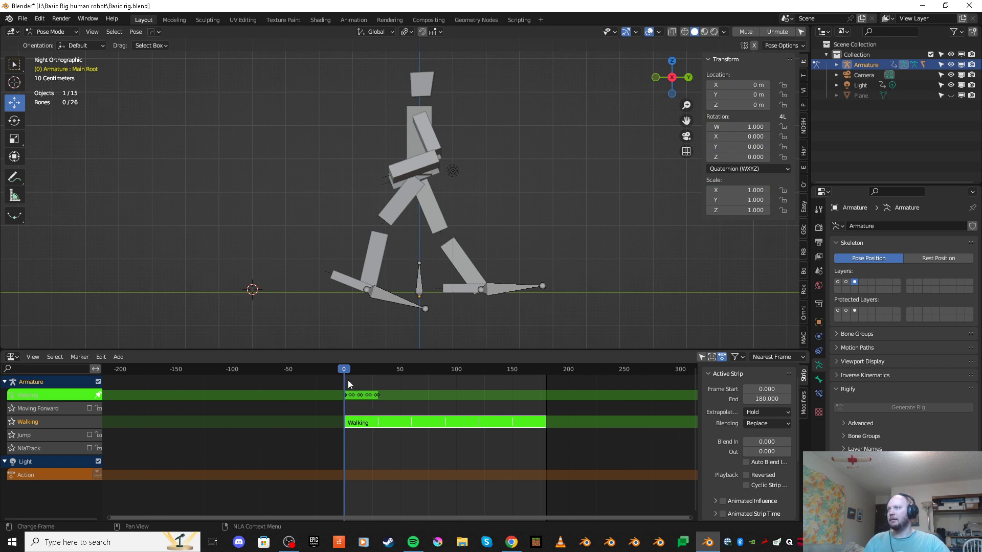
{"action": "left_click", "coordinate": [12, 356]}
{"action": "left_click", "coordinate": [154, 386]}
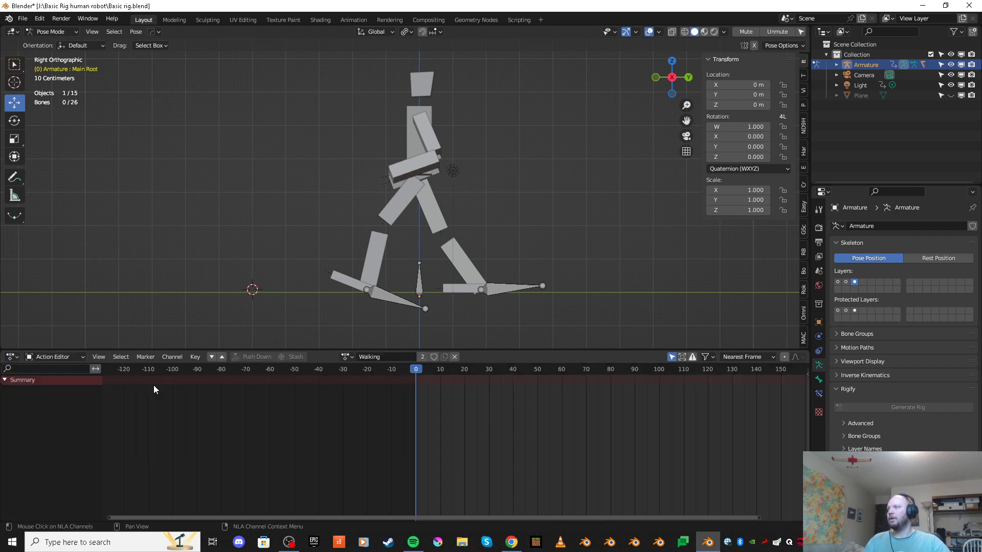
{"action": "left_click", "coordinate": [53, 356]}
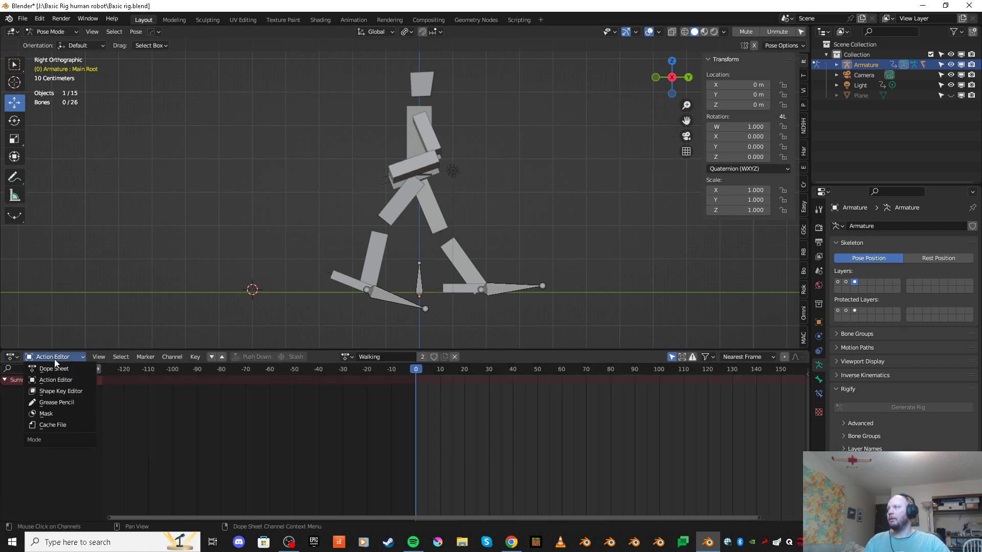
{"action": "left_click", "coordinate": [56, 362]}
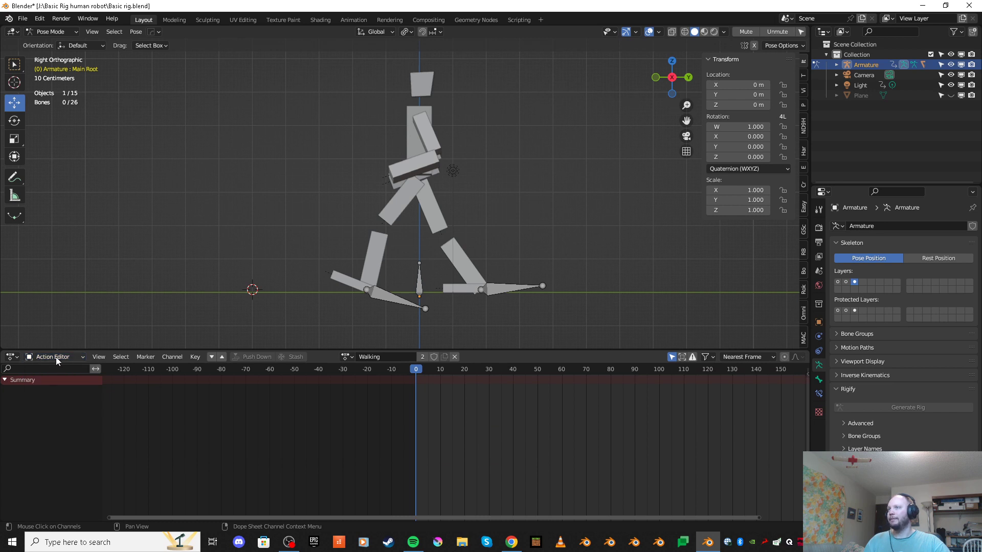
Step: Select the left and right lower-leg IK controls to examine their keyframes in the Walking action
{"action": "middle_click_drag", "start_coordinate": [550, 254], "coordinate": [539, 235], "text": "shift"}
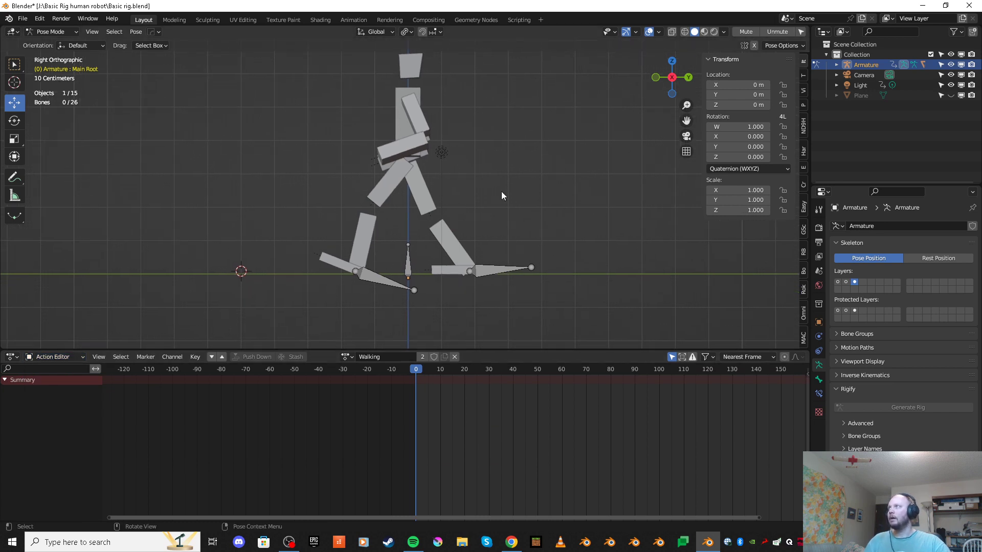
{"action": "left_click", "coordinate": [53, 32]}
{"action": "left_click", "coordinate": [53, 35]}
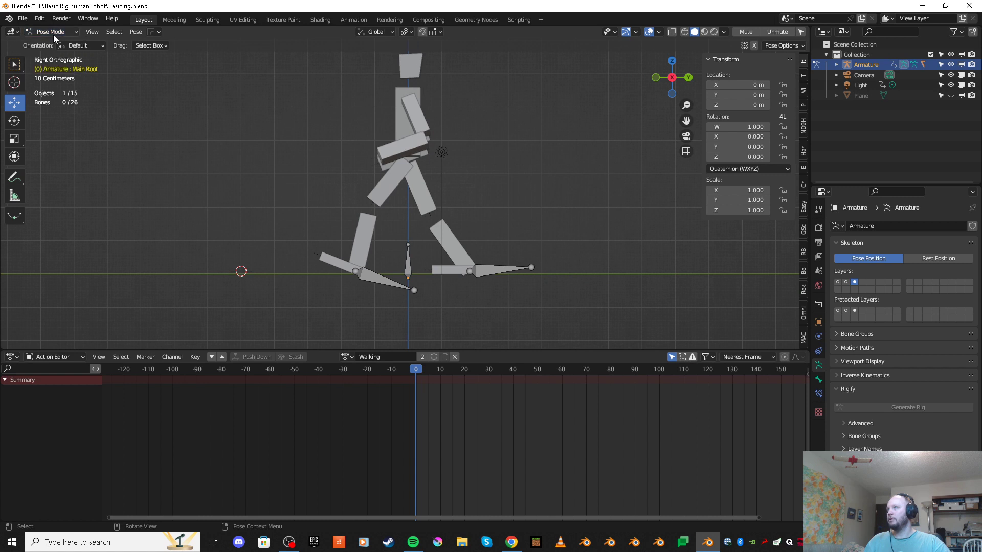
{"action": "left_click", "coordinate": [381, 280]}
{"action": "left_click", "coordinate": [486, 275], "text": "shift"}
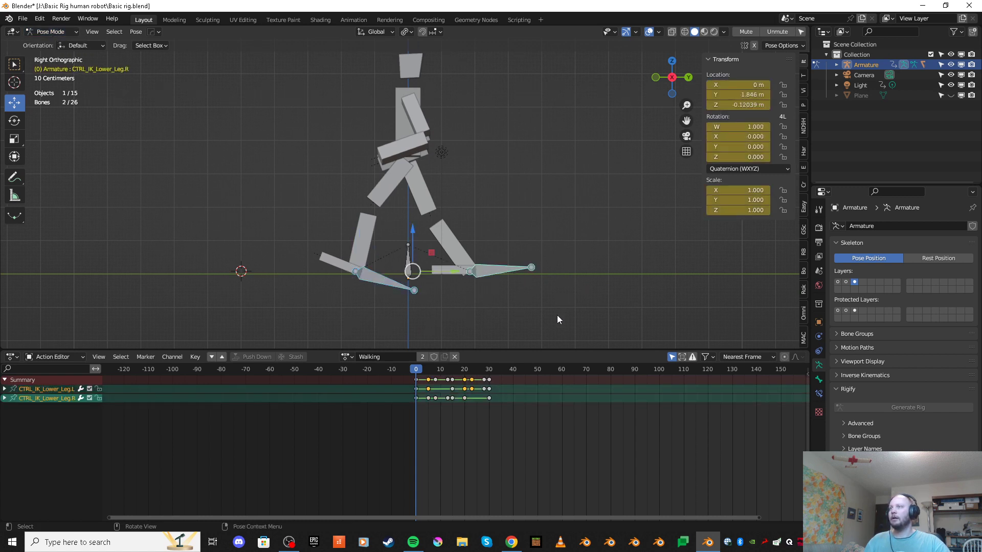
{"action": "scroll", "coordinate": [525, 436], "scroll_direction": "up", "scroll_amount": 4}
{"action": "scroll", "coordinate": [541, 201], "scroll_direction": "up", "scroll_amount": 5}
{"action": "scroll", "coordinate": [543, 203], "scroll_direction": "up", "scroll_amount": 5}
{"action": "scroll", "coordinate": [542, 204], "scroll_direction": "down", "scroll_amount": 5}
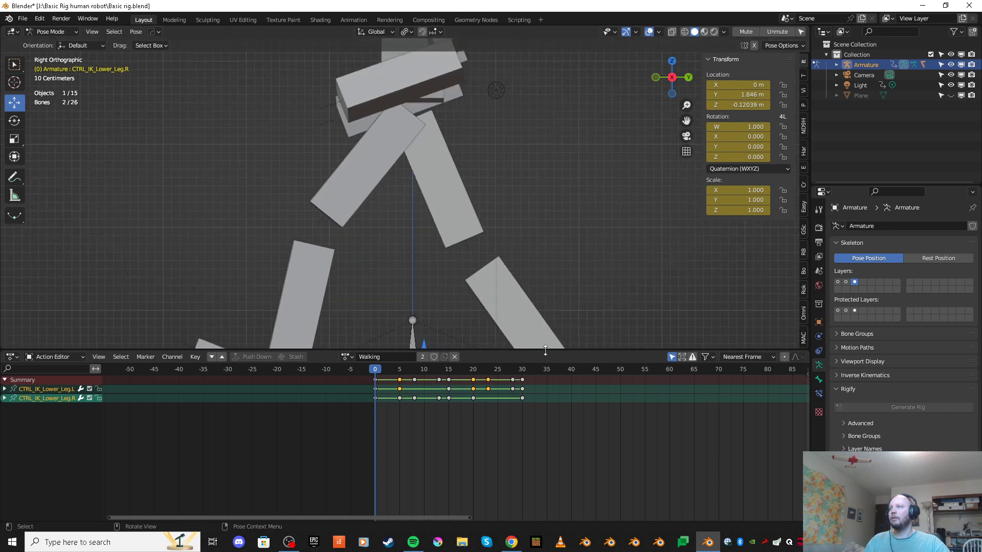
{"action": "middle_click_drag", "start_coordinate": [556, 309], "coordinate": [525, 135], "text": "shift"}
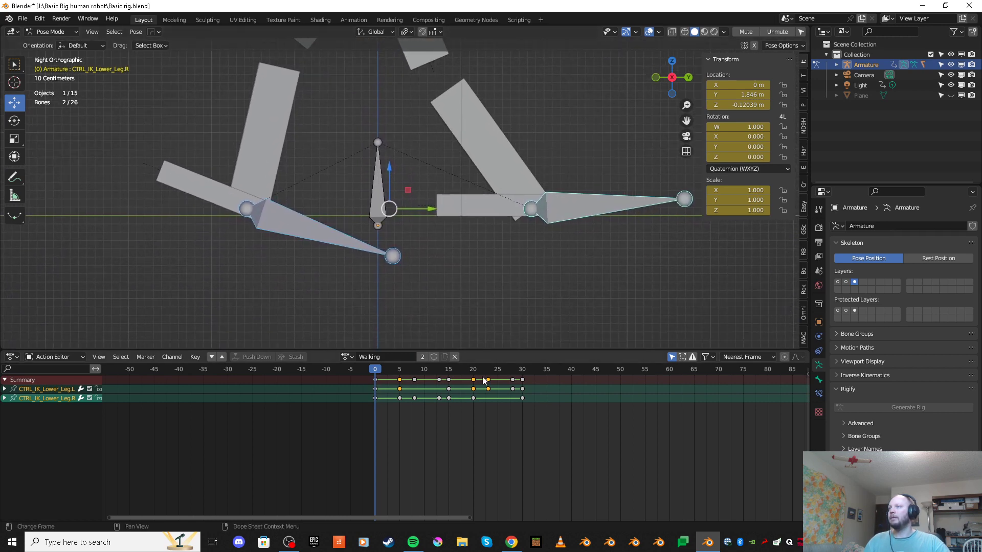
{"action": "middle_click_drag", "start_coordinate": [510, 220], "coordinate": [492, 271], "text": "shift"}
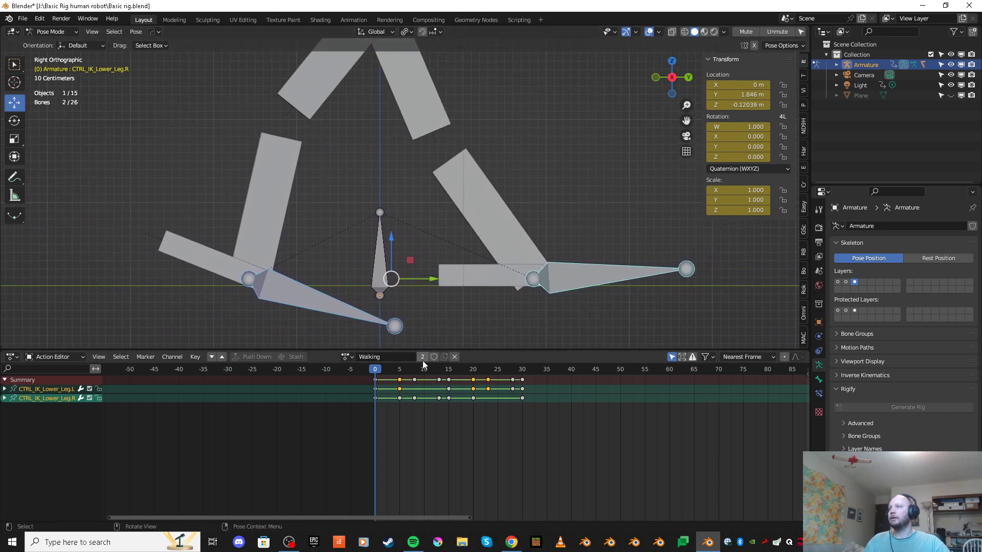
Step: Isolate the right lower-leg IK control's keyframes, adding the left control back to the selection after that
{"action": "left_click", "coordinate": [581, 199]}
{"action": "left_click", "coordinate": [586, 281]}
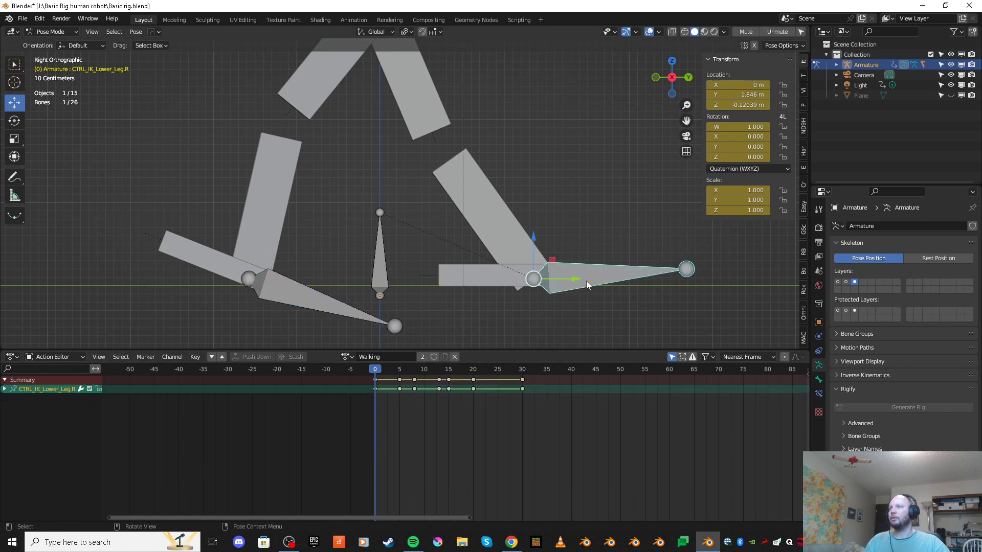
{"action": "left_click", "coordinate": [296, 292], "text": "shift"}
{"action": "scroll", "coordinate": [551, 174], "scroll_direction": "down", "scroll_amount": 4}
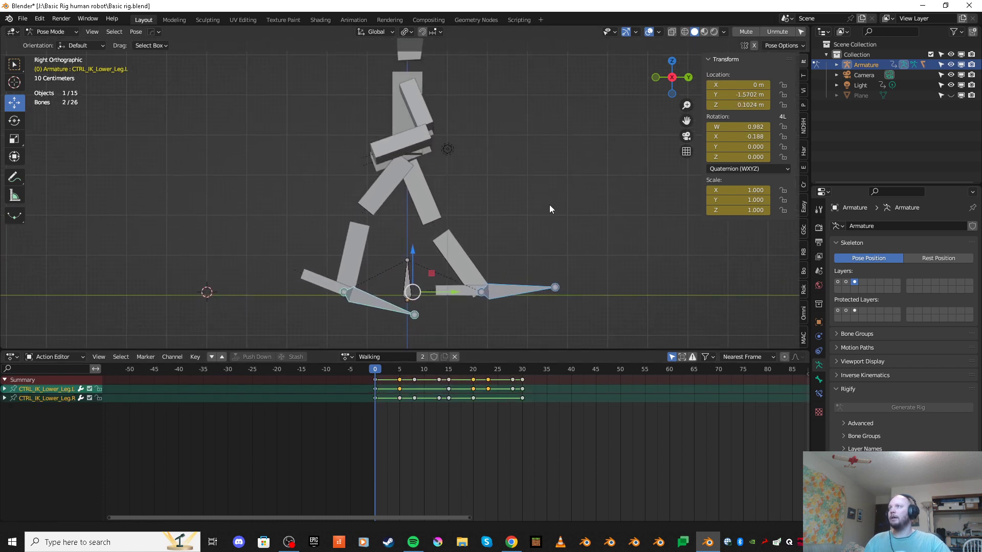
{"action": "scroll", "coordinate": [549, 205], "scroll_direction": "down", "scroll_amount": 2}
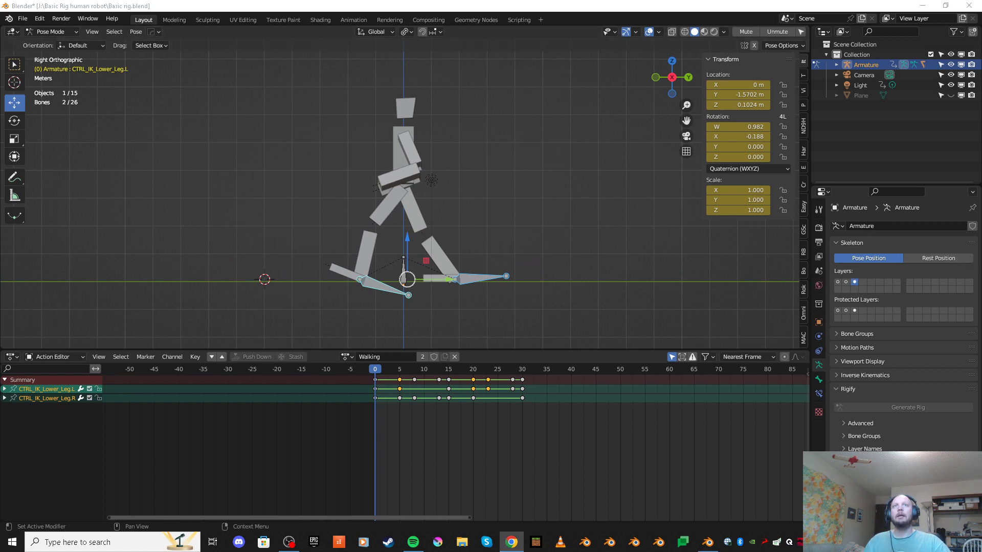
Step: Examine the "walking cycle poses" reference images in Chrome, return to Blender and deselect all bones
{"action": "left_click_drag", "start_coordinate": [981, 210], "coordinate": [419, 4]}
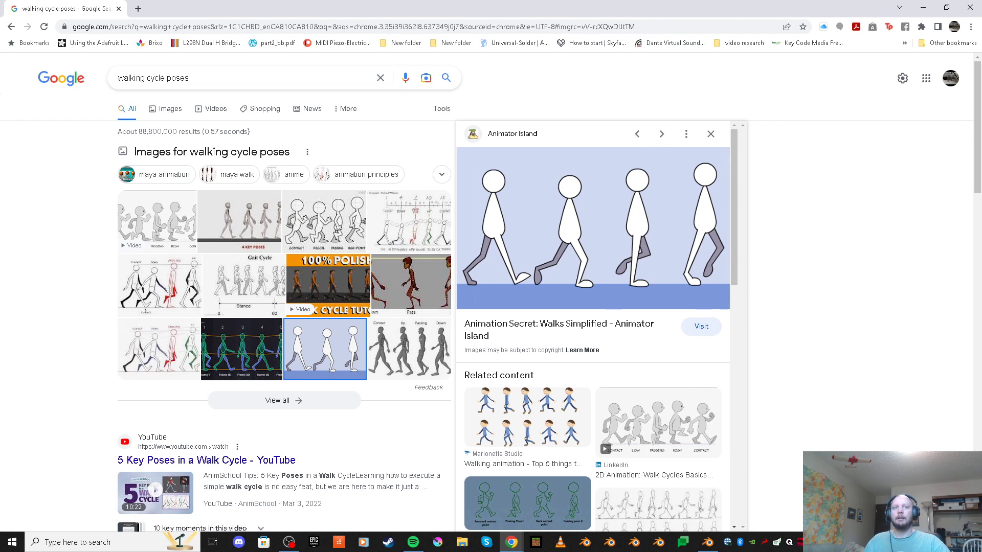
{"action": "key", "text": "alt+Tab"}
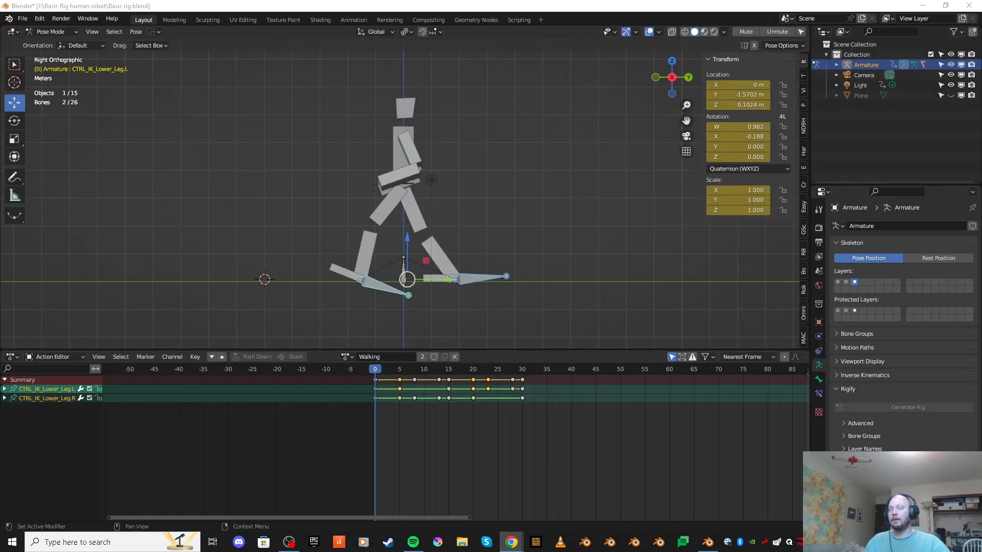
{"action": "left_click", "coordinate": [510, 200]}
{"action": "scroll", "coordinate": [521, 253], "scroll_direction": "up", "scroll_amount": 2}
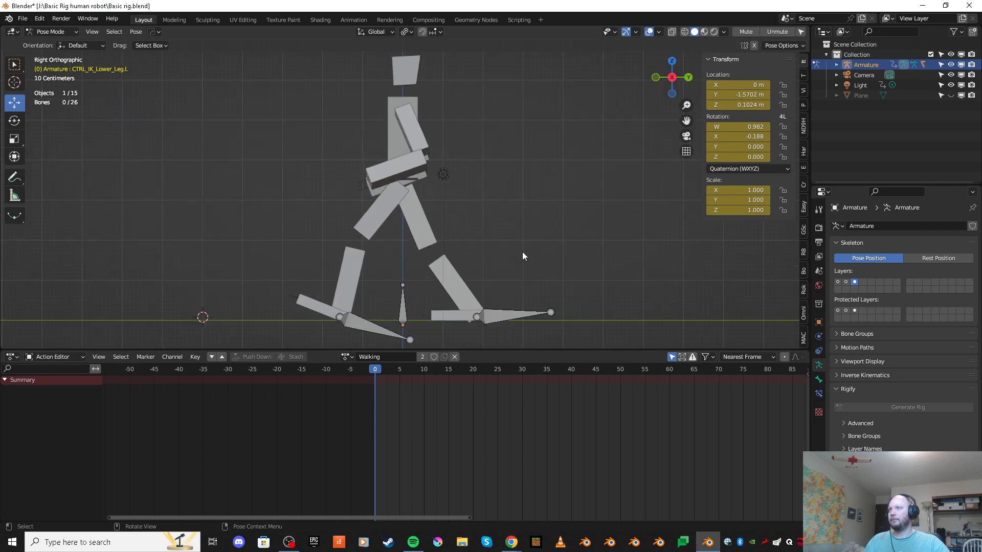
Step: Select the left and right lower-leg IK controls and change the animation area from the Action Editor to the Graph Editor
{"action": "middle_click_drag", "start_coordinate": [521, 253], "coordinate": [521, 180], "text": "shift"}
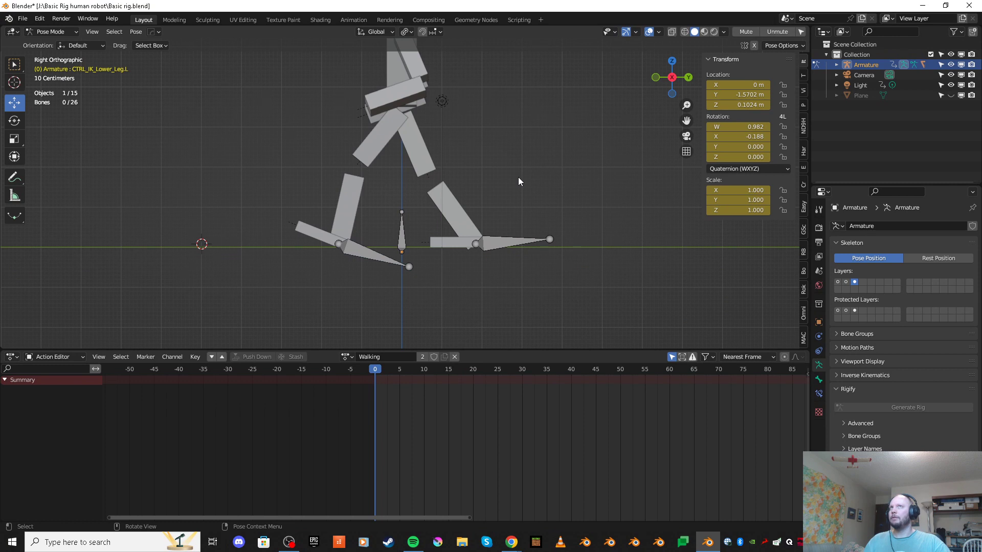
{"action": "left_click", "coordinate": [364, 262]}
{"action": "left_click", "coordinate": [502, 246], "text": "shift"}
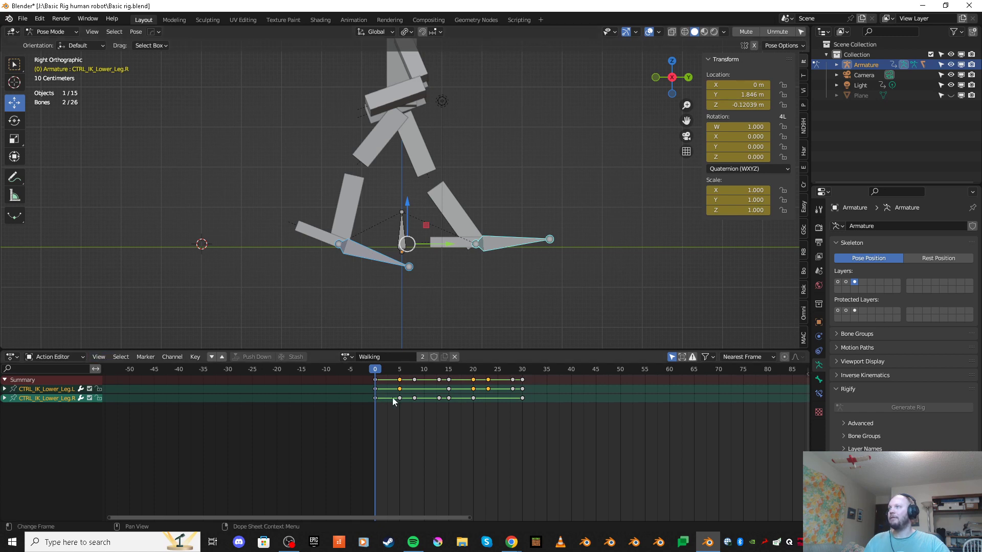
{"action": "left_click", "coordinate": [12, 357]}
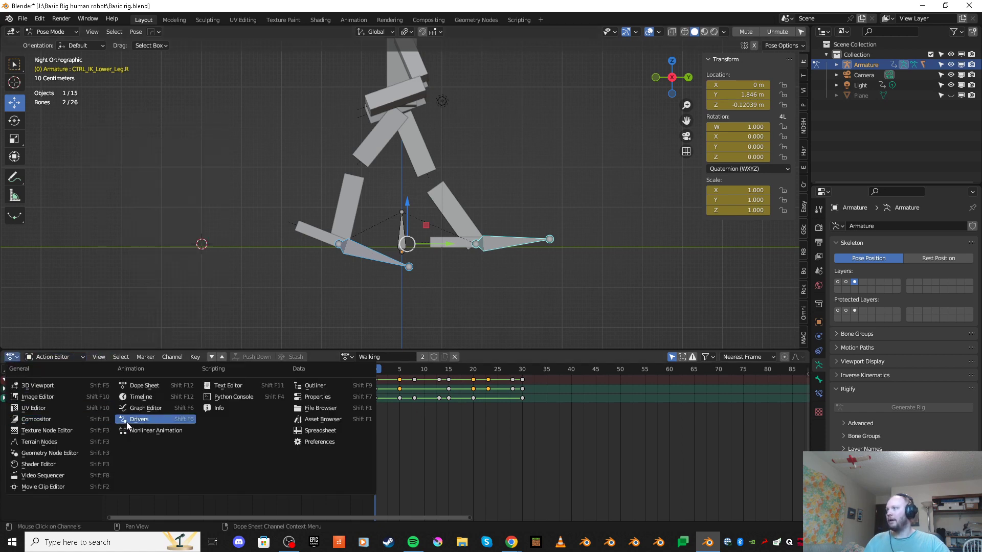
{"action": "left_click", "coordinate": [141, 408]}
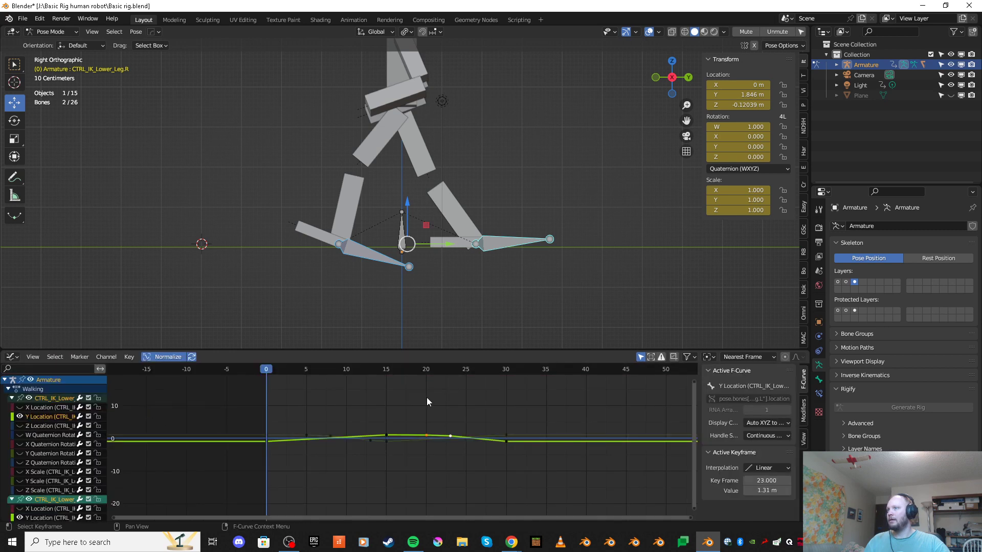
Step: Isolate the left lower-leg IK control and select its Y Location curve for a closer look
{"action": "left_click", "coordinate": [376, 251]}
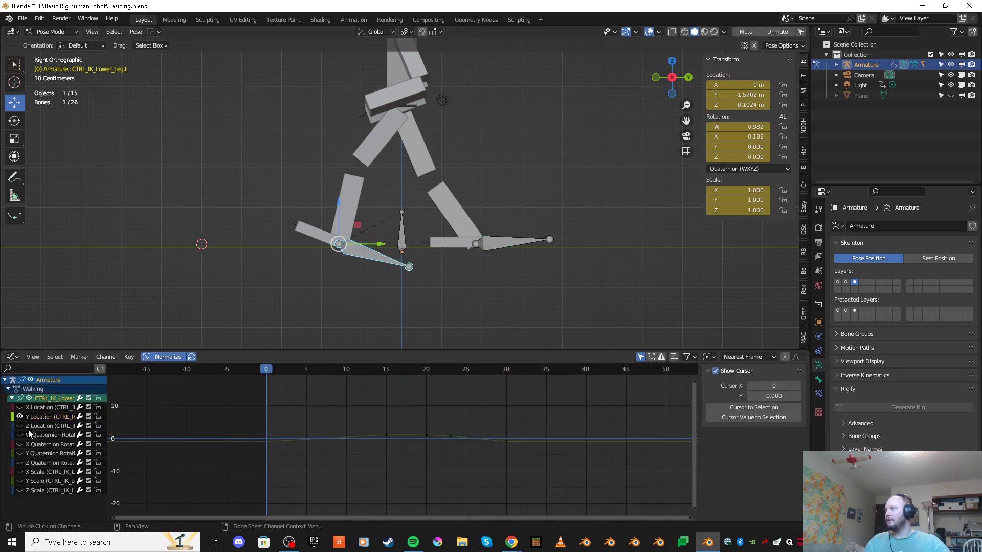
{"action": "left_click", "coordinate": [42, 415]}
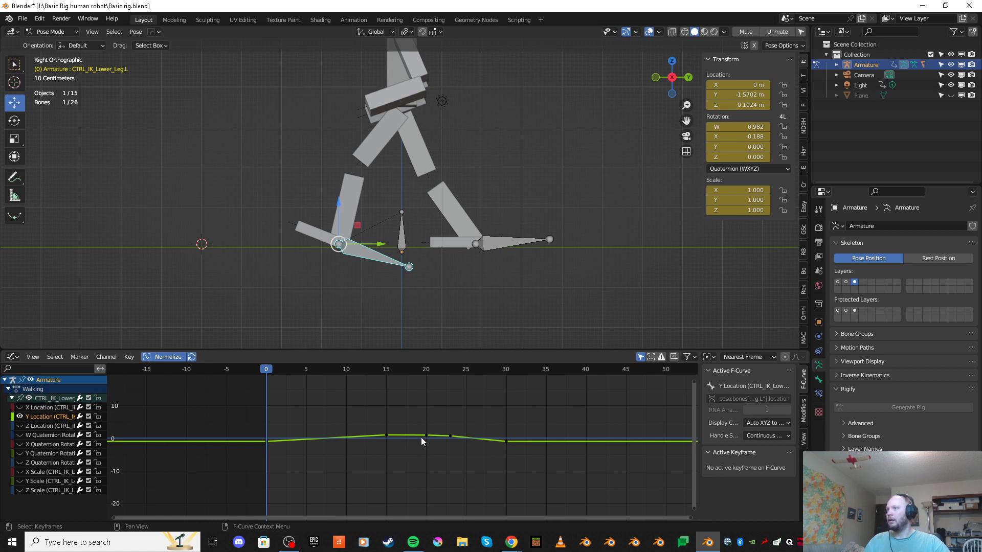
{"action": "scroll", "coordinate": [415, 456], "scroll_direction": "up", "scroll_amount": 2}
{"action": "middle_click_drag", "start_coordinate": [385, 464], "coordinate": [417, 472]}
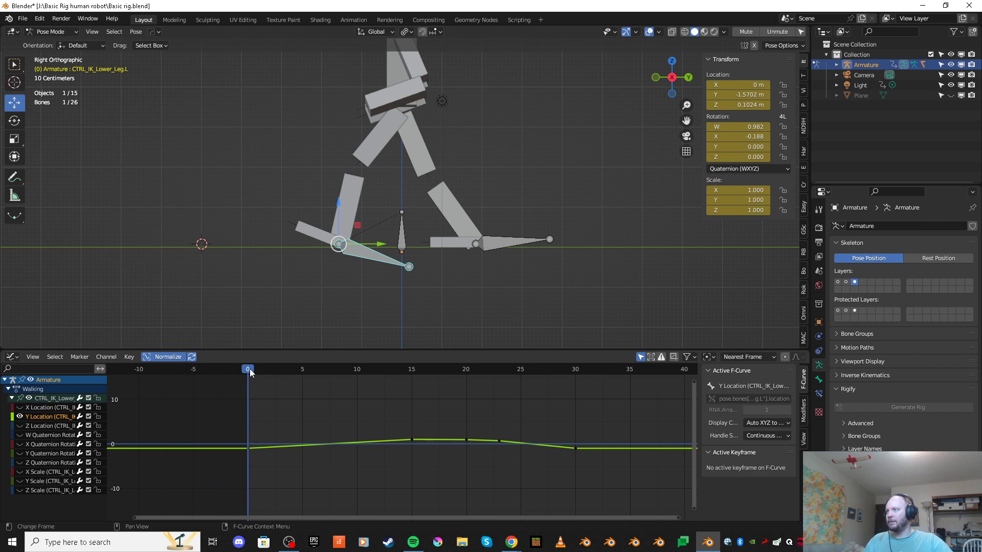
Step: Compare the left leg's pose at frames 0 and 15 with its Y Location curve, ending at frame 15
{"action": "left_click_drag", "start_coordinate": [249, 369], "coordinate": [247, 452]}
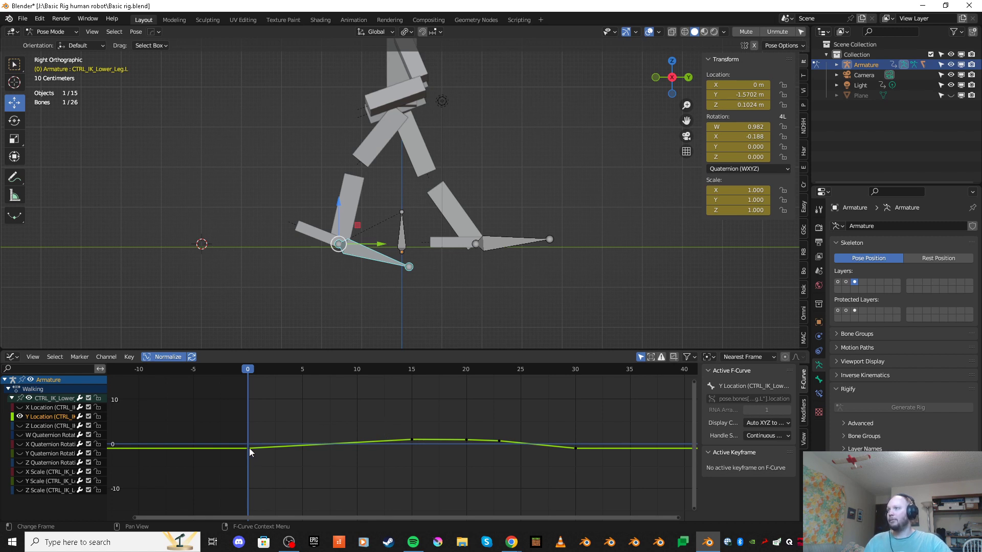
{"action": "left_click", "coordinate": [411, 370]}
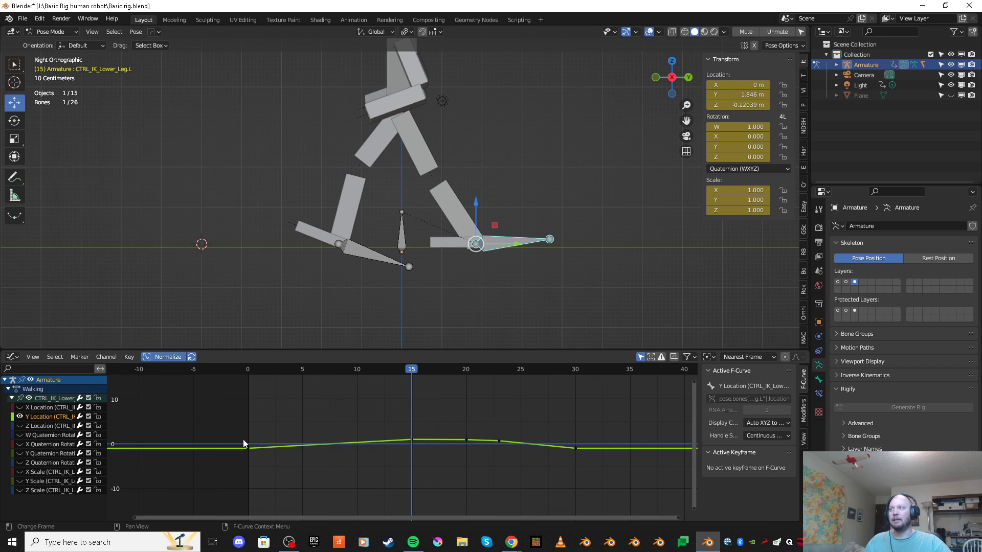
{"action": "left_click", "coordinate": [247, 368]}
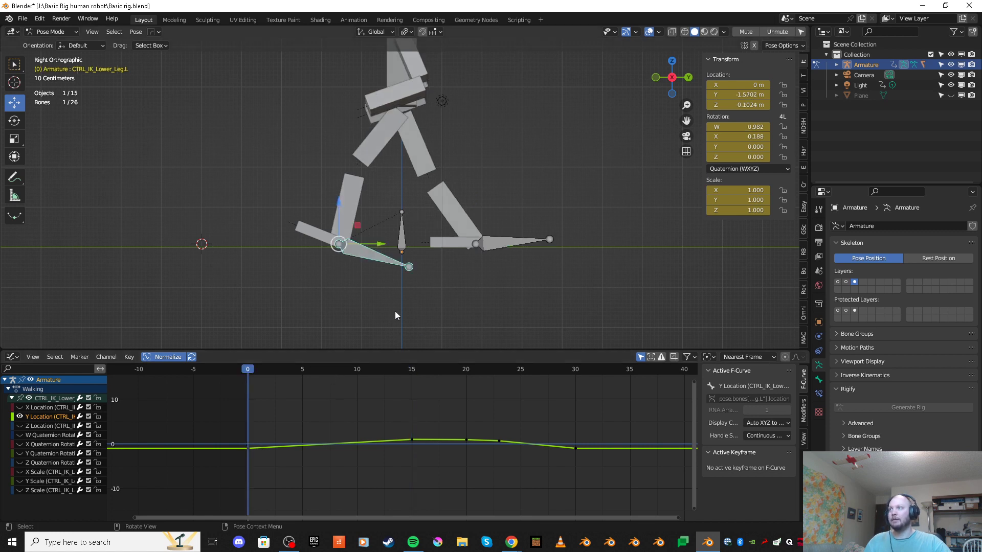
{"action": "left_click_drag", "start_coordinate": [247, 371], "coordinate": [412, 393]}
Step: Select the right lower-leg IK control and examine its Y Location curve around frame 15
{"action": "left_click", "coordinate": [361, 254]}
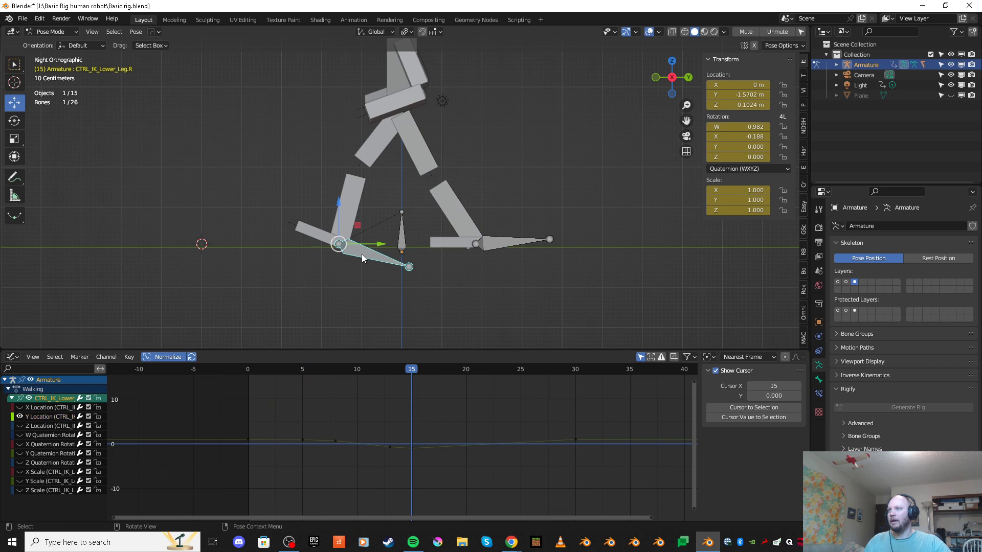
{"action": "left_click", "coordinate": [45, 417]}
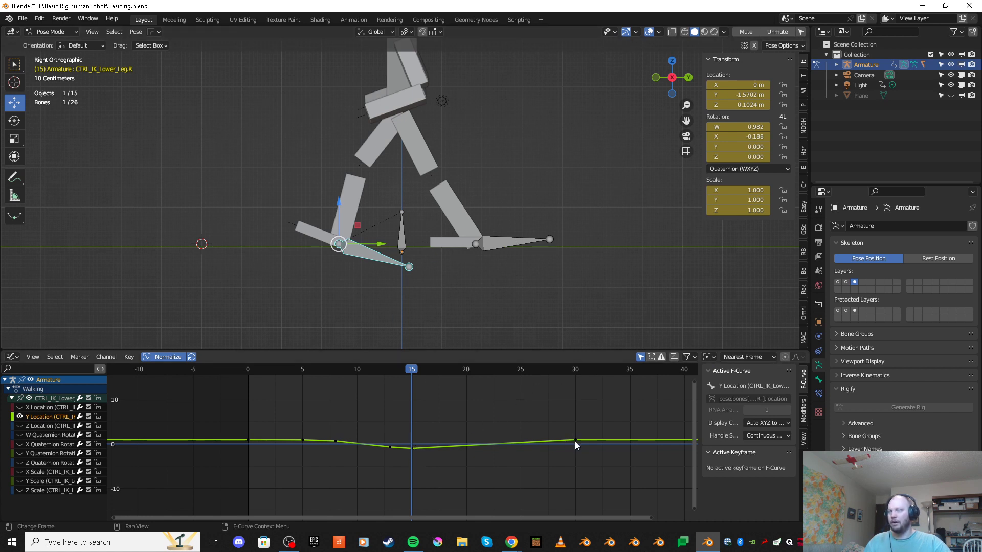
{"action": "left_click_drag", "start_coordinate": [425, 381], "coordinate": [413, 514]}
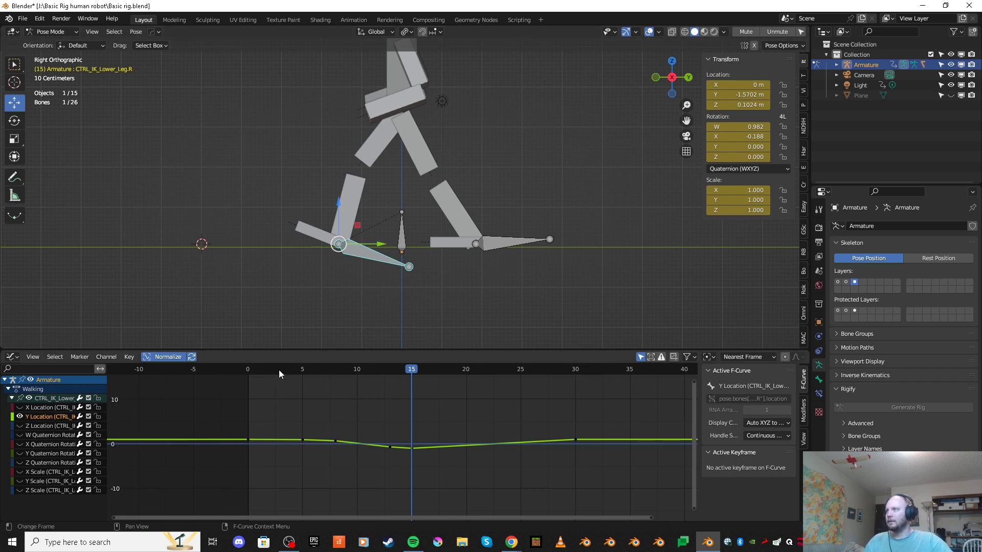
Step: Scrub the right leg's motion between frames 0, 15 and 30 to compare its poses with the Y Location curve, returning to frame 0
{"action": "left_click", "coordinate": [247, 369]}
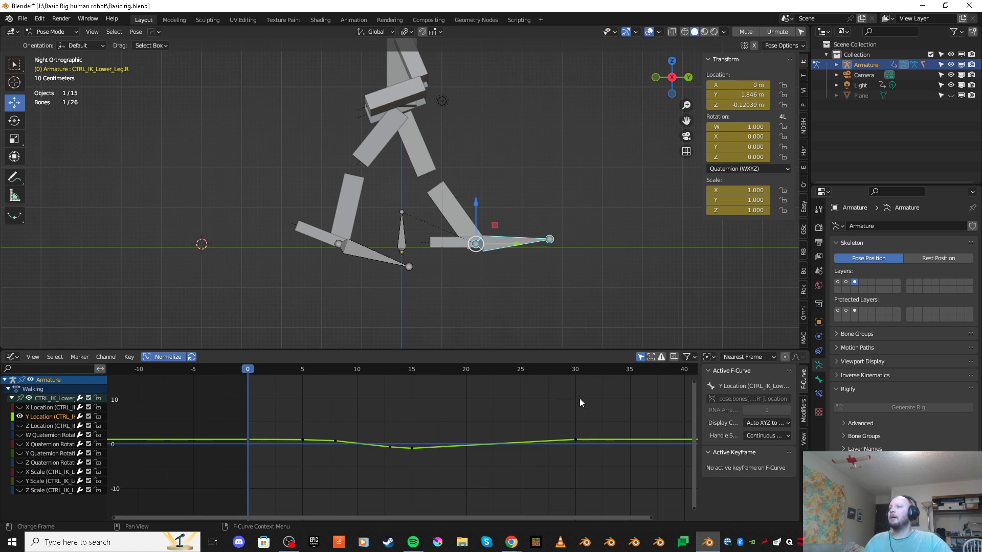
{"action": "left_click", "coordinate": [575, 371]}
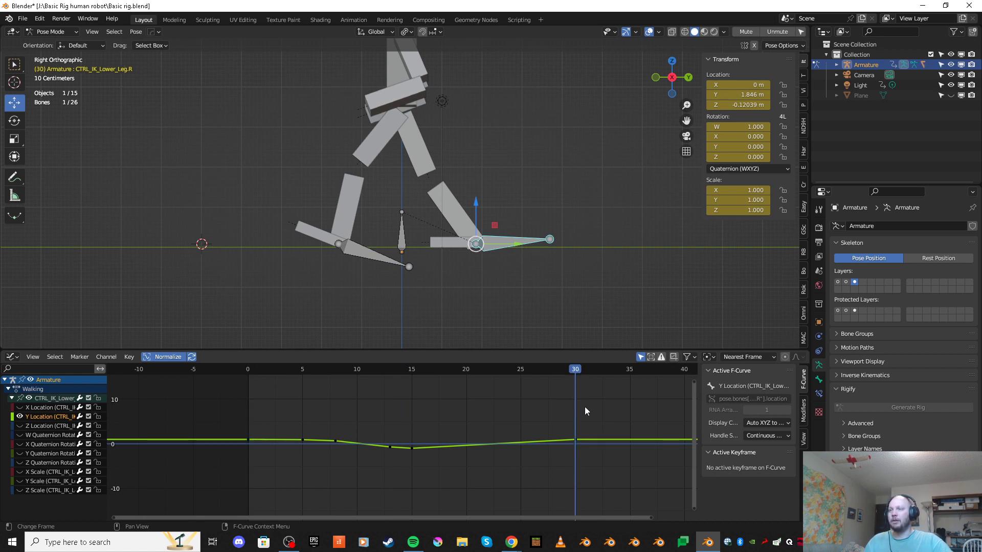
{"action": "left_click", "coordinate": [247, 371]}
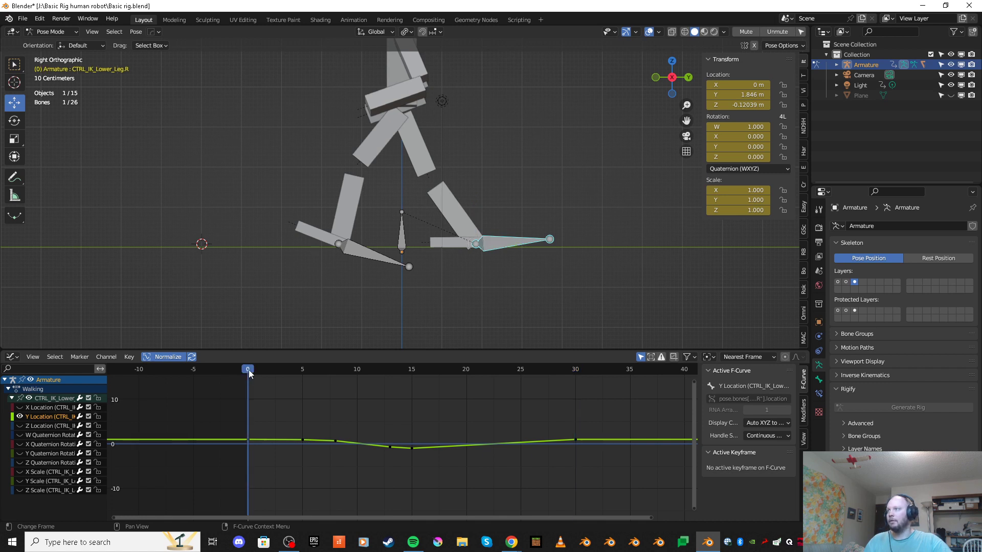
{"action": "left_click_drag", "start_coordinate": [249, 369], "coordinate": [411, 425]}
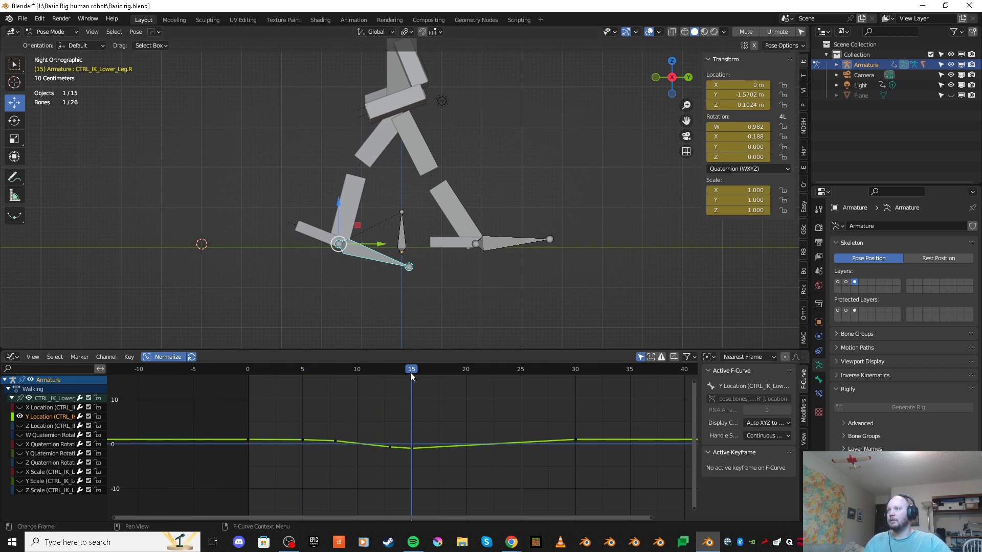
{"action": "left_click_drag", "start_coordinate": [410, 371], "coordinate": [250, 476]}
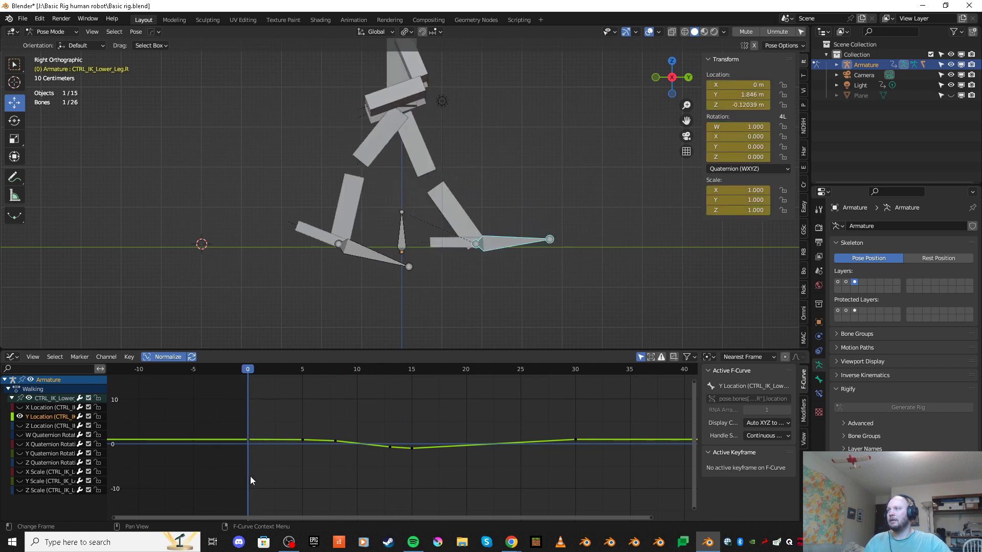
{"action": "left_click", "coordinate": [282, 407]}
{"action": "left_click_drag", "start_coordinate": [292, 407], "coordinate": [415, 462]}
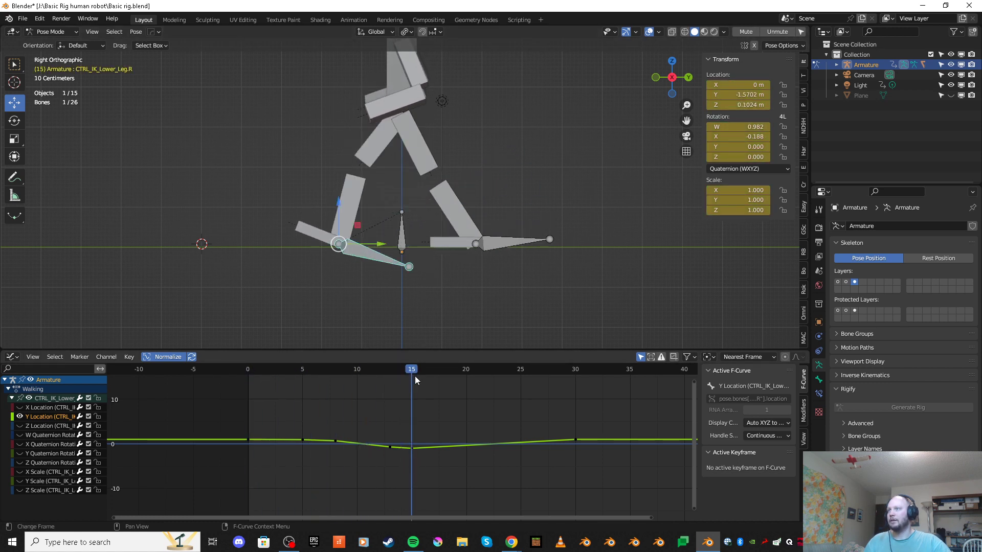
{"action": "left_click_drag", "start_coordinate": [415, 376], "coordinate": [575, 496]}
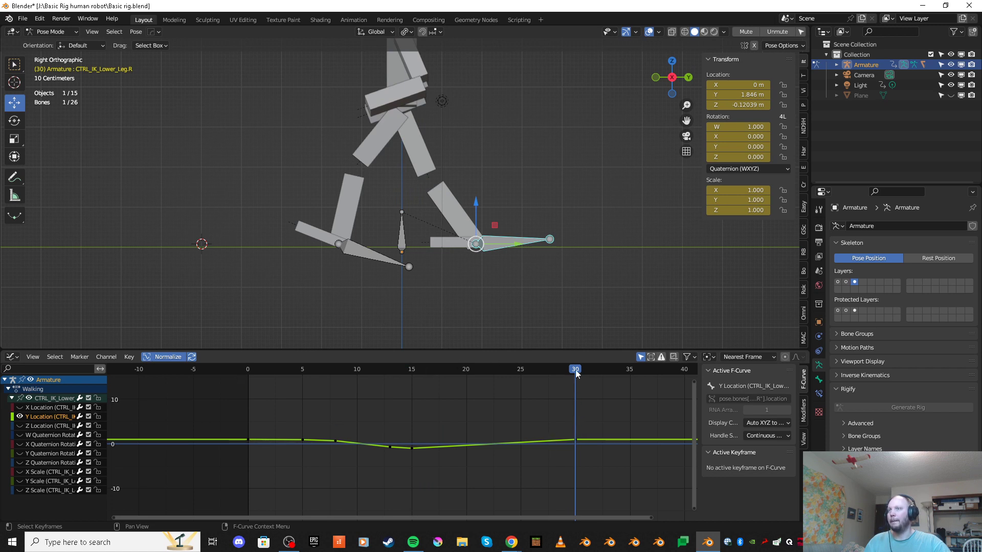
{"action": "left_click_drag", "start_coordinate": [575, 370], "coordinate": [270, 505]}
{"action": "left_click", "coordinate": [412, 503]}
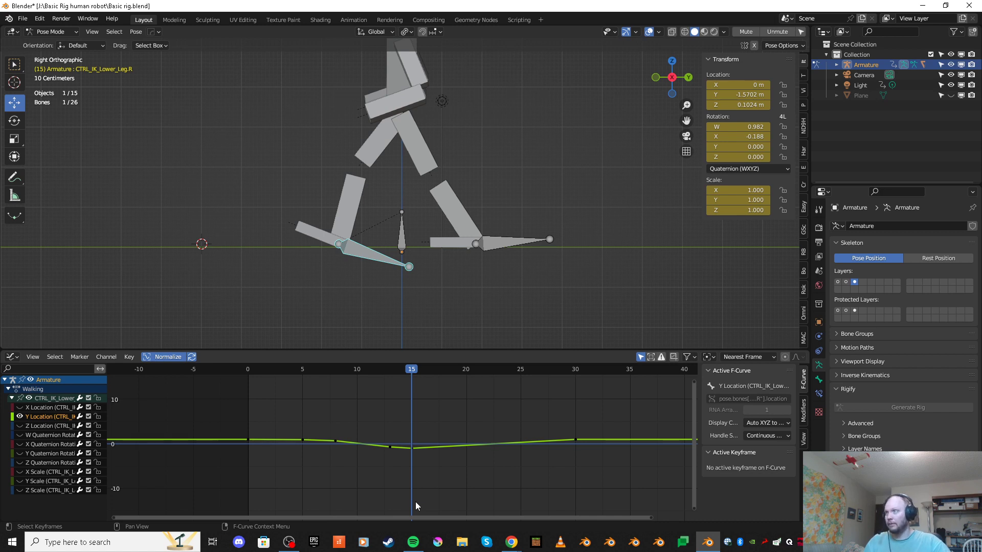
{"action": "left_click", "coordinate": [249, 370]}
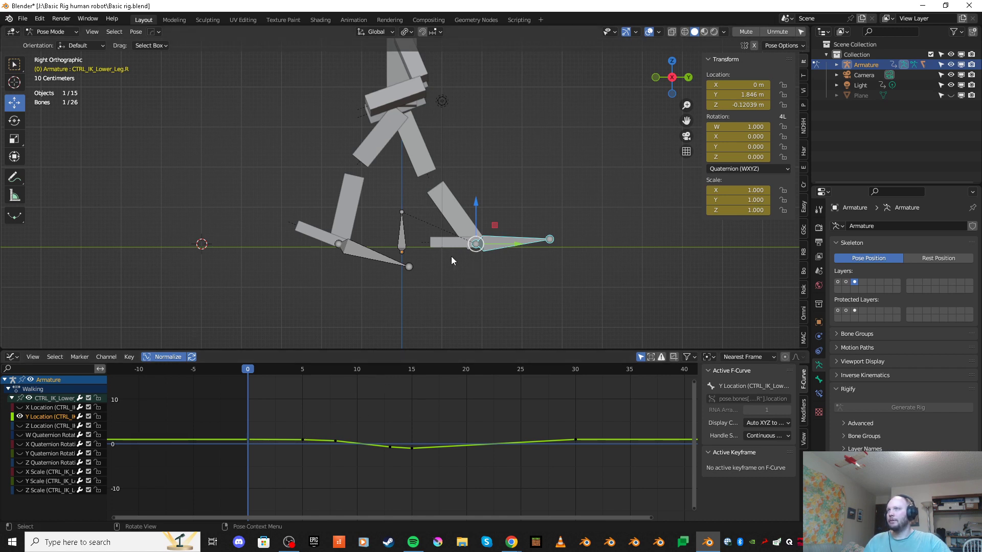
Step: Change the Graph Editor to Nonlinear Animation, exit tweak mode on the Walking strip and bring its Action Clip settings into view
{"action": "left_click", "coordinate": [14, 357]}
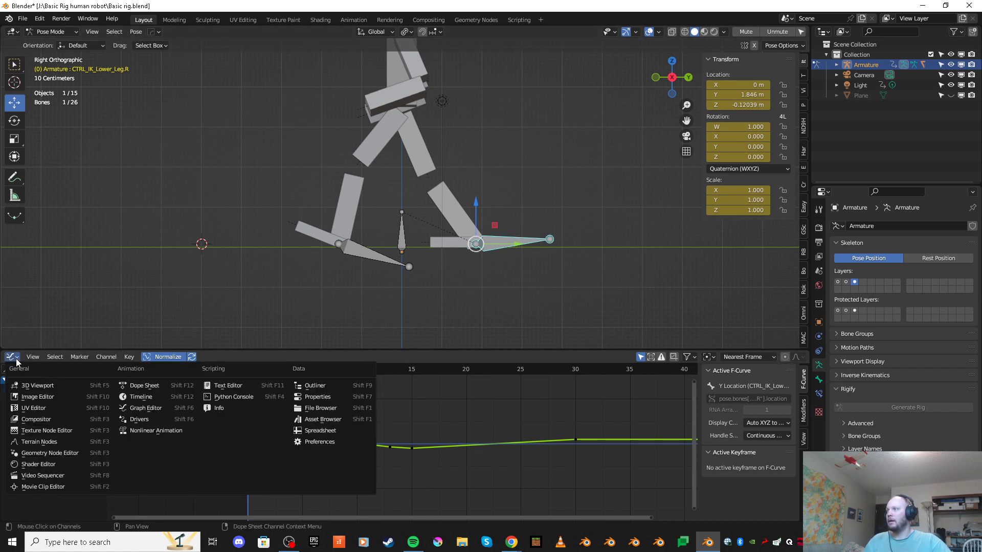
{"action": "left_click", "coordinate": [170, 430]}
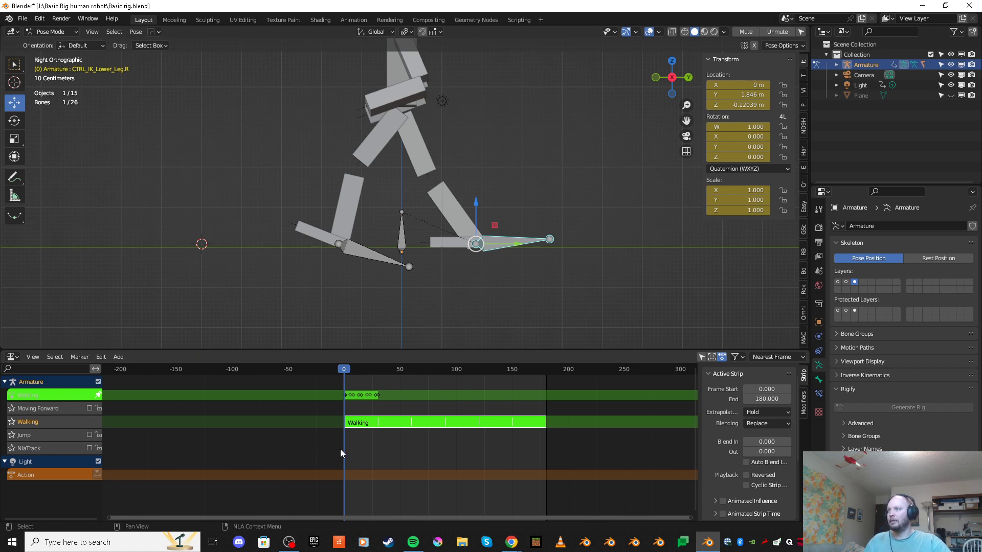
{"action": "key", "text": "Tab"}
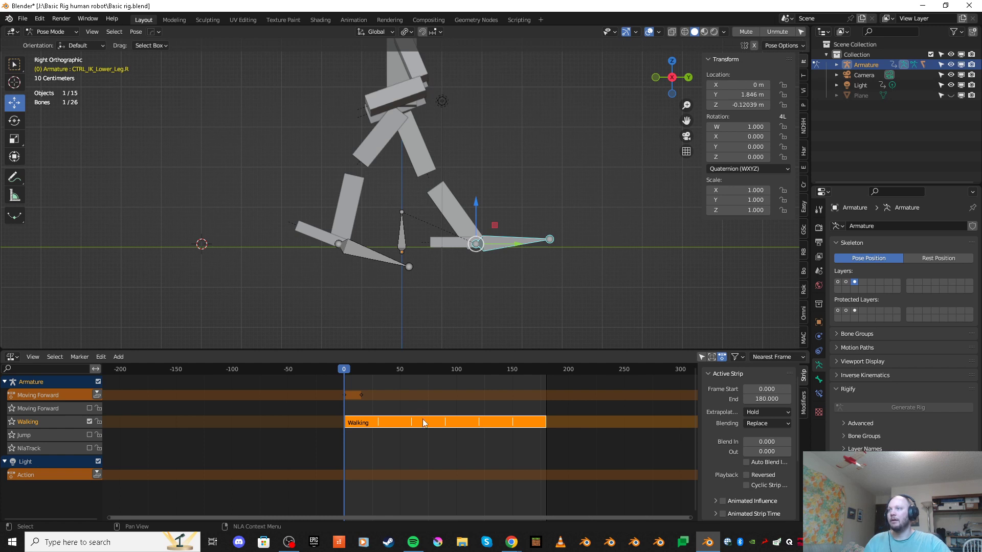
{"action": "scroll", "coordinate": [774, 410], "scroll_direction": "down", "scroll_amount": 3}
{"action": "scroll", "coordinate": [773, 407], "scroll_direction": "down", "scroll_amount": 2}
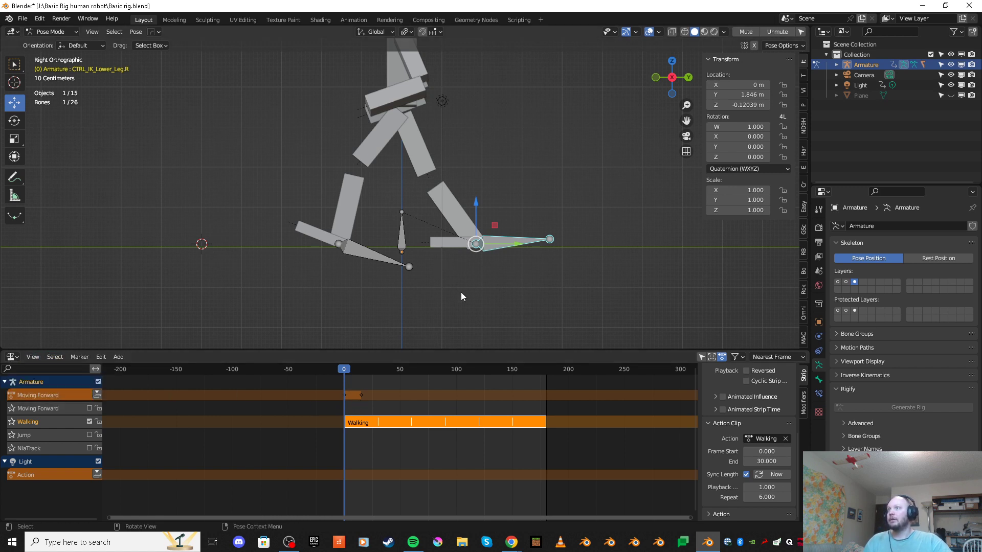
Step: Select the Main Root bone and show its Moving Forward keyframes in the Action Editor at frame 0
{"action": "left_click", "coordinate": [403, 242]}
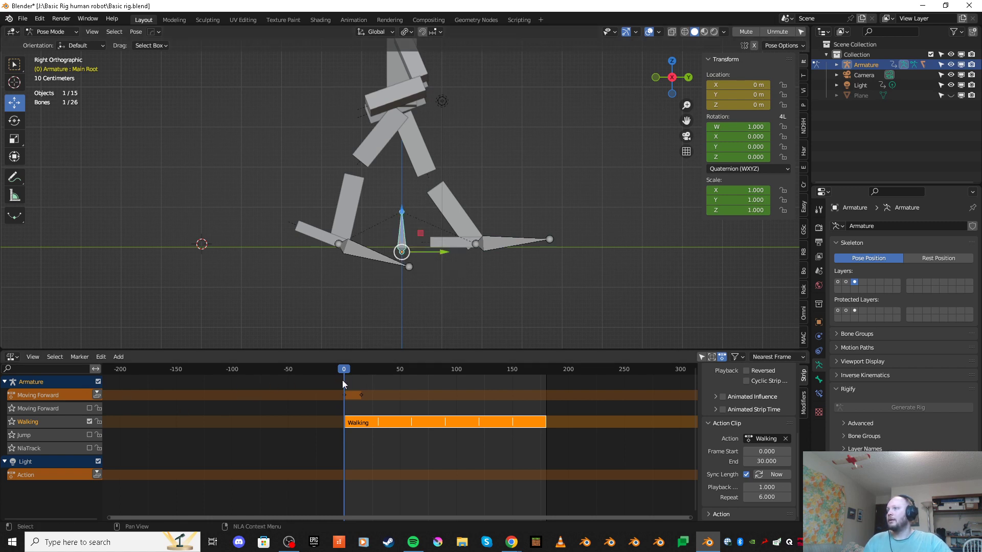
{"action": "scroll", "coordinate": [372, 206], "scroll_direction": "down", "scroll_amount": 2}
{"action": "middle_click_drag", "start_coordinate": [373, 206], "coordinate": [422, 237], "text": "shift"}
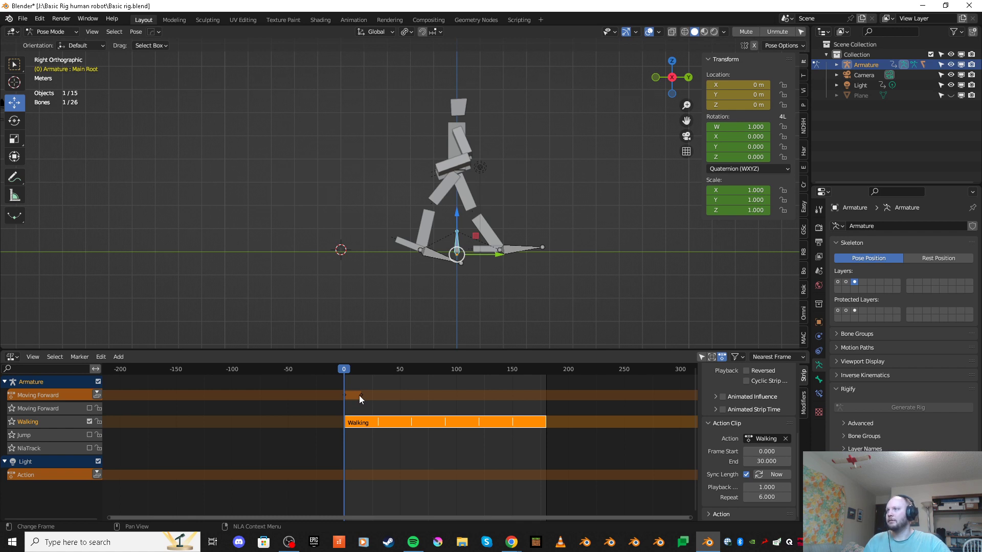
{"action": "left_click_drag", "start_coordinate": [351, 371], "coordinate": [342, 430]}
{"action": "left_click", "coordinate": [12, 357]}
{"action": "left_click", "coordinate": [144, 385]}
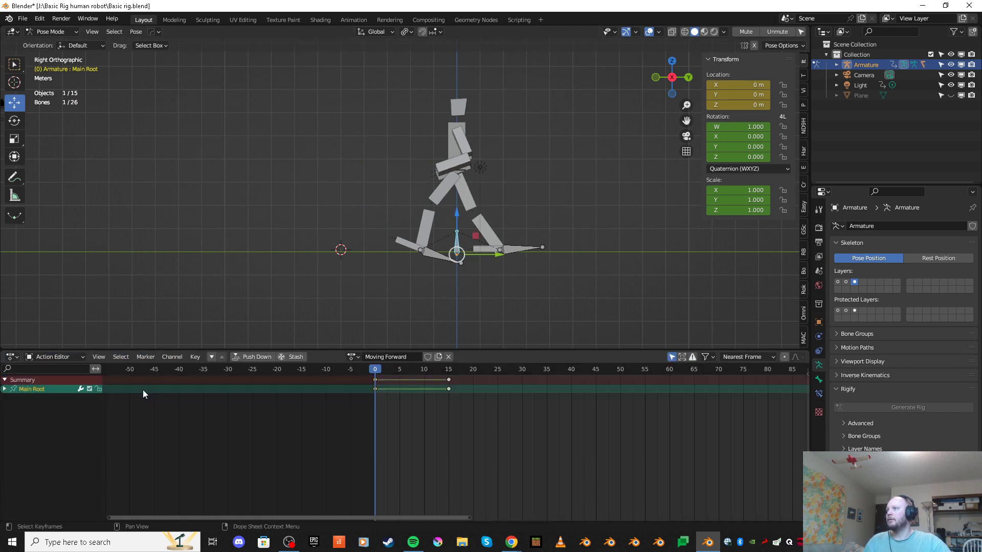
{"action": "left_click", "coordinate": [12, 357]}
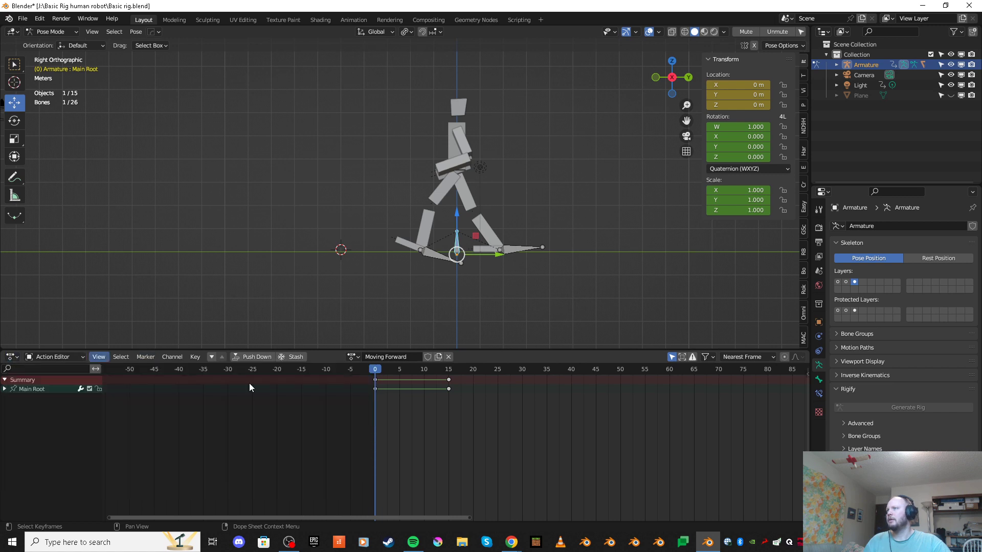
Step: Delete the Main Root keyframes at frames 0 and 15 from the Moving Forward action, and deselect all bones
{"action": "scroll", "coordinate": [526, 326], "scroll_direction": "up", "scroll_amount": 2}
{"action": "scroll", "coordinate": [504, 404], "scroll_direction": "up", "scroll_amount": 3}
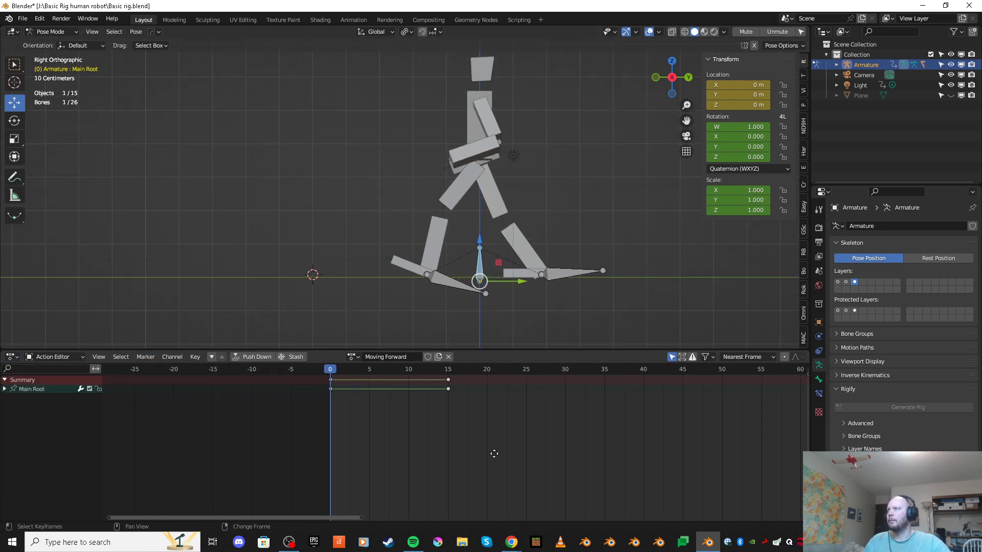
{"action": "scroll", "coordinate": [497, 424], "scroll_direction": "up", "scroll_amount": 2}
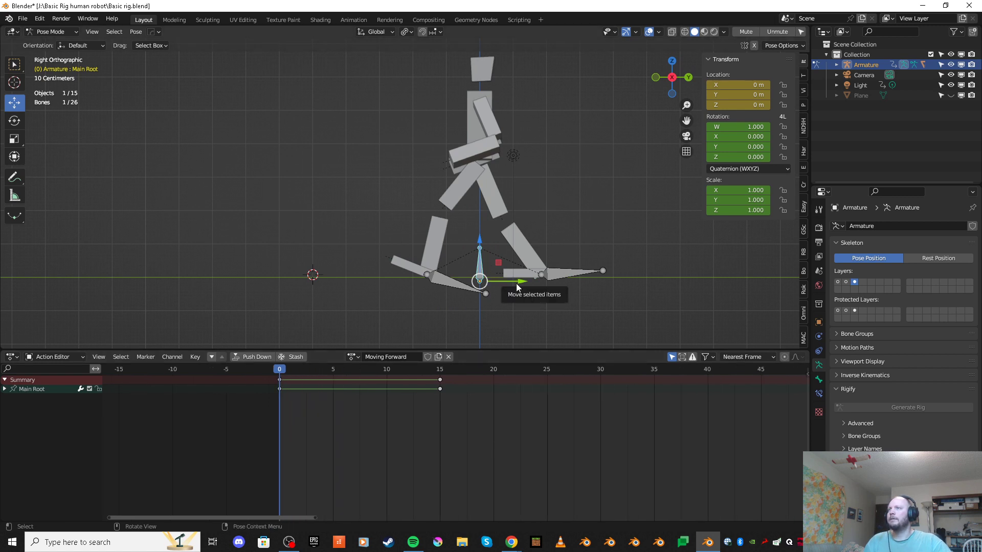
{"action": "left_click_drag", "start_coordinate": [486, 407], "coordinate": [262, 376]}
{"action": "key", "text": "Delete"}
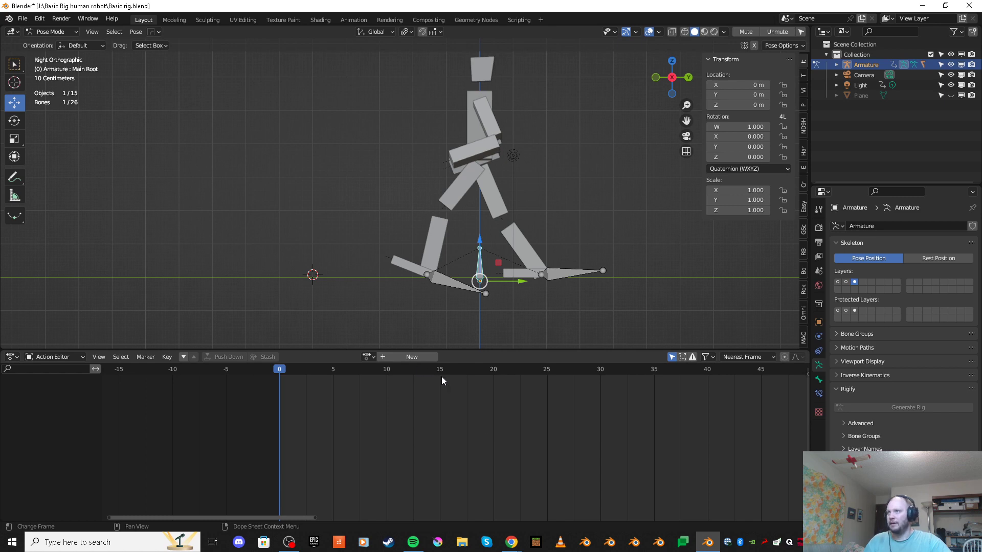
{"action": "left_click", "coordinate": [341, 213]}
{"action": "scroll", "coordinate": [342, 213], "scroll_direction": "up", "scroll_amount": 5}
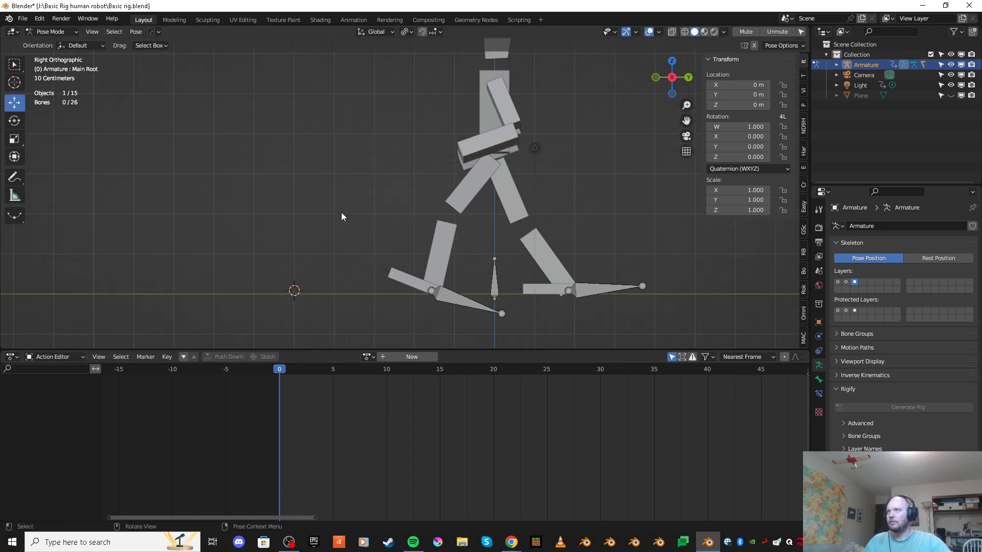
{"action": "scroll", "coordinate": [317, 139], "scroll_direction": "down", "scroll_amount": 5}
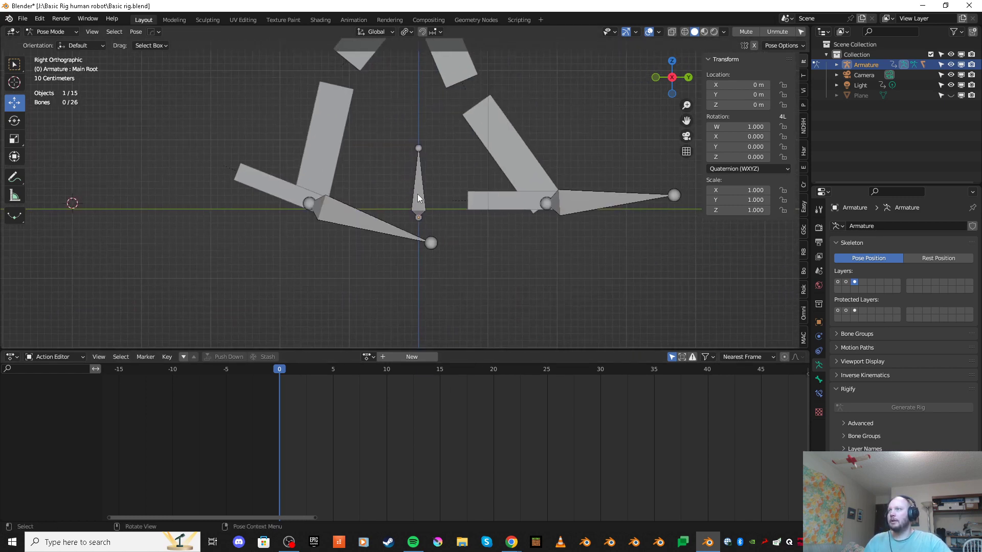
Step: Try moving the Main Root bone about 3.41 m along negative Y at frame 0, and undo the move
{"action": "left_click", "coordinate": [417, 195]}
{"action": "scroll", "coordinate": [427, 207], "scroll_direction": "down", "scroll_amount": 6}
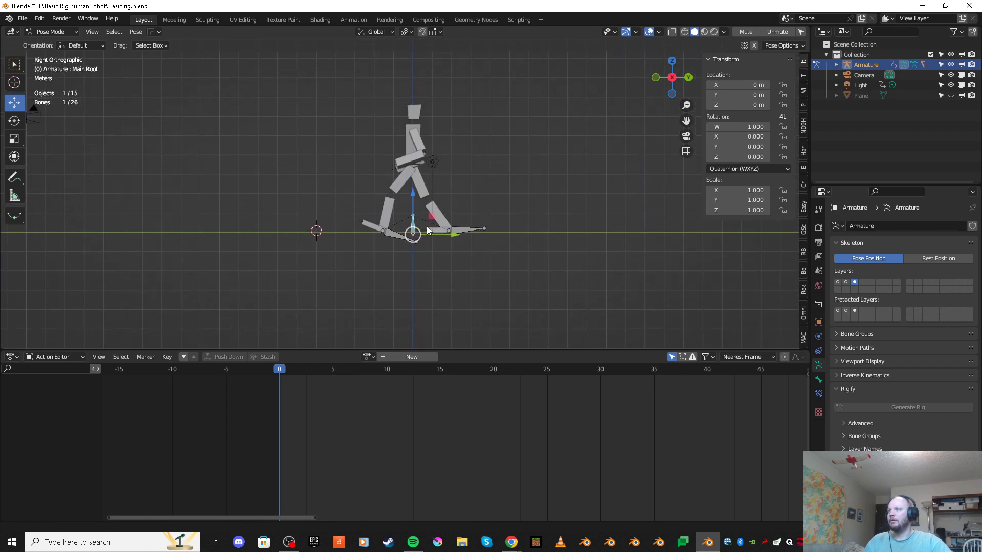
{"action": "left_click_drag", "start_coordinate": [447, 233], "coordinate": [383, 296]}
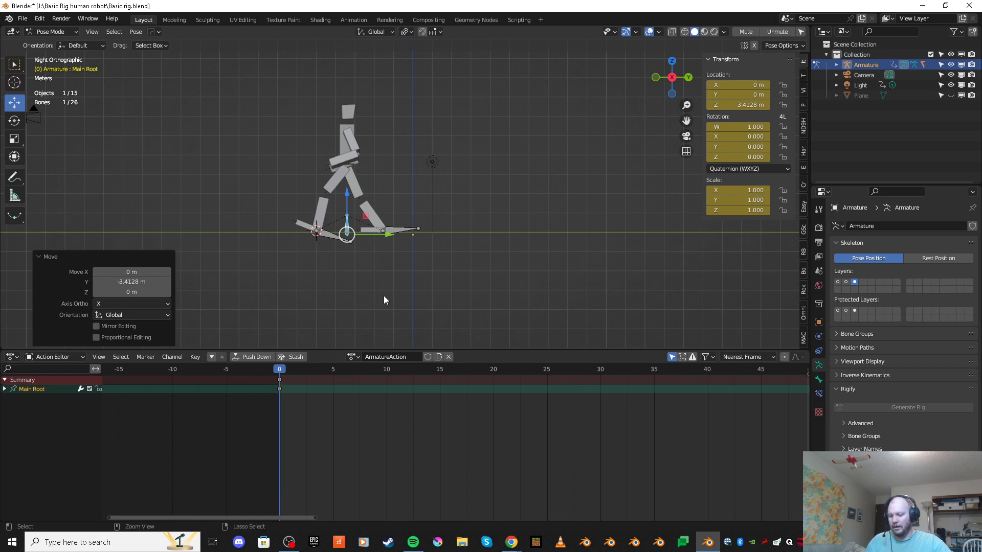
{"action": "key", "text": "ctrl+z"}
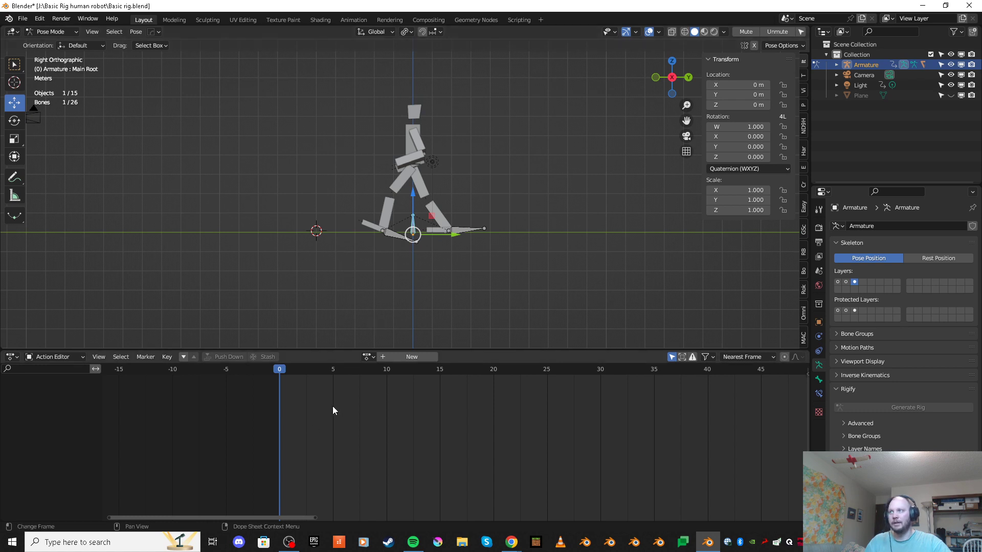
Step: Check the Auto Keying setting in the Timeline, and return to the Action Editor
{"action": "scroll", "coordinate": [504, 226], "scroll_direction": "up", "scroll_amount": 1}
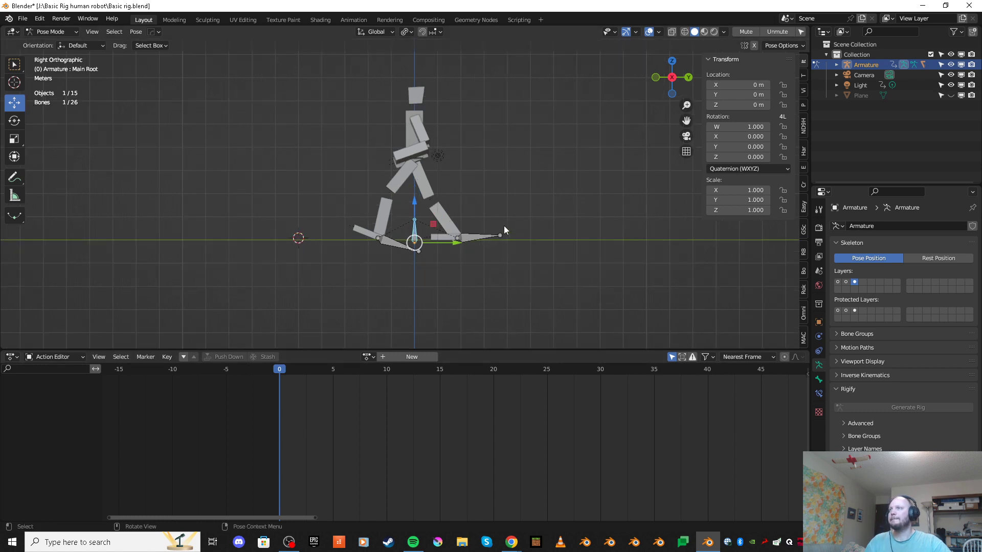
{"action": "left_click", "coordinate": [11, 356]}
{"action": "left_click", "coordinate": [154, 393]}
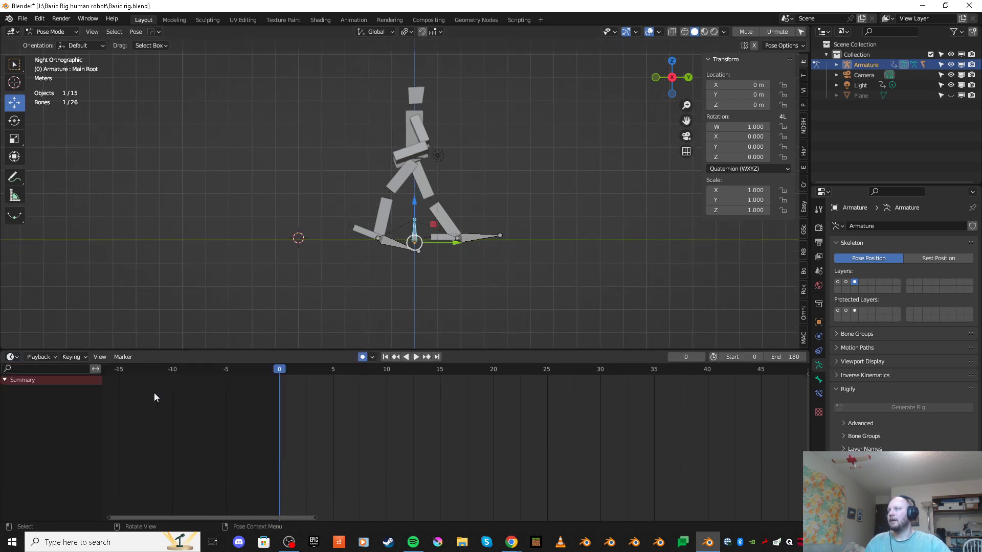
{"action": "left_click", "coordinate": [362, 357]}
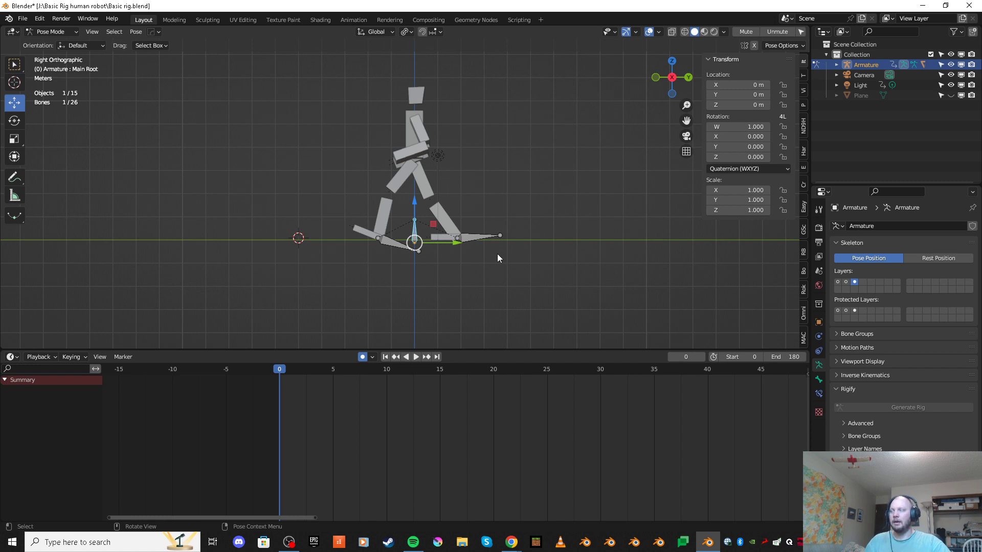
{"action": "left_click", "coordinate": [18, 362]}
{"action": "left_click", "coordinate": [154, 386]}
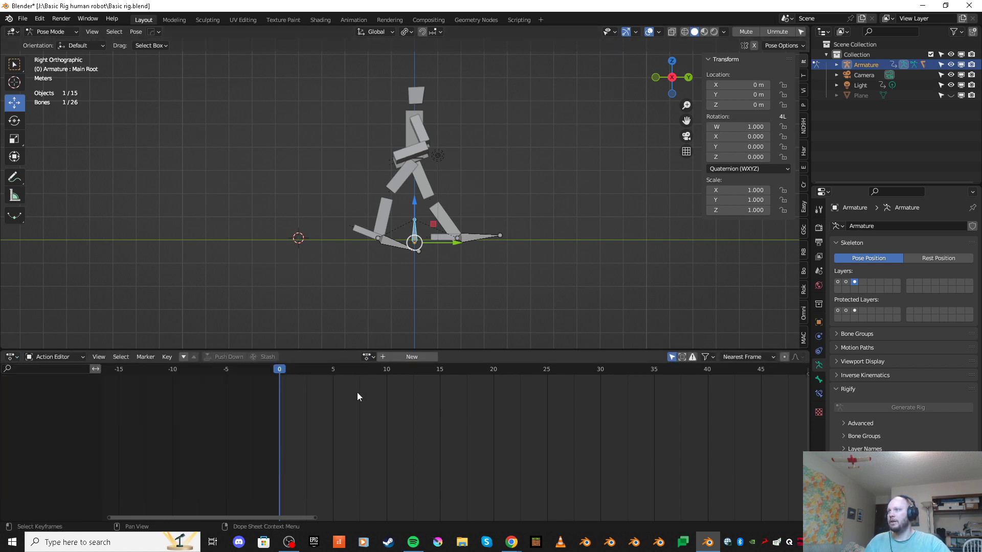
Step: Insert a Location keyframe for the Main Root bone at frame 0, and reselect the bone to check its channel
{"action": "scroll", "coordinate": [455, 222], "scroll_direction": "up", "scroll_amount": 1}
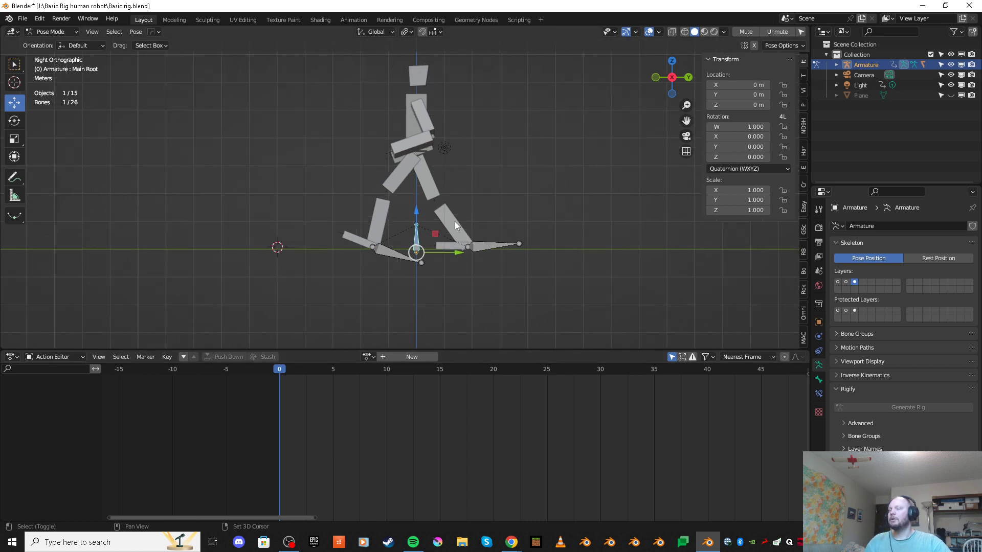
{"action": "mouse_move", "coordinate": [455, 222]}
{"action": "middle_mouse_down", "text": "shift"}
{"action": "mouse_move", "coordinate": [451, 206]}
{"action": "mouse_move", "coordinate": [447, 225]}
{"action": "middle_mouse_up", "text": "shift"}
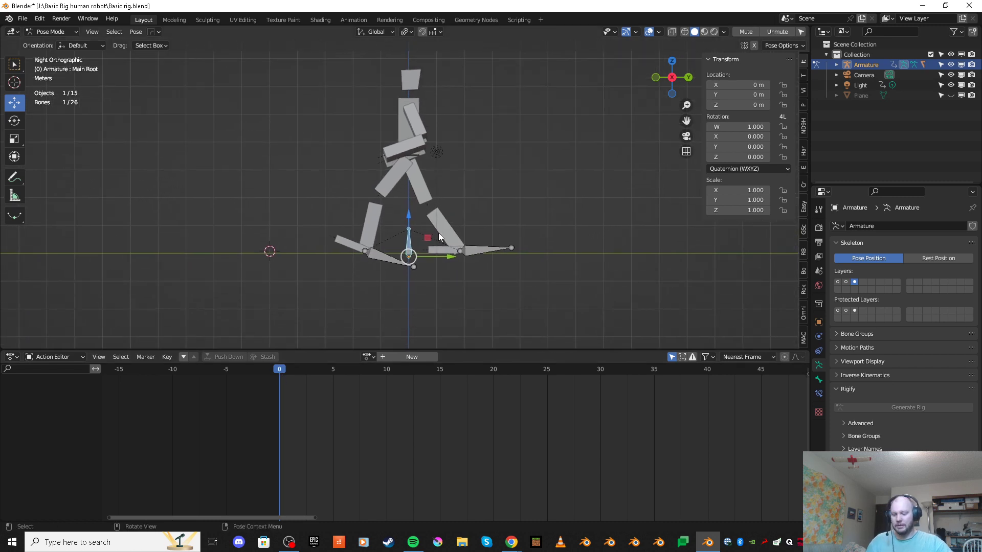
{"action": "key", "text": "i"}
{"action": "left_click", "coordinate": [439, 236]}
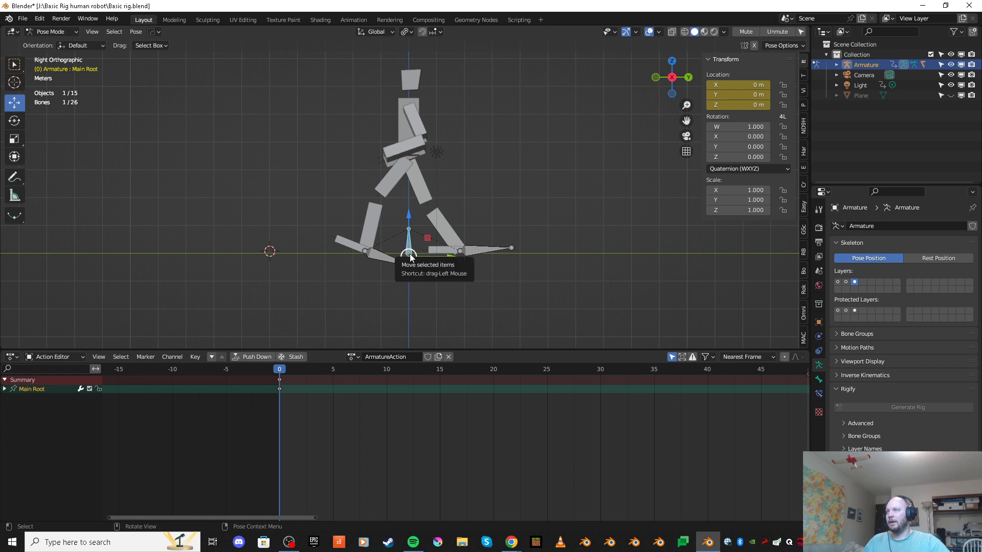
{"action": "left_click", "coordinate": [578, 177]}
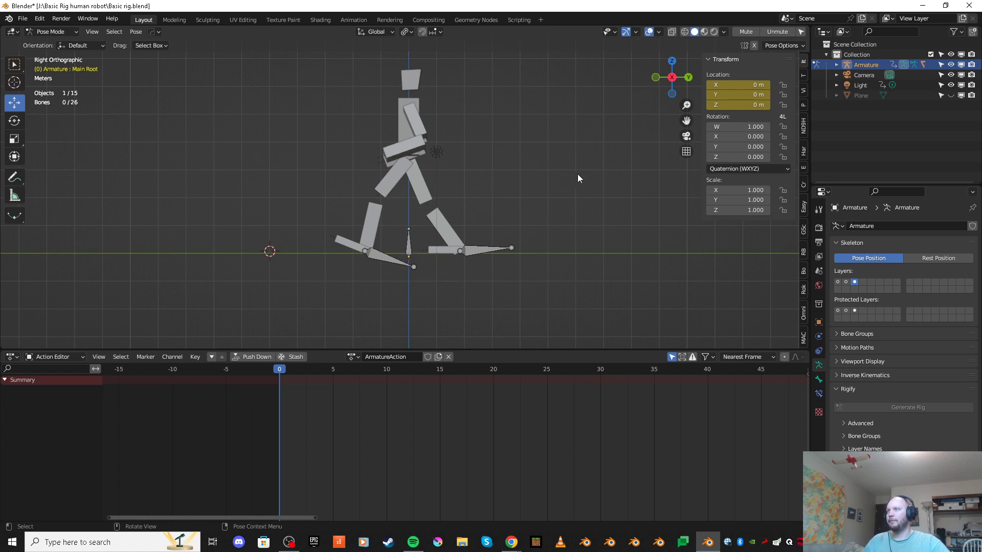
{"action": "left_click", "coordinate": [413, 249]}
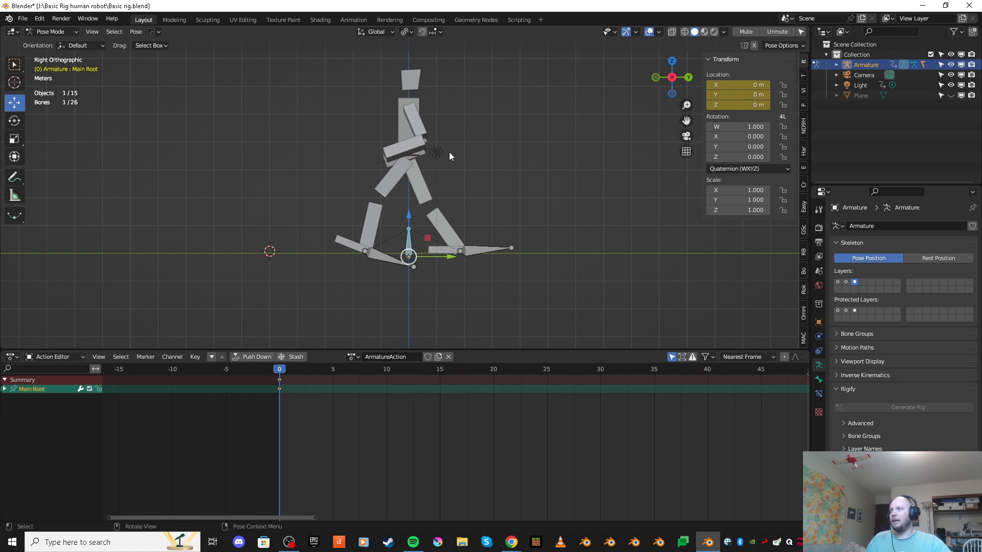
{"action": "scroll", "coordinate": [408, 291], "scroll_direction": "up", "scroll_amount": 1}
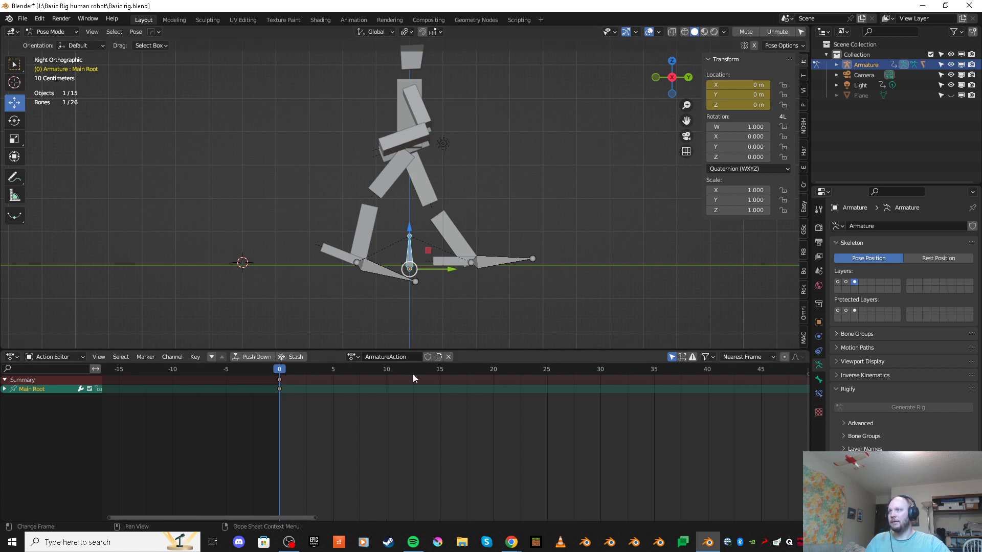
Step: Snap the 3D cursor to the left lower leg's IK control bone at frame 0
{"action": "left_click_drag", "start_coordinate": [276, 369], "coordinate": [284, 395]}
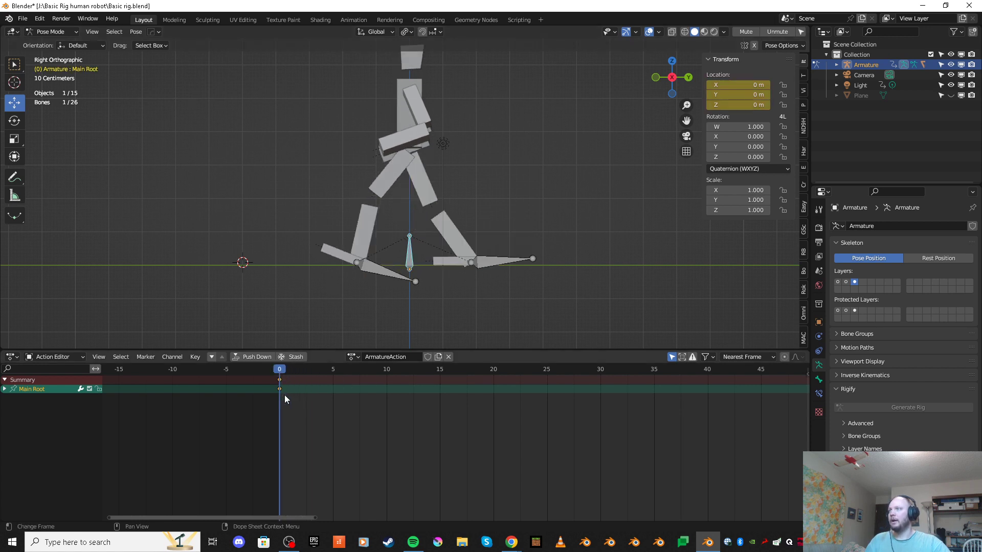
{"action": "scroll", "coordinate": [342, 277], "scroll_direction": "up", "scroll_amount": 3}
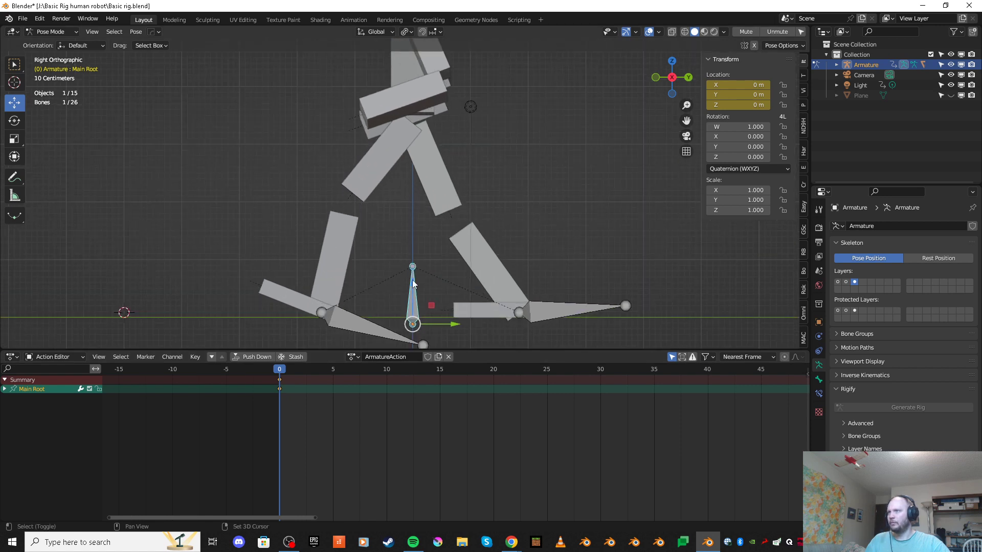
{"action": "middle_click_drag", "start_coordinate": [414, 284], "coordinate": [426, 207], "text": "shift"}
{"action": "left_click", "coordinate": [357, 256]}
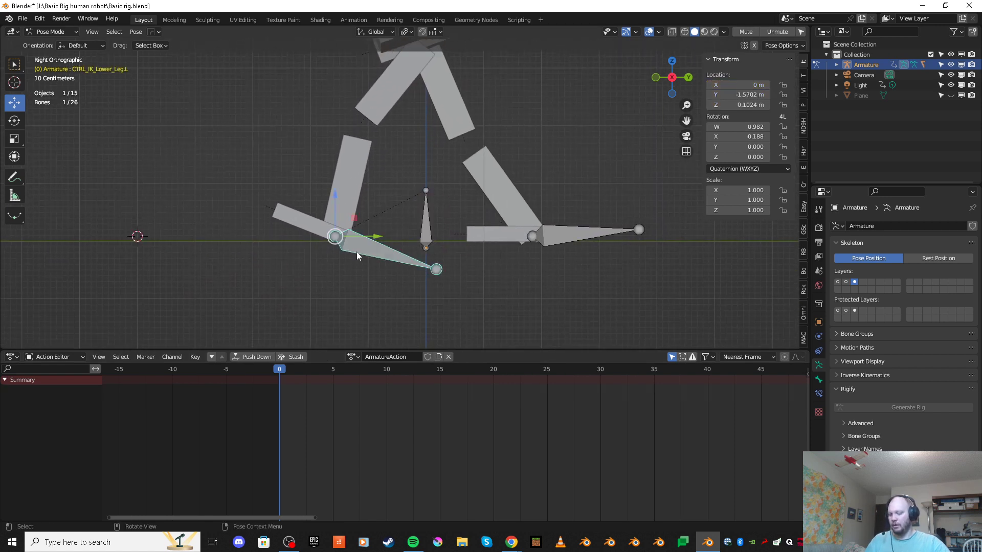
{"action": "key", "text": "shift+s"}
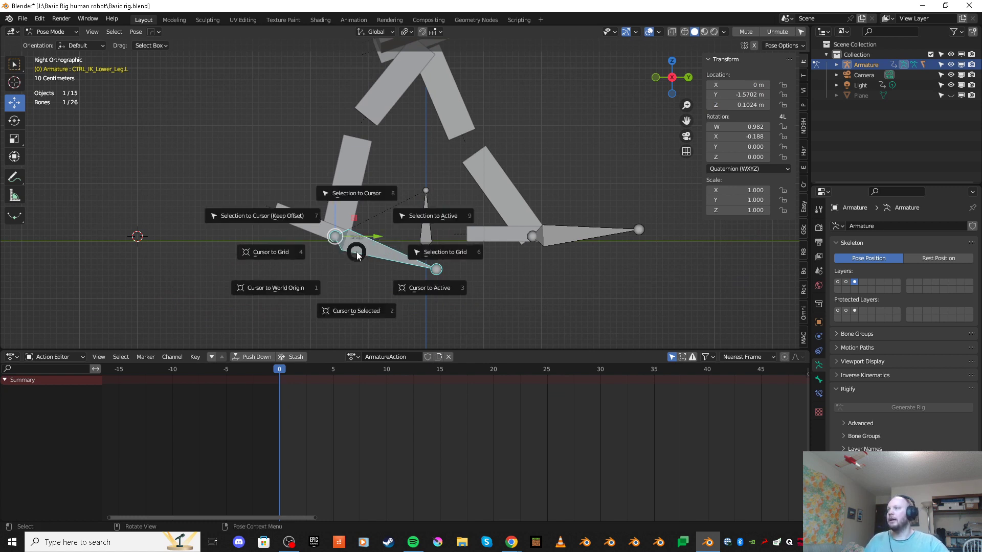
{"action": "left_click", "coordinate": [366, 310]}
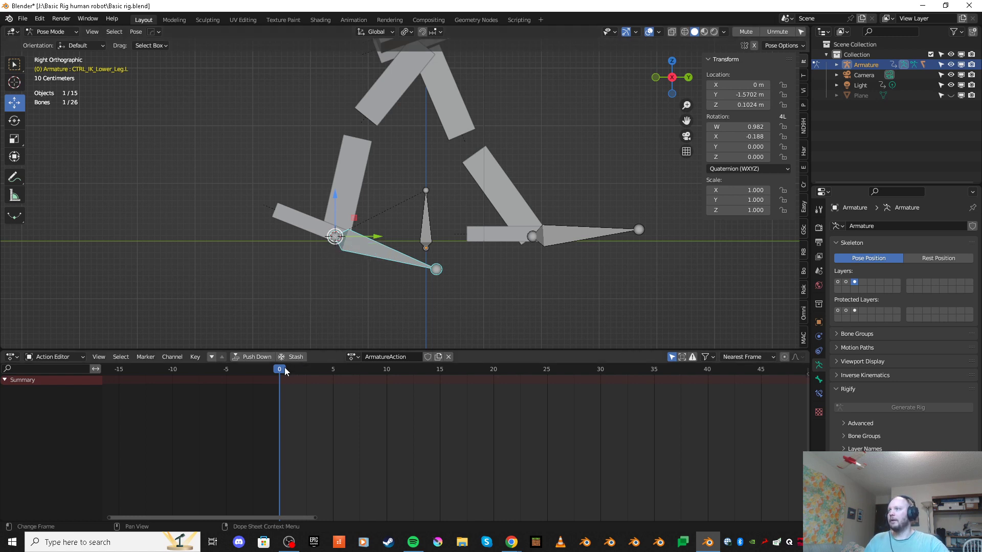
Step: At frame 15, move the Main Root about 3.41 m along negative Y to bring the left leg's IK control onto the 3D cursor
{"action": "left_click_drag", "start_coordinate": [280, 374], "coordinate": [430, 414]}
{"action": "left_click", "coordinate": [278, 406]}
{"action": "left_click", "coordinate": [335, 236]}
{"action": "left_click_drag", "start_coordinate": [300, 383], "coordinate": [437, 421]}
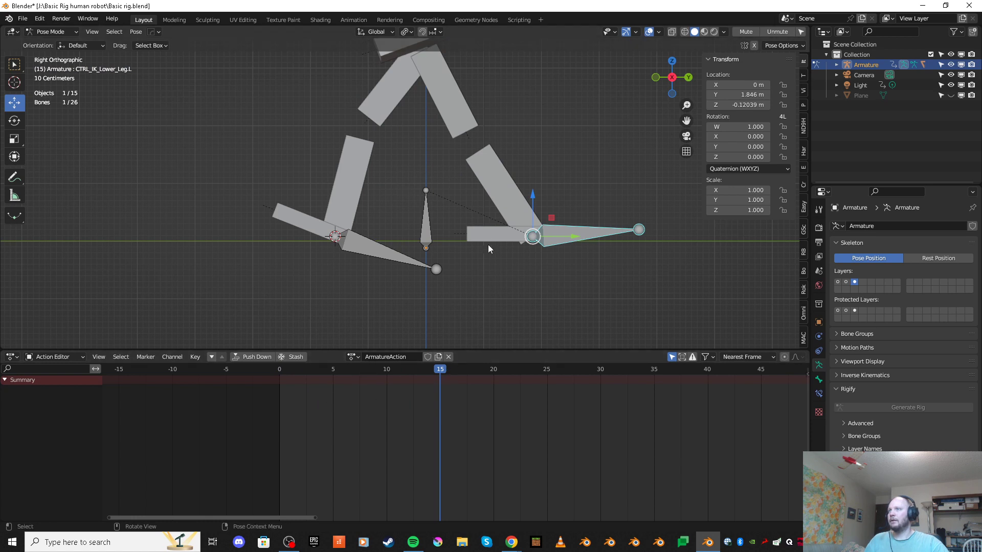
{"action": "left_click", "coordinate": [423, 236]}
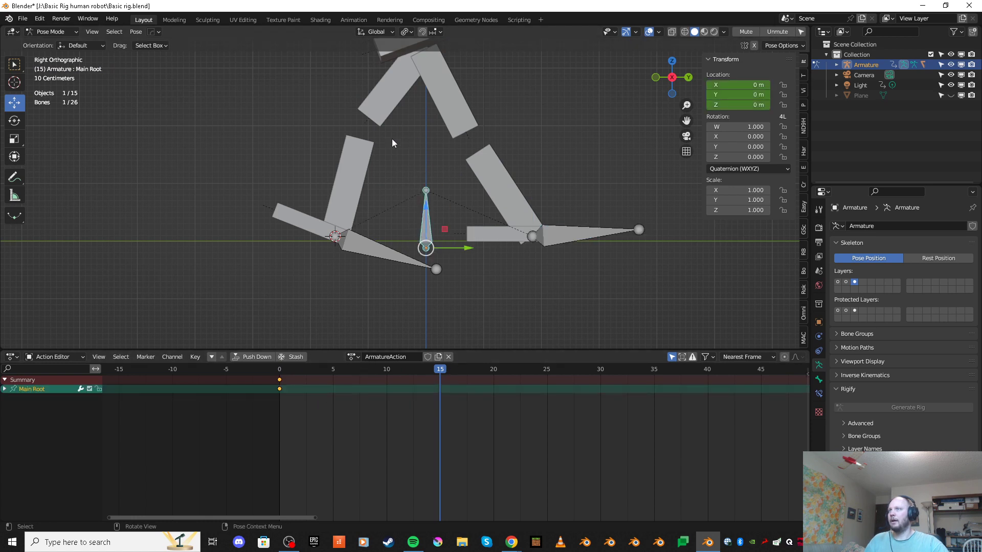
{"action": "scroll", "coordinate": [443, 190], "scroll_direction": "up", "scroll_amount": 2}
{"action": "middle_click_drag", "start_coordinate": [442, 224], "coordinate": [530, 200], "text": "shift"}
{"action": "scroll", "coordinate": [530, 200], "scroll_direction": "up", "scroll_amount": 2}
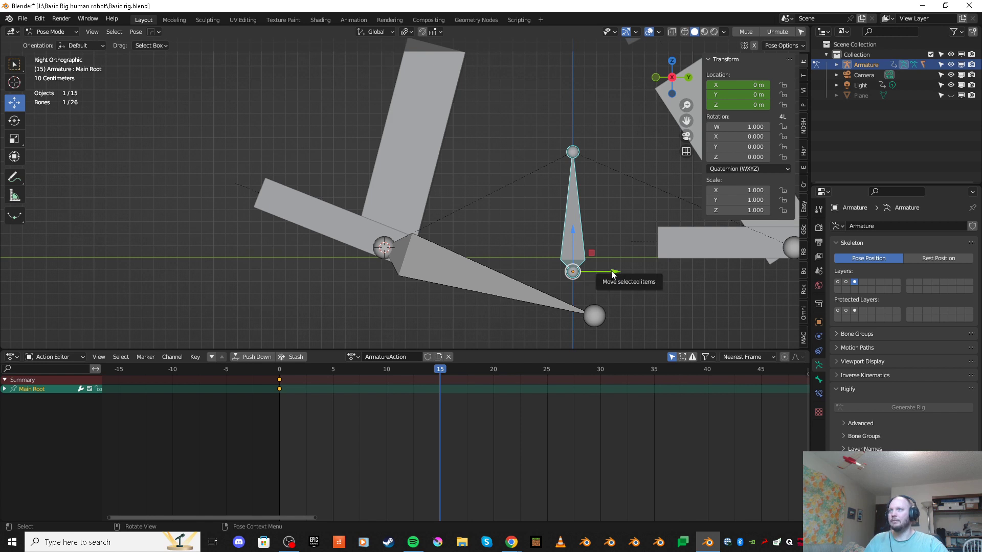
{"action": "left_click_drag", "start_coordinate": [614, 274], "coordinate": [205, 347]}
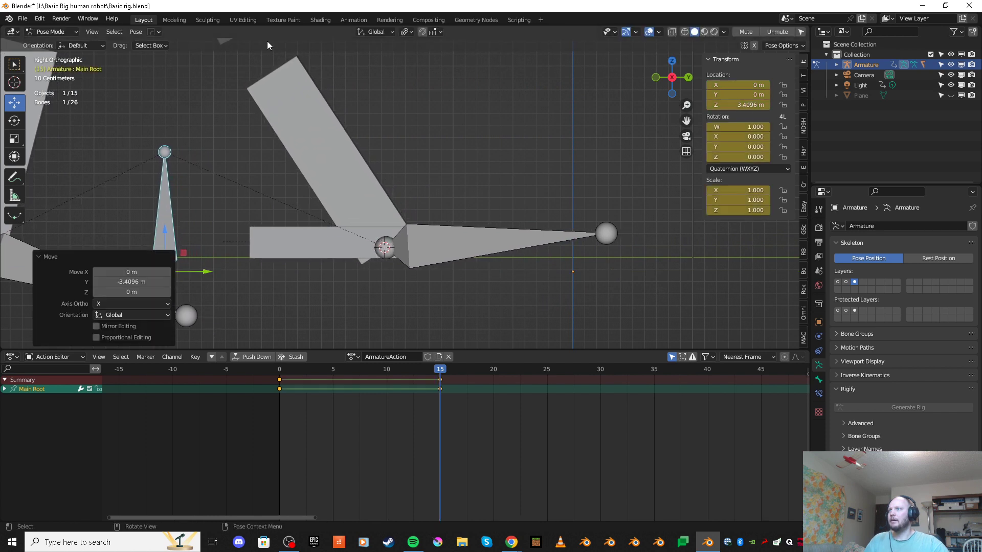
Step: Nudge the Main Root about 0.01 m further along negative Y to align the left leg control with the 3D cursor
{"action": "scroll", "coordinate": [383, 197], "scroll_direction": "up", "scroll_amount": 2}
{"action": "middle_click_drag", "start_coordinate": [383, 197], "coordinate": [511, 114], "text": "shift"}
{"action": "scroll", "coordinate": [505, 105], "scroll_direction": "up", "scroll_amount": 2}
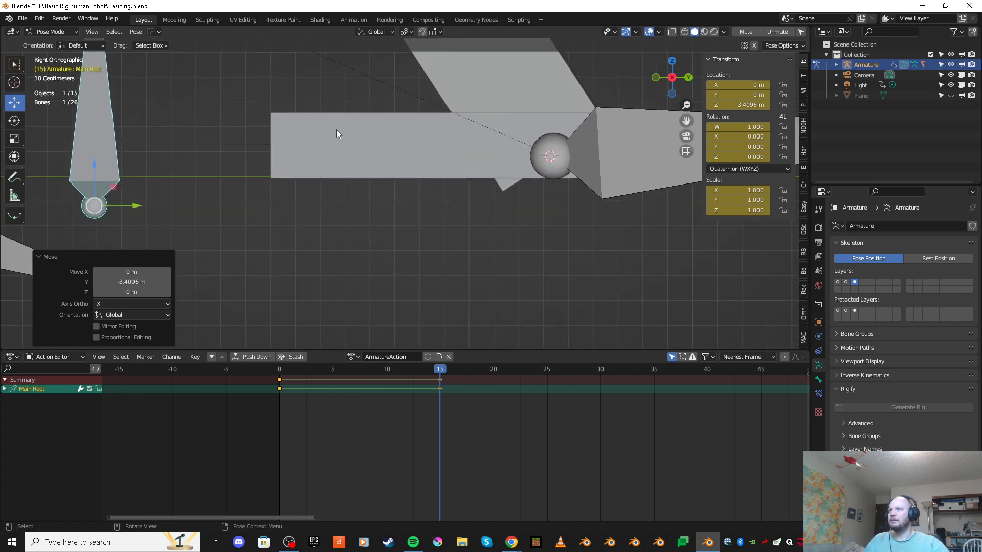
{"action": "left_click_drag", "start_coordinate": [130, 206], "coordinate": [129, 211]}
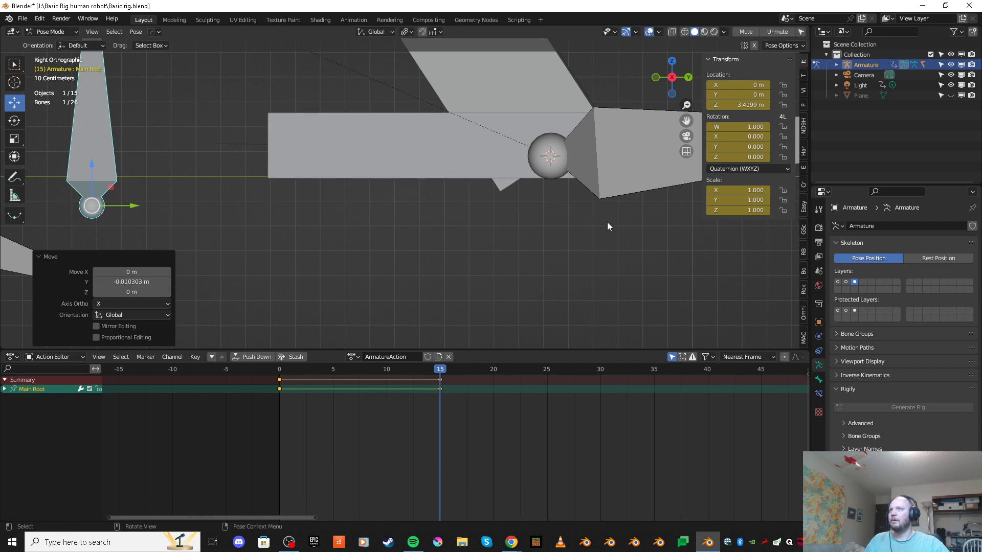
Step: Examine up close how the left leg IK control's origin lines up with the 3D cursor at frame 15
{"action": "left_click", "coordinate": [630, 149]}
{"action": "key", "text": "KP_Decimal"}
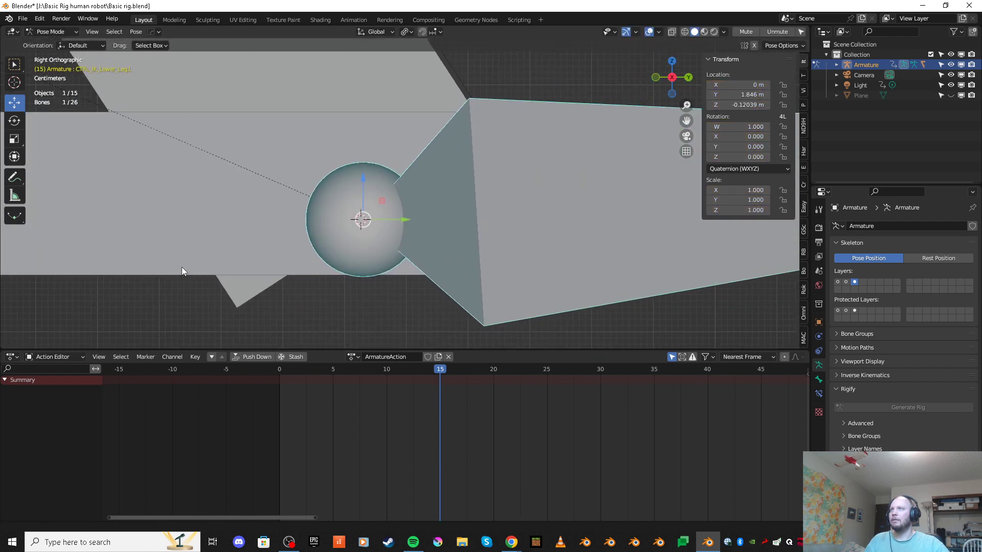
{"action": "scroll", "coordinate": [367, 224], "scroll_direction": "up", "scroll_amount": 5}
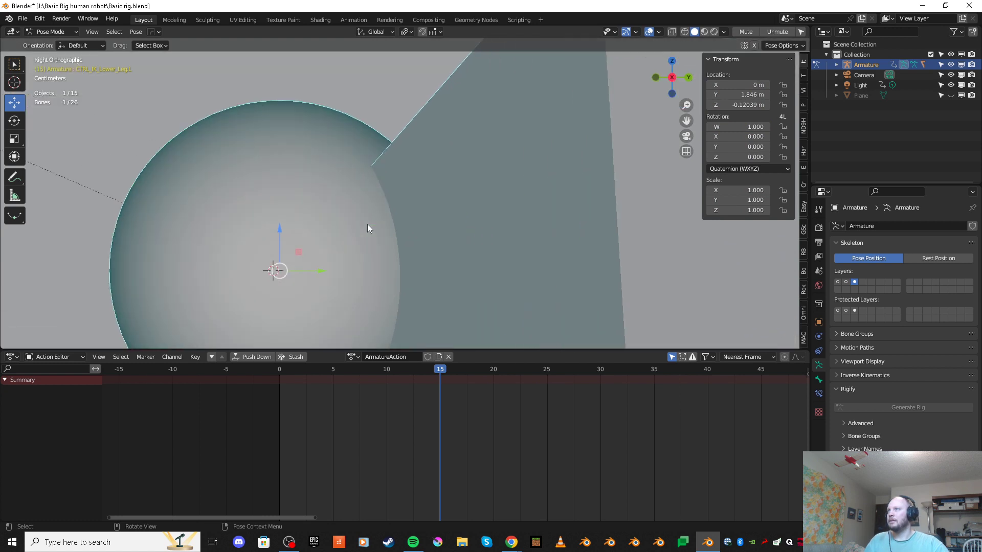
{"action": "scroll", "coordinate": [306, 267], "scroll_direction": "down", "scroll_amount": 1}
{"action": "scroll", "coordinate": [306, 263], "scroll_direction": "down", "scroll_amount": 5}
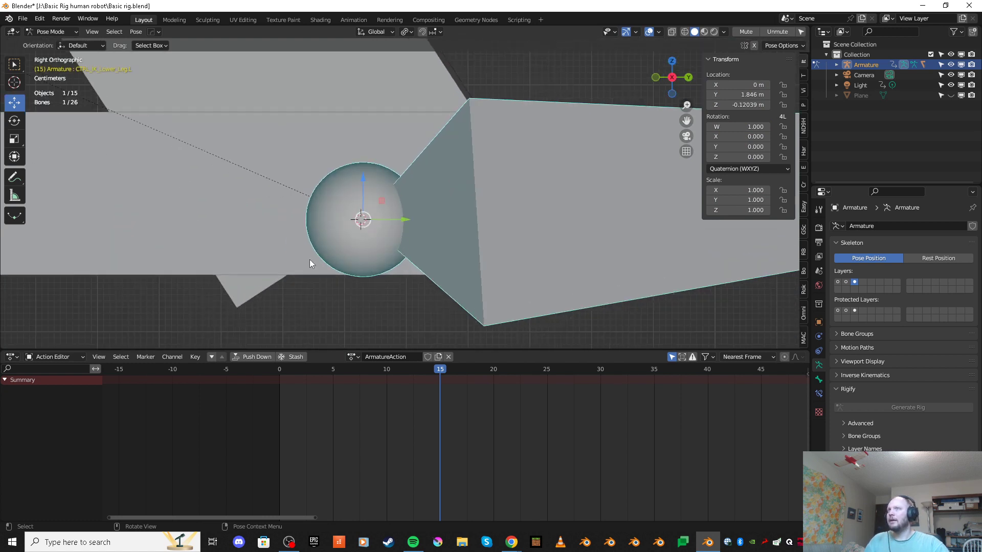
{"action": "scroll", "coordinate": [310, 258], "scroll_direction": "up", "scroll_amount": 1}
{"action": "scroll", "coordinate": [312, 256], "scroll_direction": "down", "scroll_amount": 8}
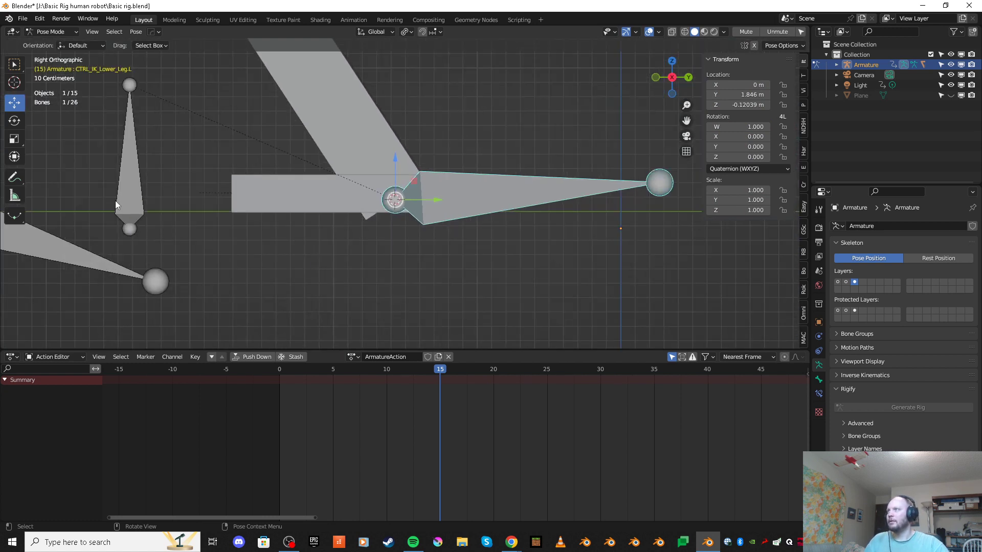
{"action": "scroll", "coordinate": [345, 235], "scroll_direction": "up", "scroll_amount": 6}
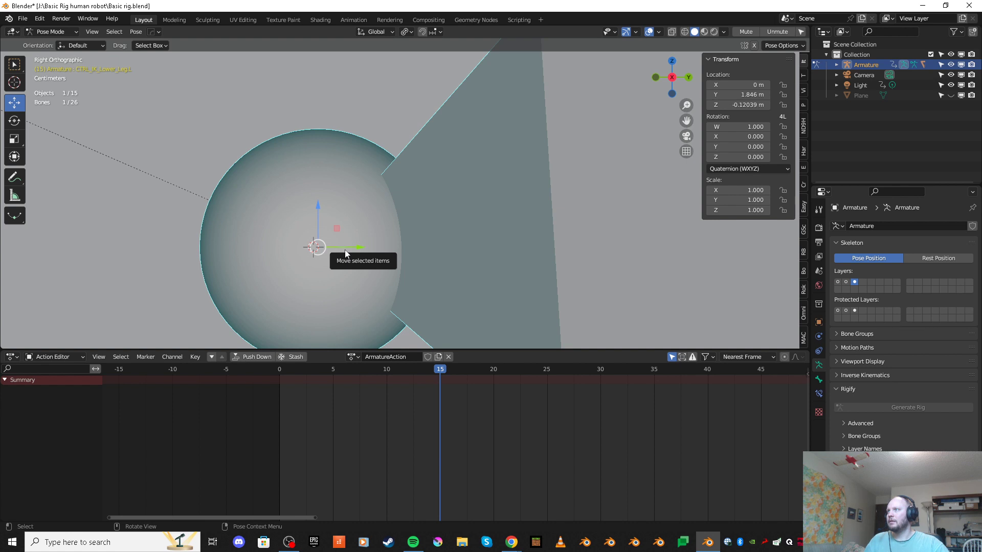
{"action": "scroll", "coordinate": [345, 253], "scroll_direction": "down", "scroll_amount": 8}
Step: Move the Main Root about 0.0085 m further along negative Y and check the left leg control against the 3D cursor
{"action": "left_click", "coordinate": [185, 205]}
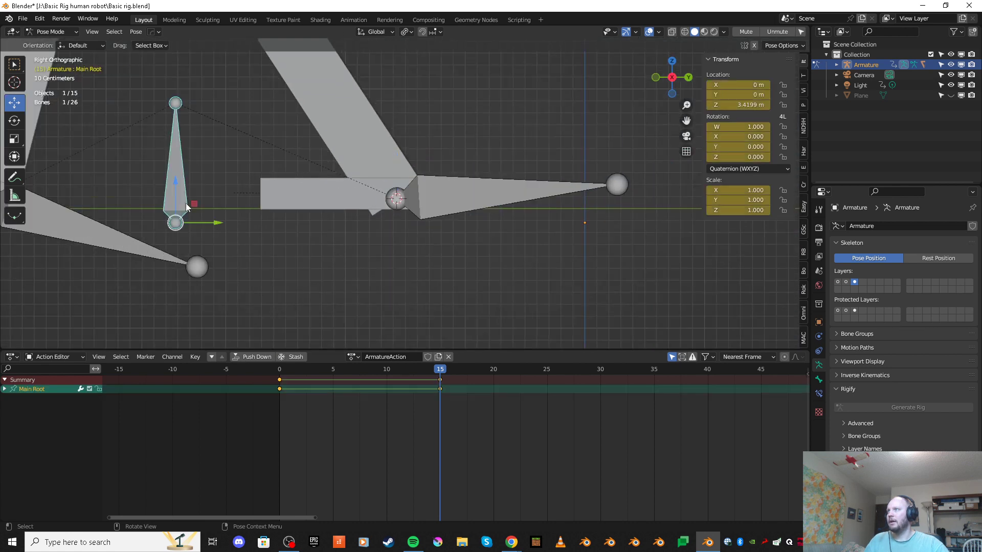
{"action": "left_click_drag", "start_coordinate": [213, 225], "coordinate": [210, 225]}
{"action": "scroll", "coordinate": [431, 187], "scroll_direction": "up", "scroll_amount": 6}
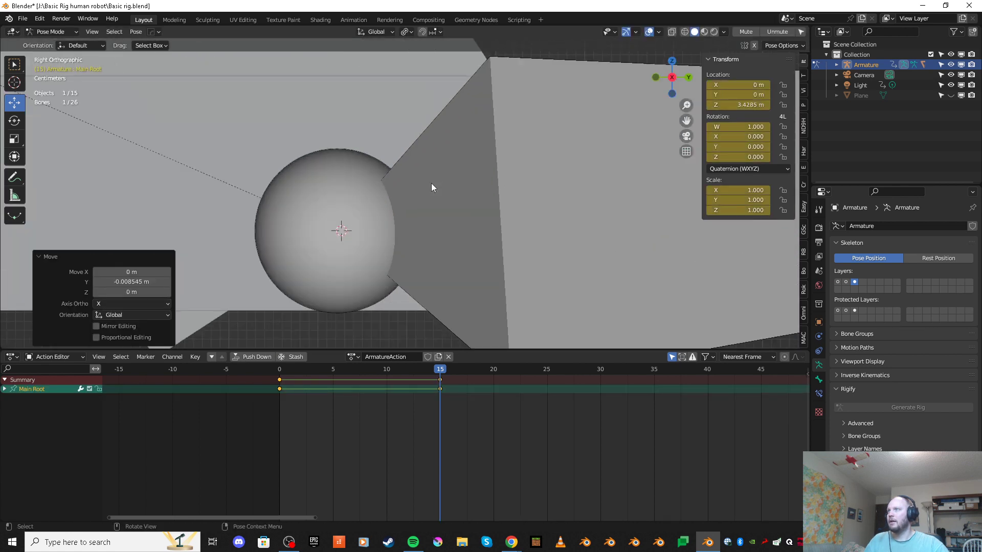
{"action": "left_click", "coordinate": [387, 253]}
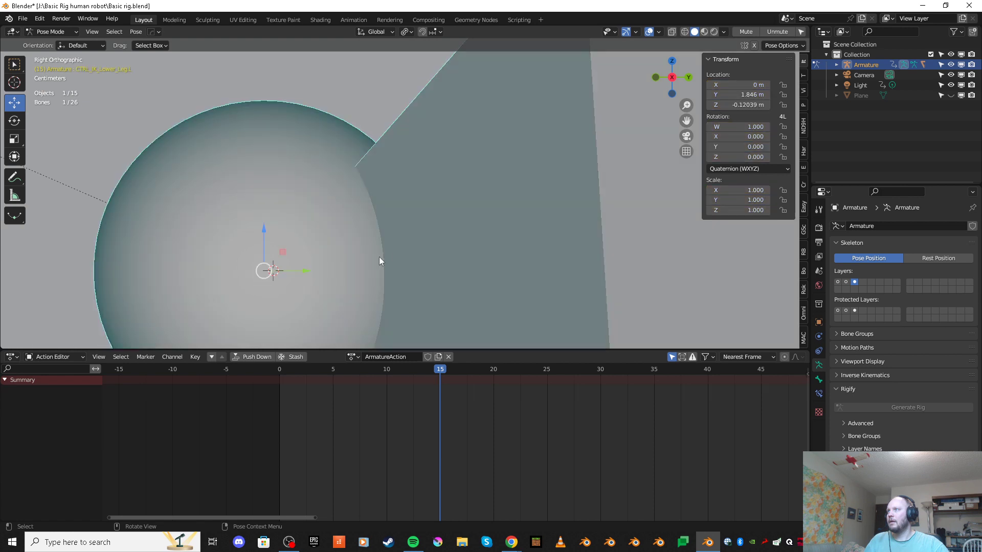
{"action": "scroll", "coordinate": [377, 253], "scroll_direction": "down", "scroll_amount": 4}
{"action": "scroll", "coordinate": [348, 253], "scroll_direction": "down", "scroll_amount": 4}
Step: Shift the Main Root back about 0.0043 m along positive Y and inspect the left leg control's alignment with the 3D cursor
{"action": "left_click", "coordinate": [169, 195]}
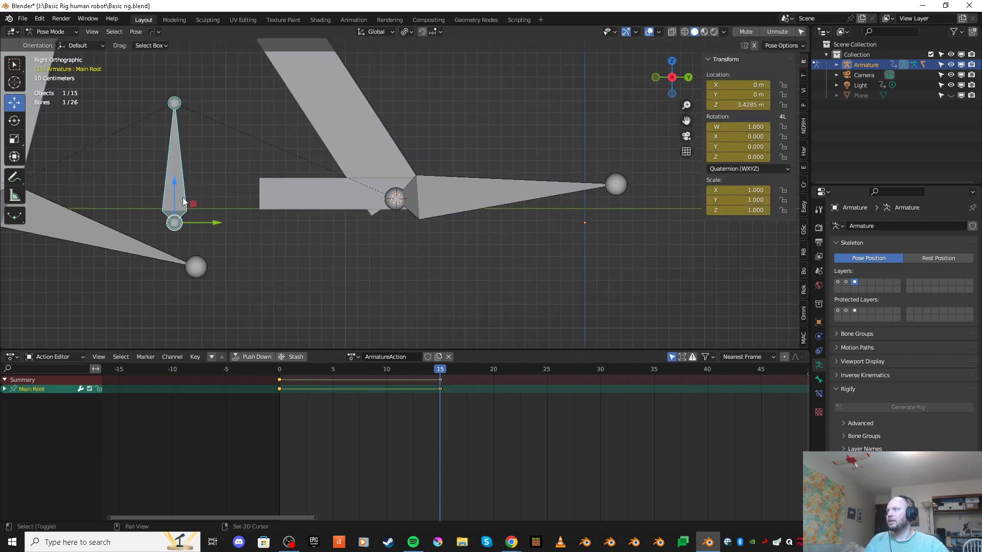
{"action": "left_click_drag", "start_coordinate": [216, 224], "coordinate": [223, 226]}
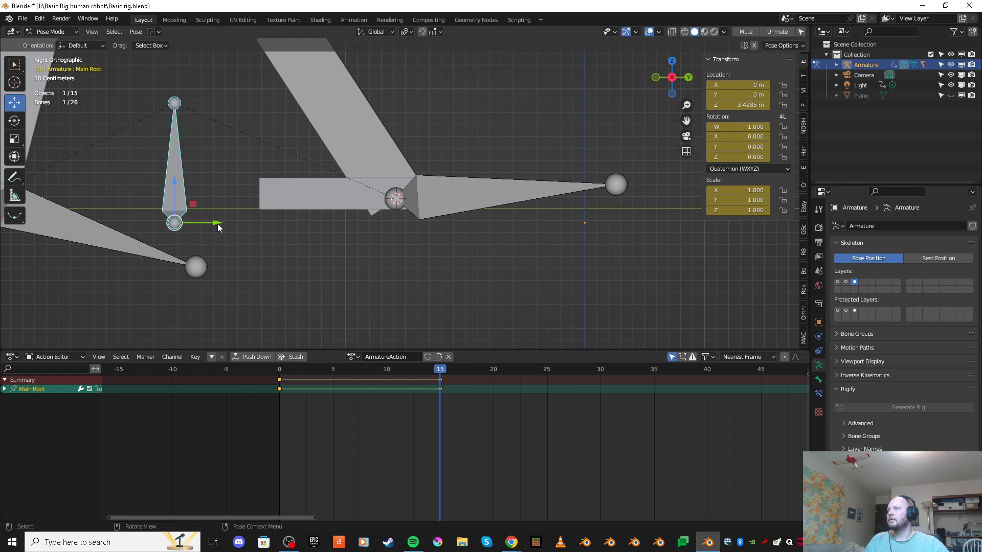
{"action": "left_click_drag", "start_coordinate": [217, 226], "coordinate": [217, 222]}
{"action": "left_click", "coordinate": [396, 198]}
{"action": "key", "text": "KP_Decimal"}
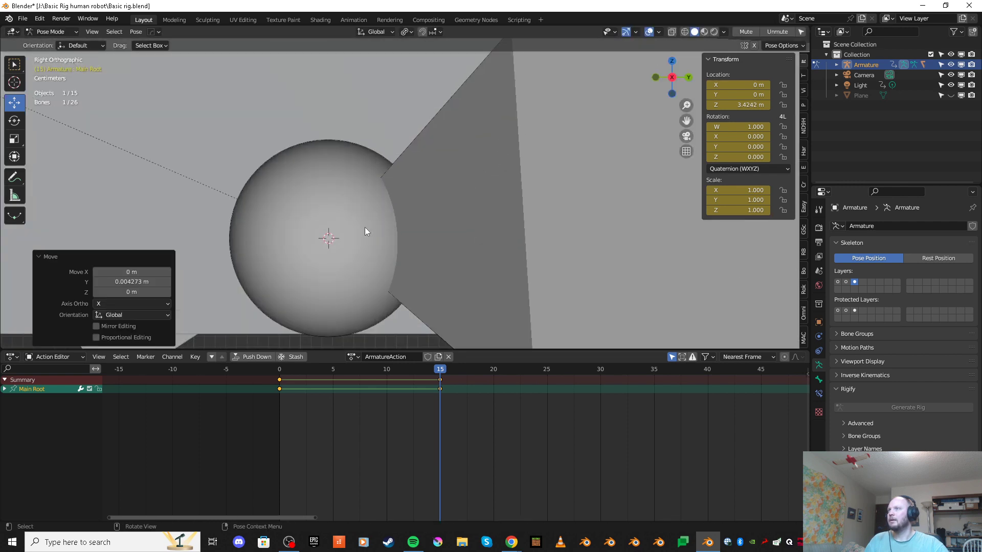
Step: Inspect the left leg IK control against the 3D cursor at frame 15, then reselect the Main Root bone
{"action": "scroll", "coordinate": [358, 223], "scroll_direction": "up", "scroll_amount": 4}
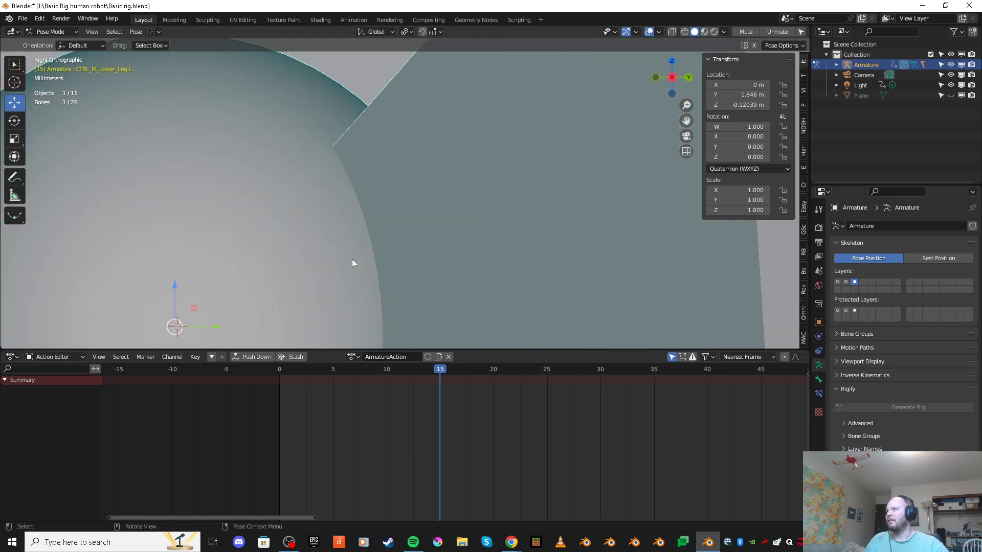
{"action": "scroll", "coordinate": [193, 276], "scroll_direction": "down", "scroll_amount": 8}
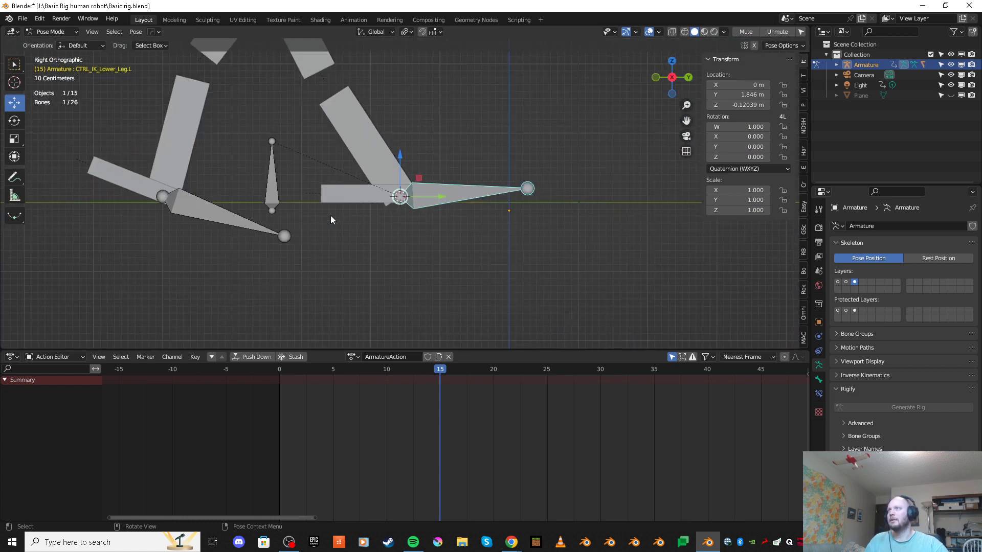
{"action": "left_click", "coordinate": [437, 273]}
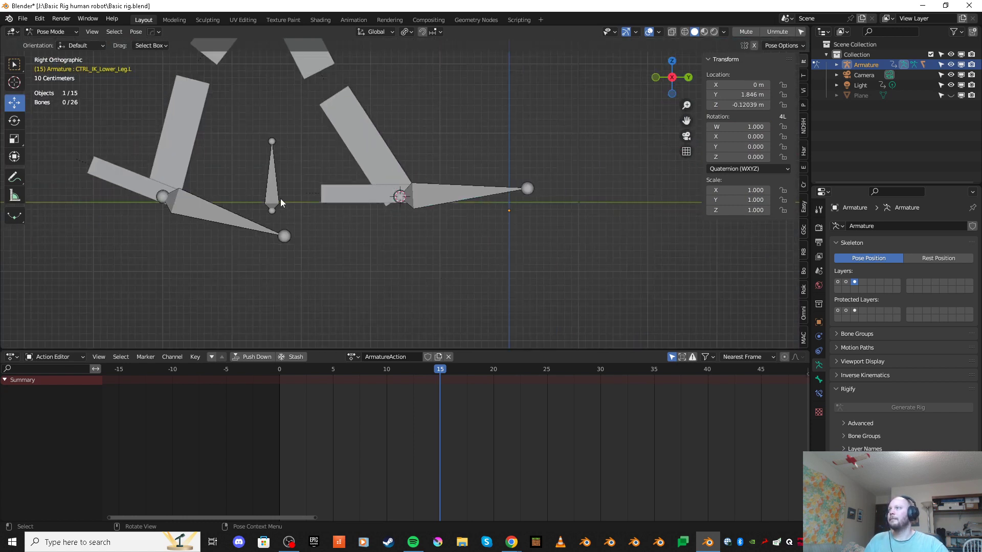
{"action": "left_click", "coordinate": [279, 203]}
Step: Scrub between frame 15 and frame 0 and back to check that the planted foot stays at the 3D cursor
{"action": "scroll", "coordinate": [421, 225], "scroll_direction": "down", "scroll_amount": 6}
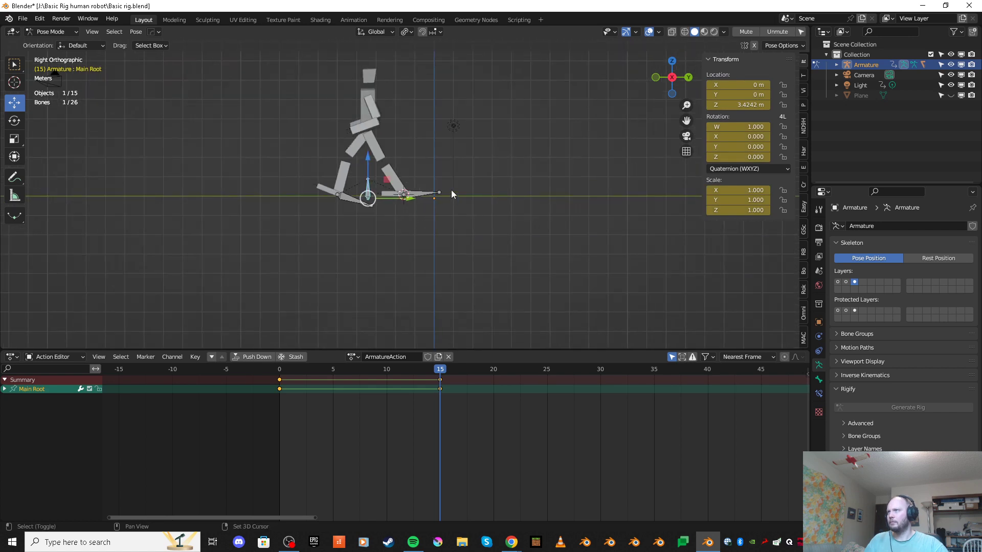
{"action": "middle_click_drag", "start_coordinate": [451, 194], "coordinate": [498, 225], "text": "shift"}
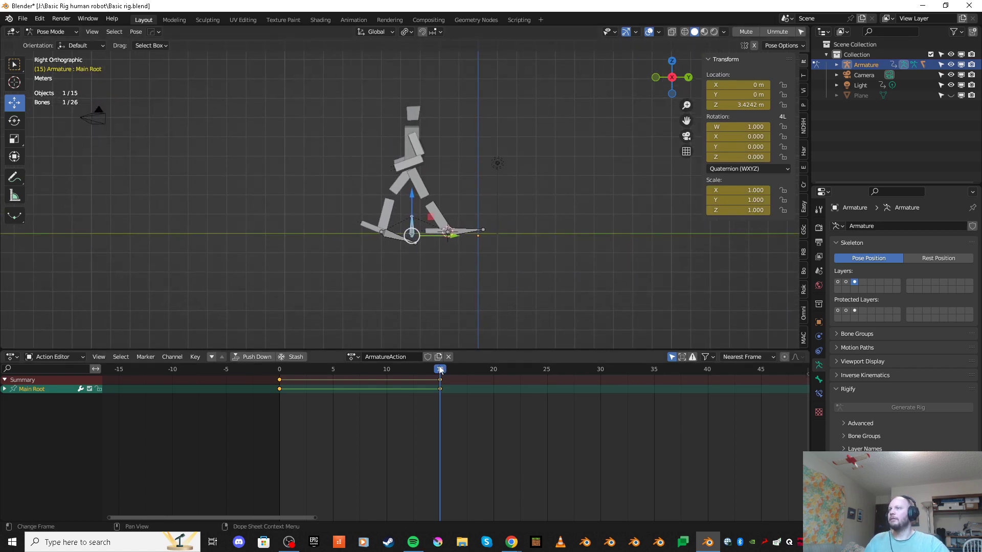
{"action": "left_click_drag", "start_coordinate": [440, 370], "coordinate": [308, 420]}
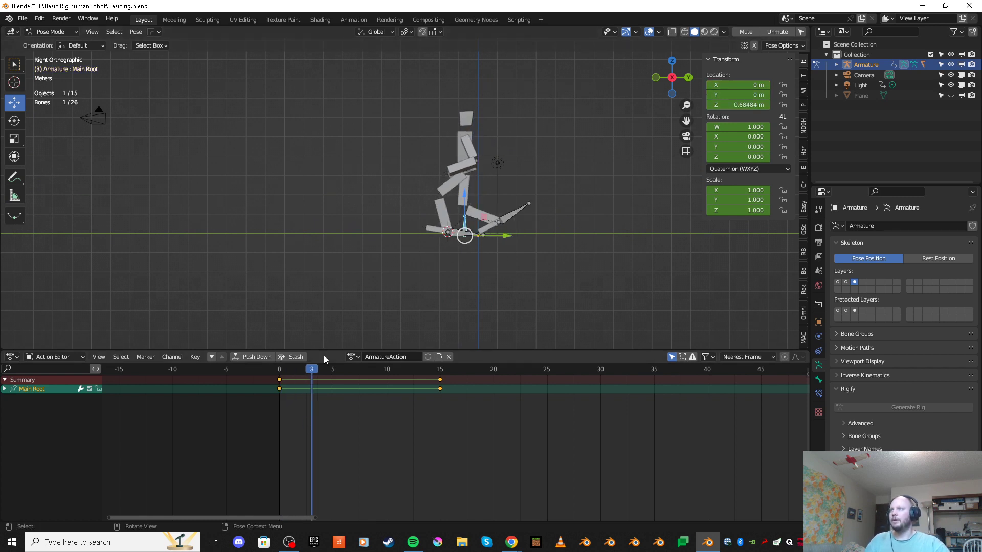
{"action": "left_click_drag", "start_coordinate": [318, 374], "coordinate": [280, 413]}
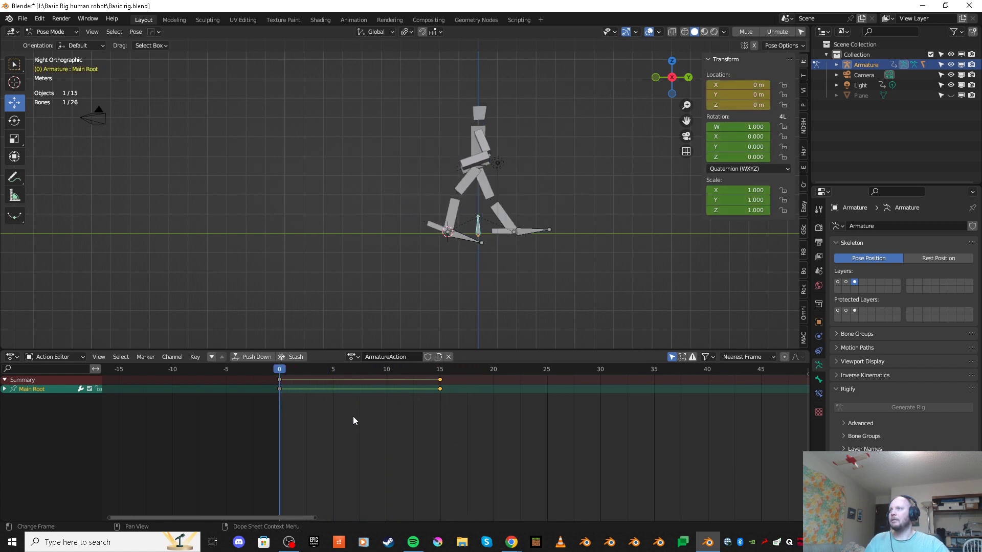
{"action": "left_click_drag", "start_coordinate": [353, 421], "coordinate": [443, 427]}
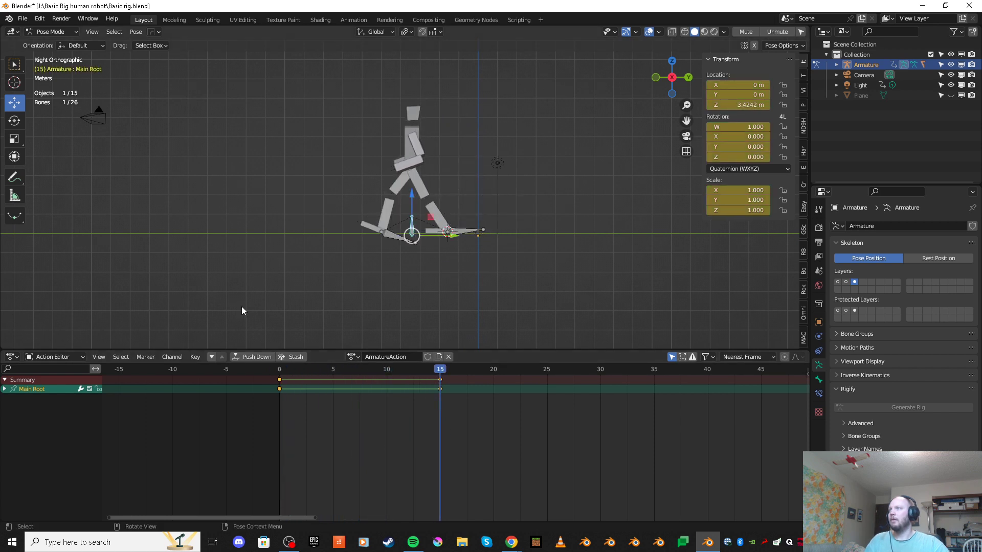
Step: Show the Main Root's curves in the Graph Editor and select the Z Location keyframe at frame 0
{"action": "left_click", "coordinate": [16, 358]}
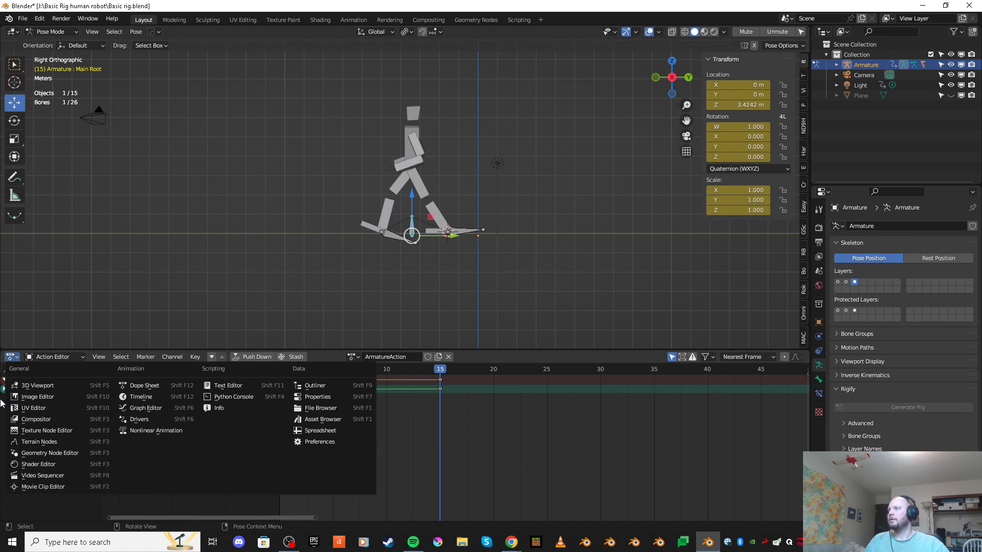
{"action": "left_click", "coordinate": [175, 407]}
{"action": "scroll", "coordinate": [289, 403], "scroll_direction": "up", "scroll_amount": 3}
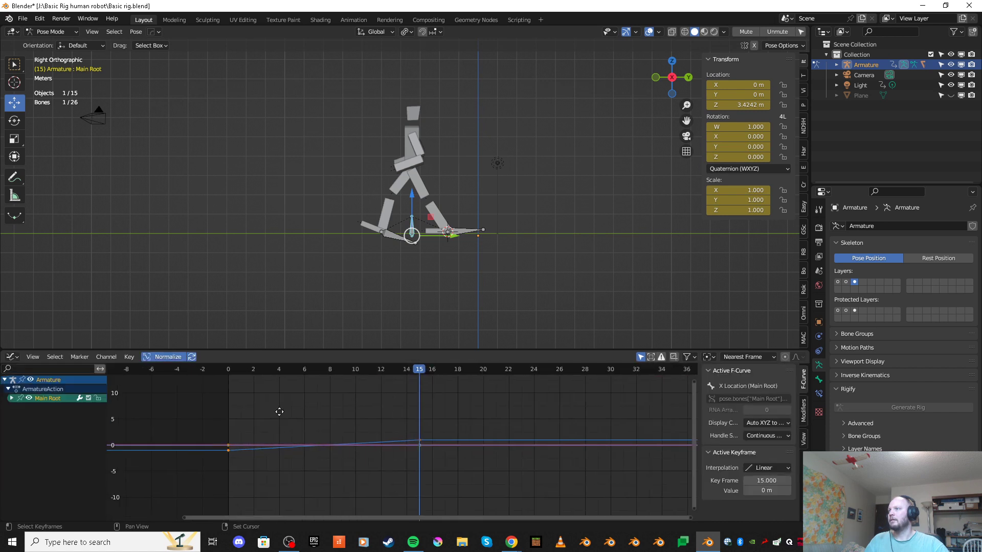
{"action": "left_click", "coordinate": [268, 434]}
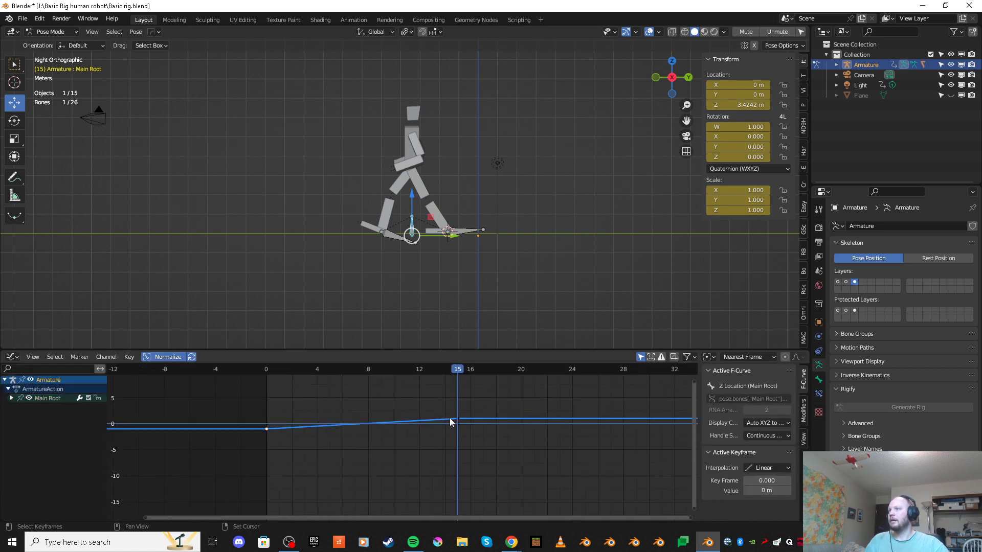
{"action": "left_click", "coordinate": [274, 428]}
{"action": "left_click", "coordinate": [267, 431]}
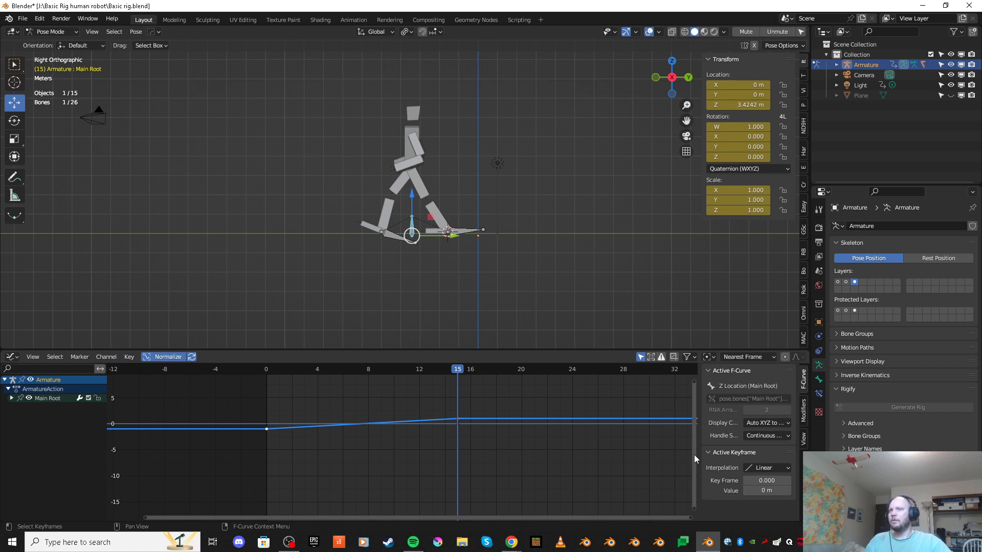
Step: Add a Cycles modifier to the Main Root's Z Location curve with After Mode set to Repeat with Offset
{"action": "left_click", "coordinate": [807, 420]}
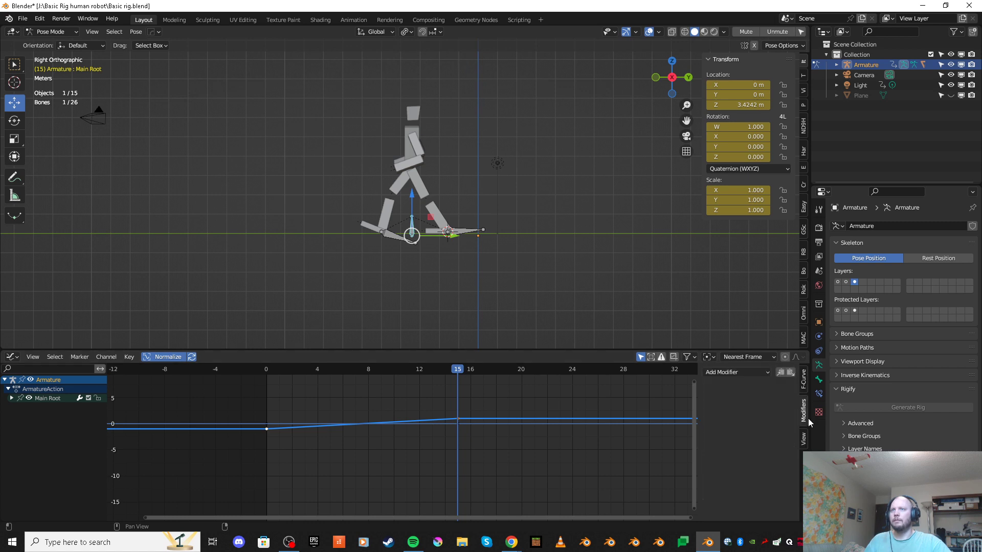
{"action": "left_click", "coordinate": [752, 373]}
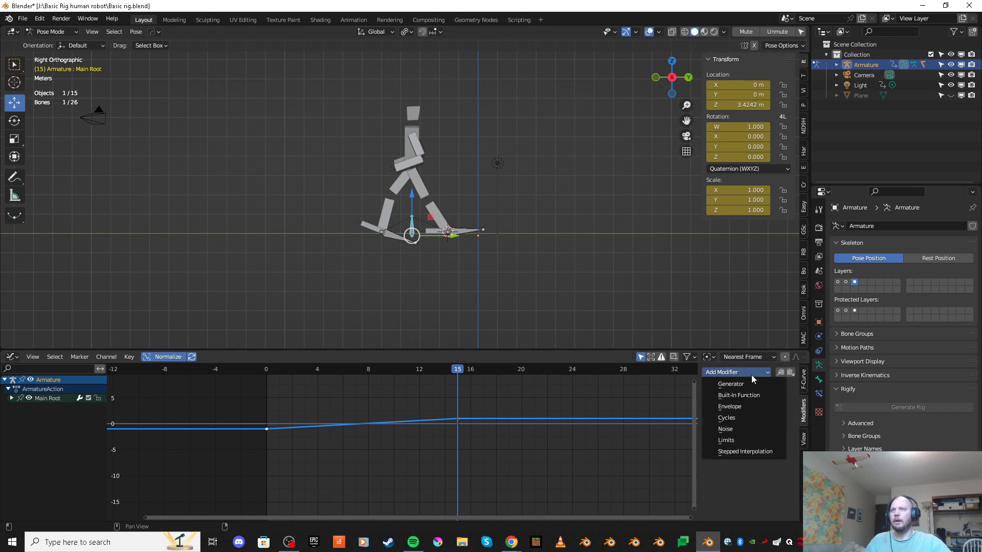
{"action": "left_click", "coordinate": [738, 415]}
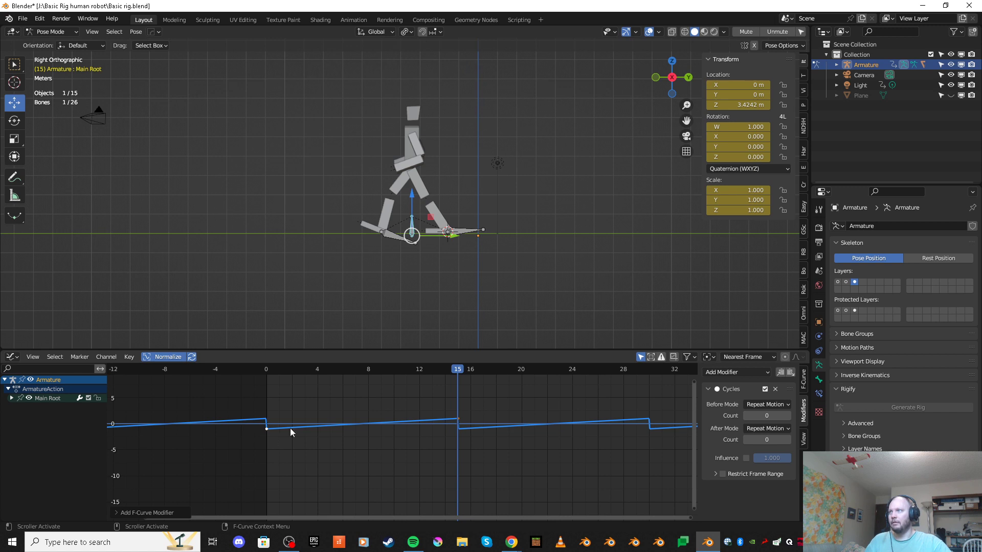
{"action": "left_click", "coordinate": [776, 428]}
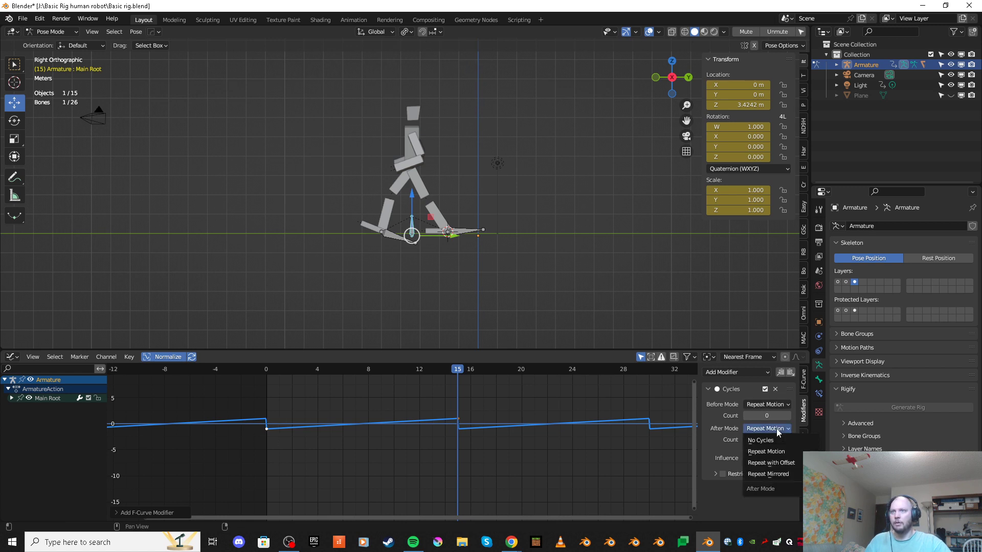
{"action": "left_click", "coordinate": [776, 462]}
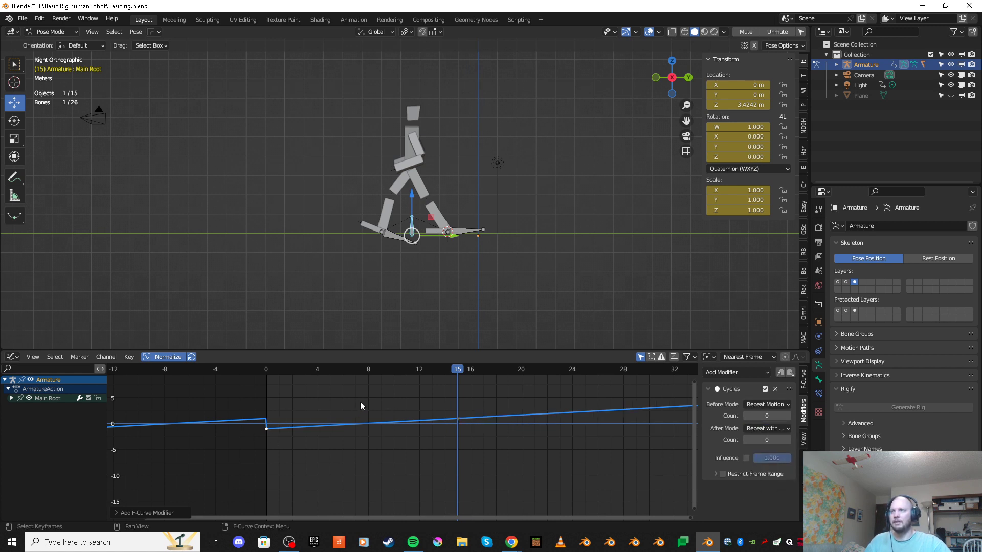
Step: Play the walk from frame 0 to check the cycled forward motion, return to frame 0 and remove the Cycles modifier
{"action": "scroll", "coordinate": [520, 407], "scroll_direction": "down", "scroll_amount": 5}
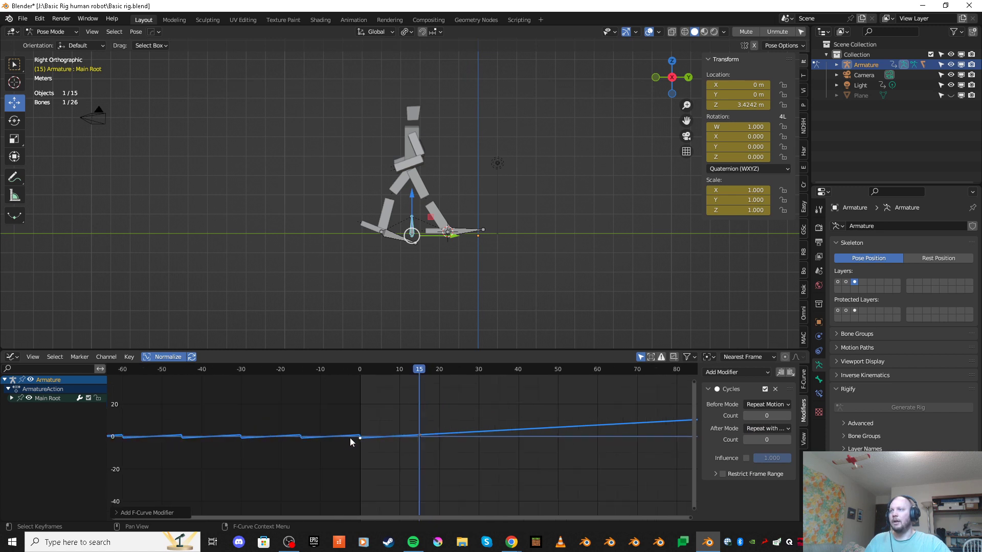
{"action": "left_click_drag", "start_coordinate": [415, 368], "coordinate": [364, 432]}
{"action": "key", "text": "space"}
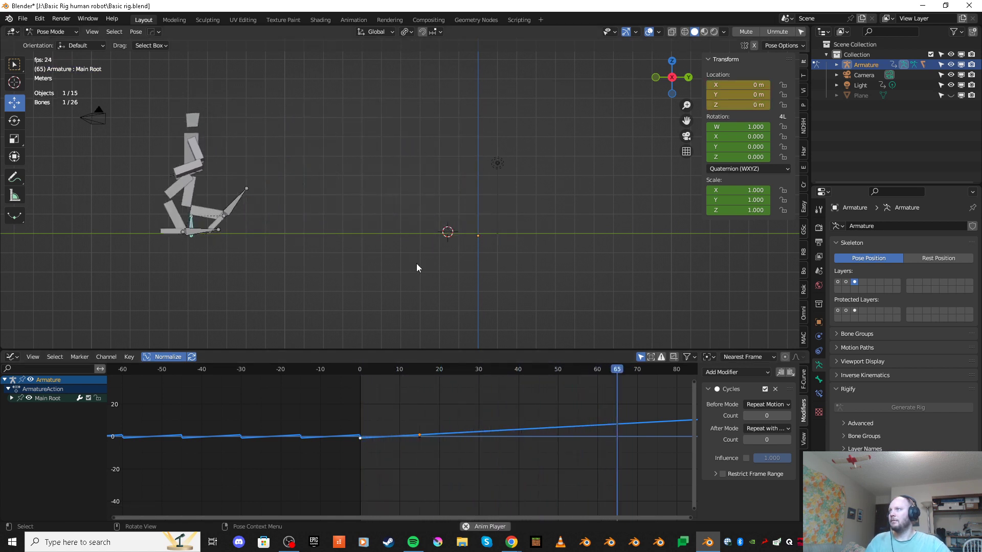
{"action": "key", "text": "space"}
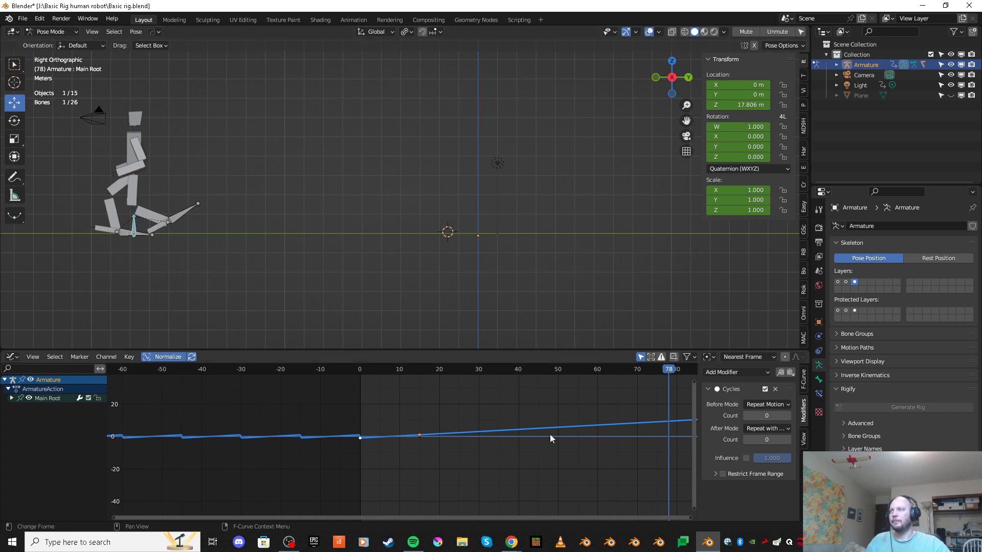
{"action": "key", "text": "shift+Left"}
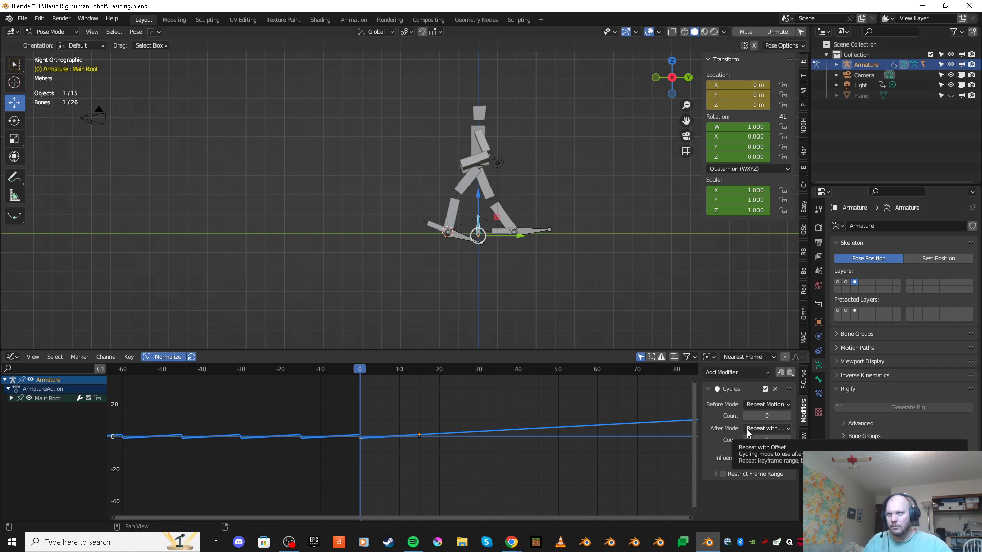
{"action": "left_click", "coordinate": [774, 390]}
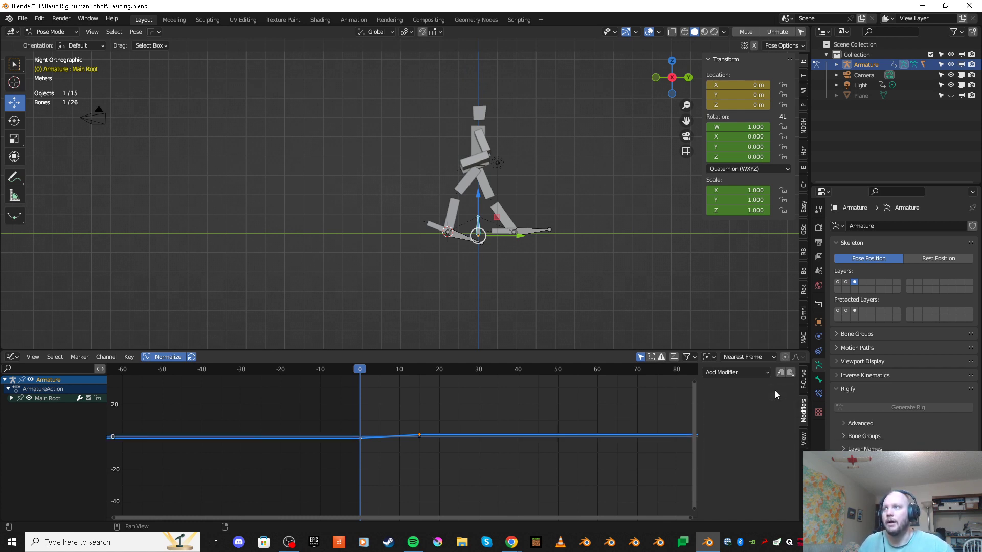
Step: Expand the Main Root's channels in the Graph Editor and select the Z Location curve
{"action": "scroll", "coordinate": [357, 429], "scroll_direction": "up", "scroll_amount": 4}
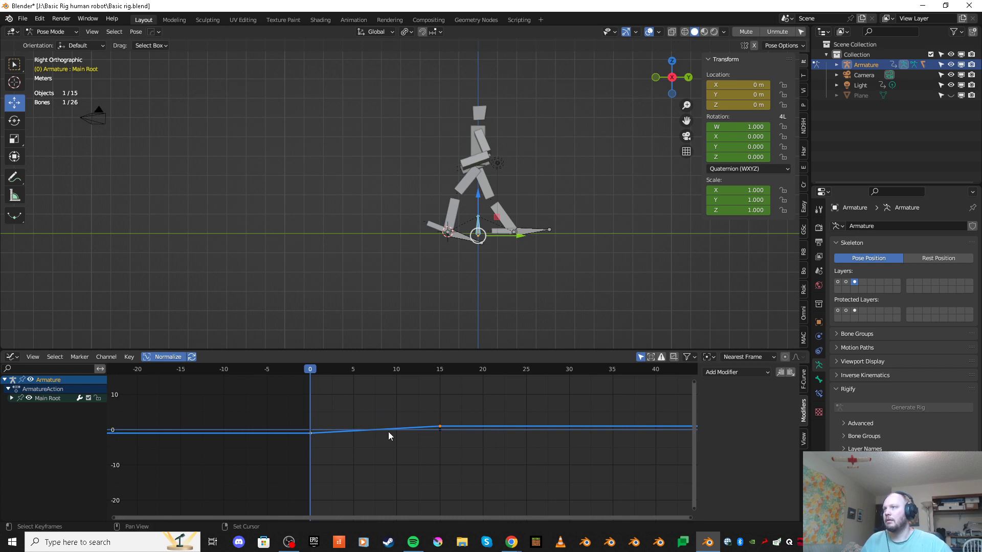
{"action": "left_click", "coordinate": [438, 427], "text": "shift"}
{"action": "left_click", "coordinate": [442, 426]}
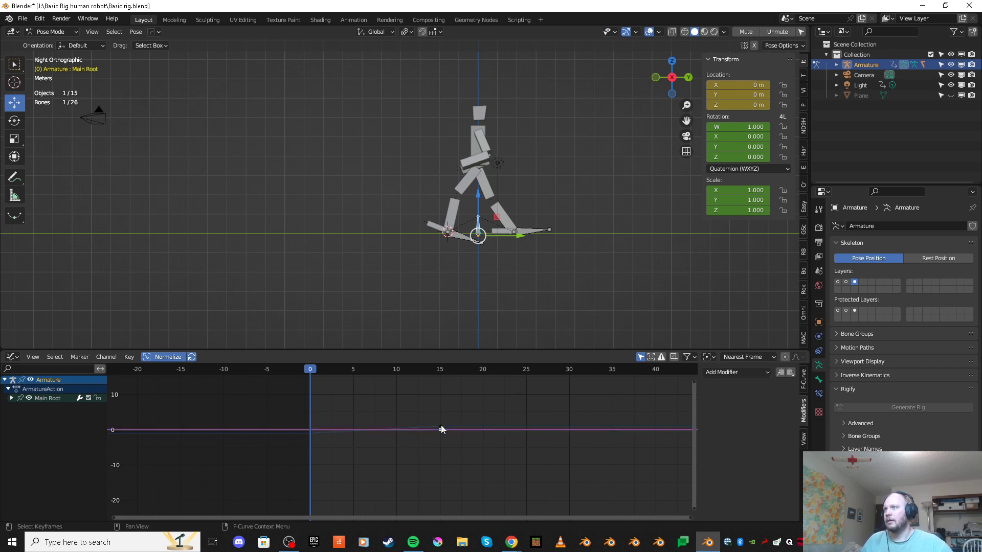
{"action": "left_click", "coordinate": [11, 398]}
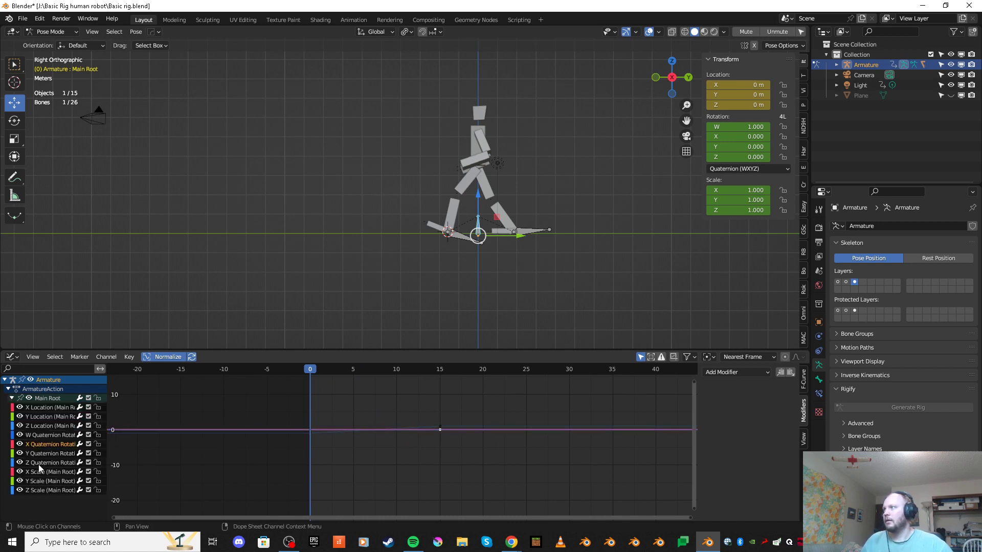
{"action": "left_click", "coordinate": [50, 427]}
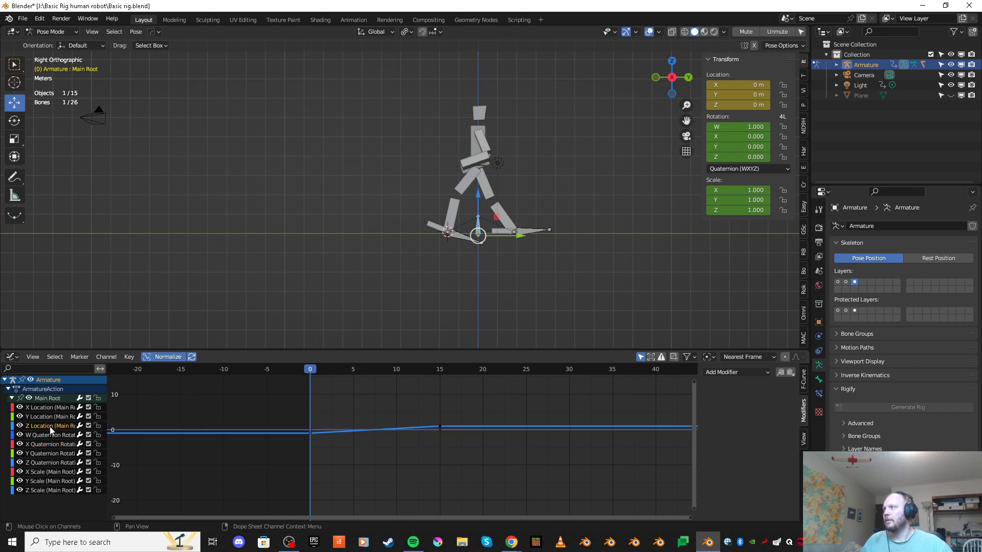
Step: Hide all of the Main Root's location, rotation and scale curves except Z Location
{"action": "left_click", "coordinate": [19, 434]}
{"action": "left_click", "coordinate": [19, 416]}
{"action": "left_click", "coordinate": [19, 407]}
{"action": "left_click", "coordinate": [20, 444]}
{"action": "left_click", "coordinate": [19, 453]}
{"action": "left_click", "coordinate": [19, 462]}
{"action": "left_click", "coordinate": [19, 471]}
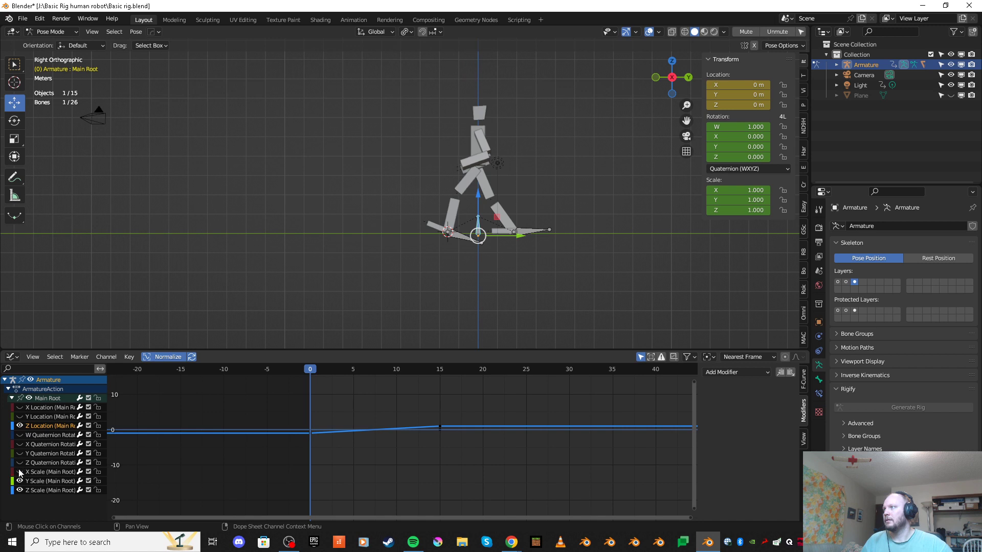
{"action": "left_click", "coordinate": [19, 480]}
{"action": "left_click", "coordinate": [19, 490]}
Step: Select the Z Location keyframe at frame 15 and set the curve to Linear Extrapolation
{"action": "left_click", "coordinate": [526, 475]}
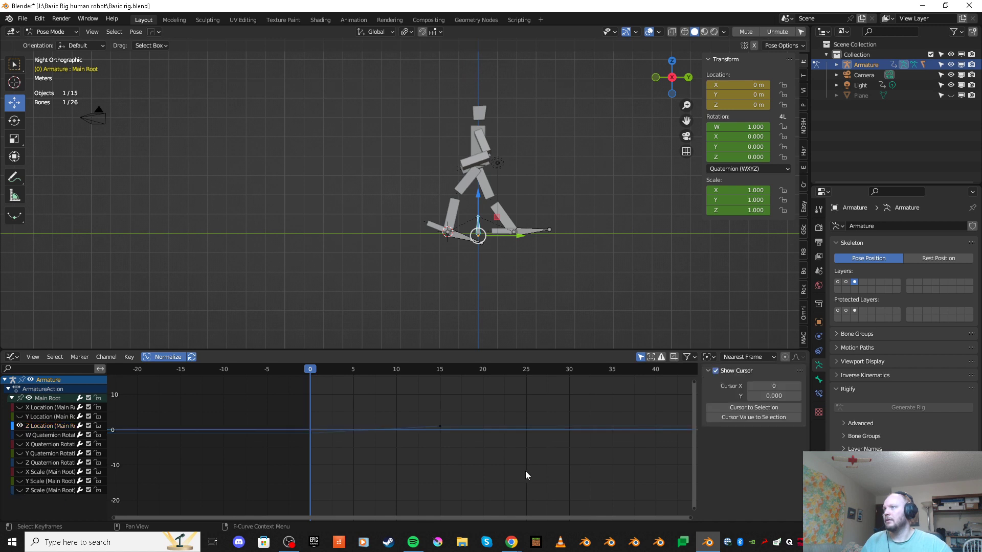
{"action": "left_click", "coordinate": [440, 427]}
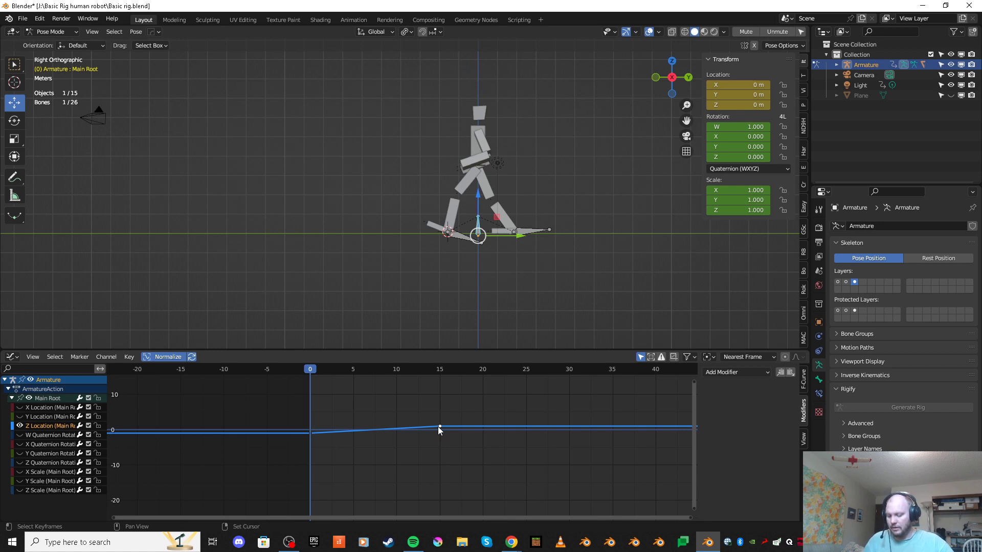
{"action": "key", "text": "shift+e"}
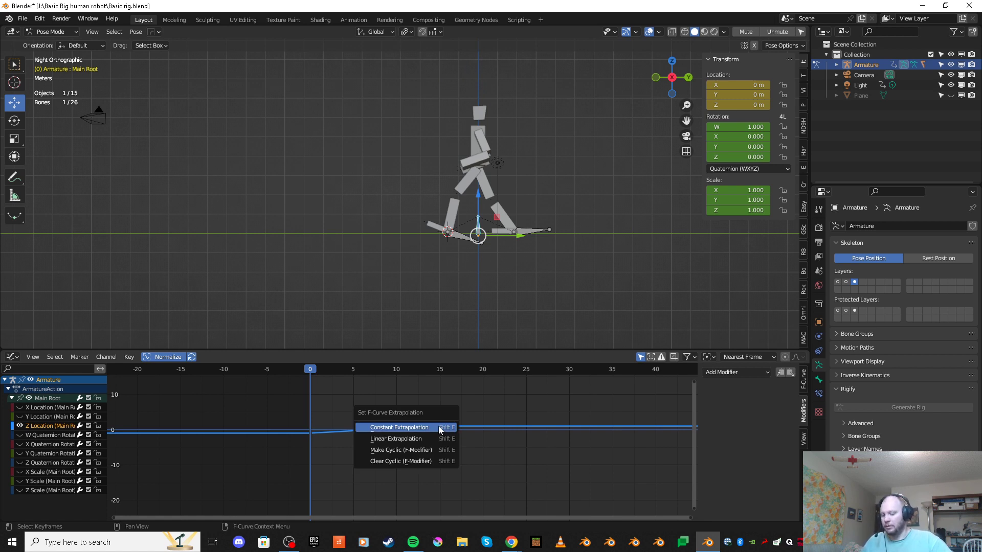
{"action": "left_click", "coordinate": [410, 443]}
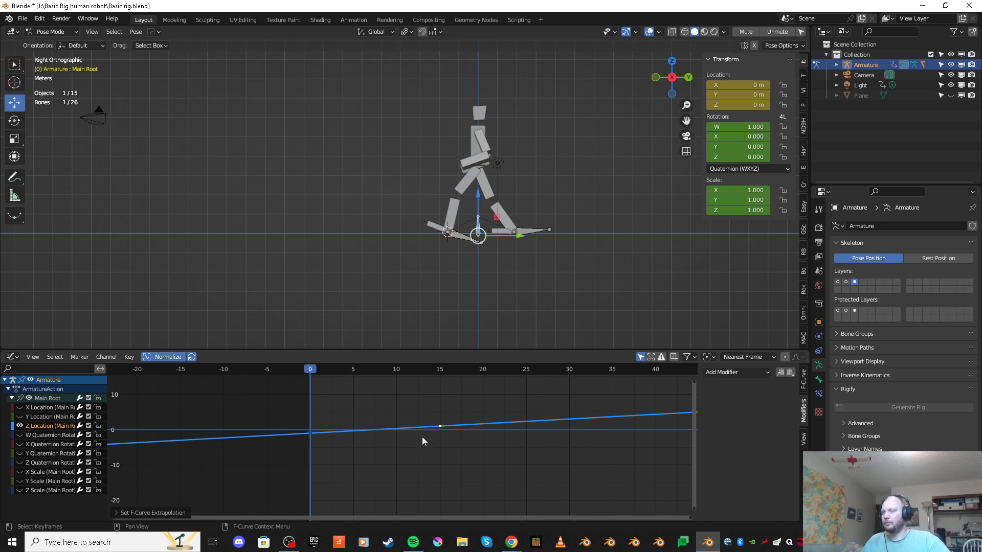
Step: Scrub from frame 0 to check the Main Root's linear motion, and view the Walking strip in the Nonlinear Animation editor
{"action": "left_click_drag", "start_coordinate": [313, 372], "coordinate": [311, 455]}
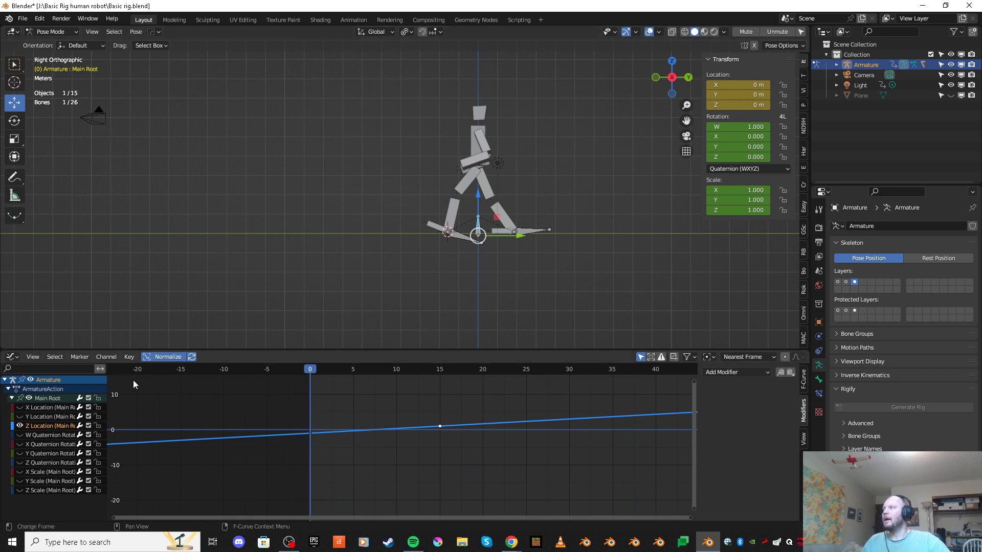
{"action": "left_click", "coordinate": [9, 358]}
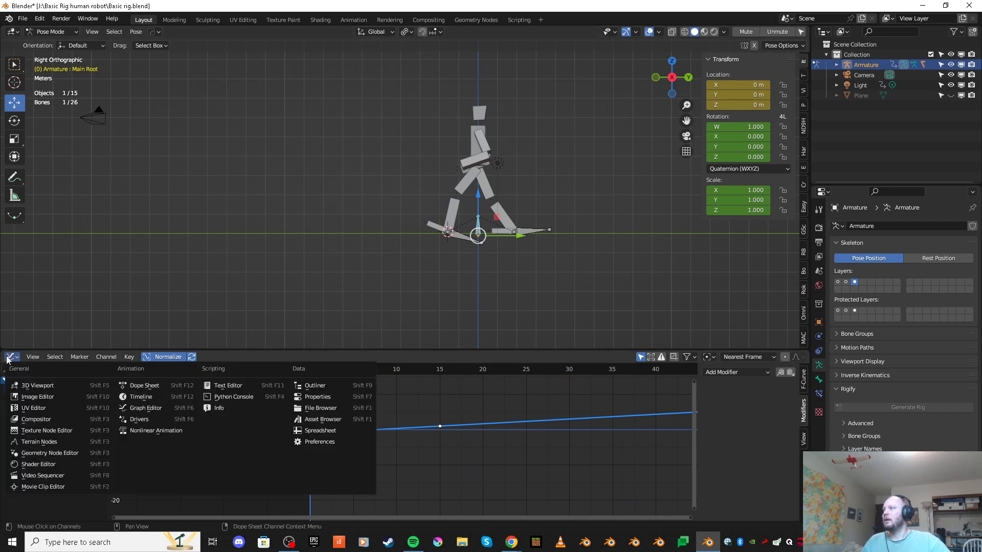
{"action": "left_click", "coordinate": [156, 428]}
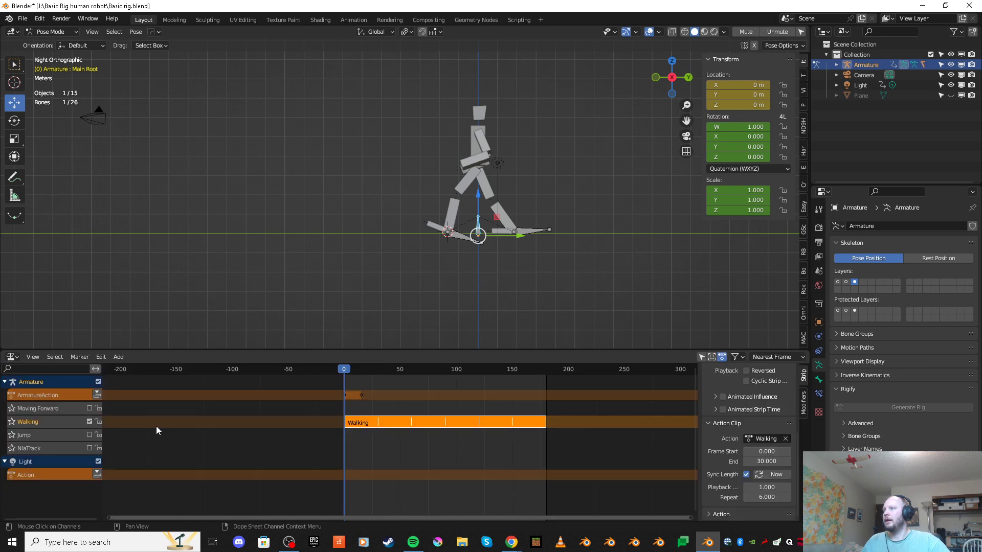
Step: Rename the Main Root's current action to "Moving forward" in the Action Editor
{"action": "left_click", "coordinate": [20, 359]}
{"action": "left_click", "coordinate": [20, 359]}
{"action": "left_click", "coordinate": [21, 359]}
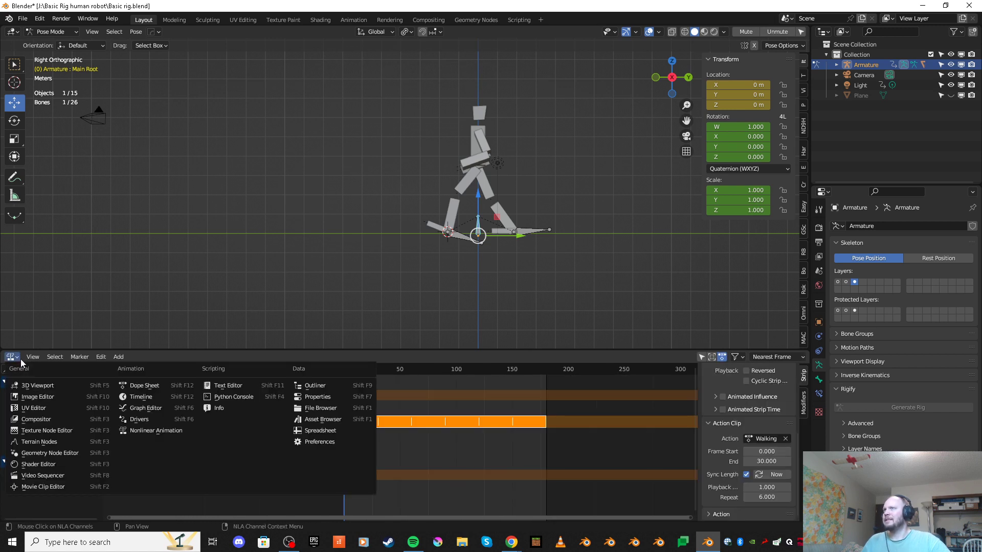
{"action": "left_click", "coordinate": [21, 359]}
{"action": "left_click", "coordinate": [21, 359]}
{"action": "left_click", "coordinate": [157, 386]}
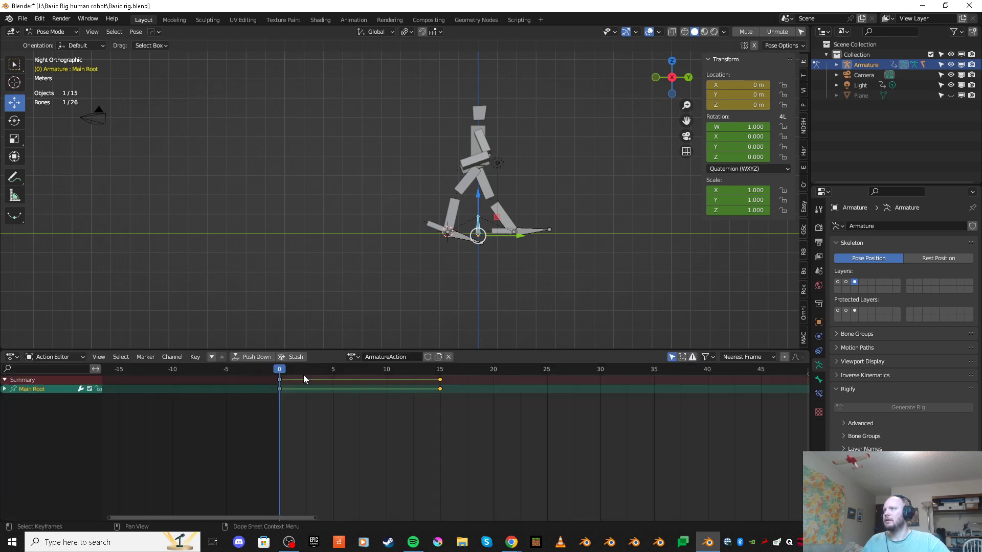
{"action": "left_click", "coordinate": [407, 357]}
{"action": "key", "text": "BackSpace"}
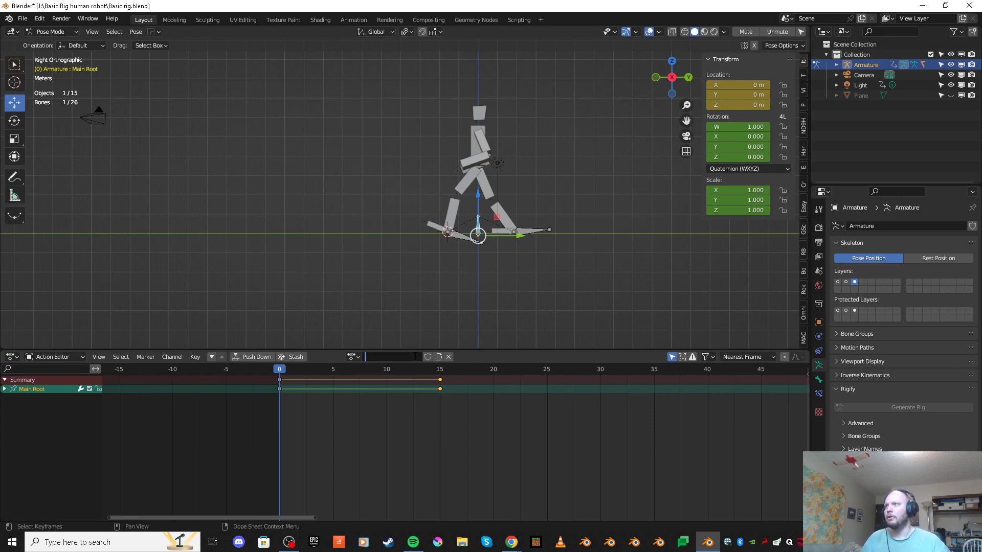
{"action": "type", "text": "Moving forward"}
{"action": "key", "text": "Return"}
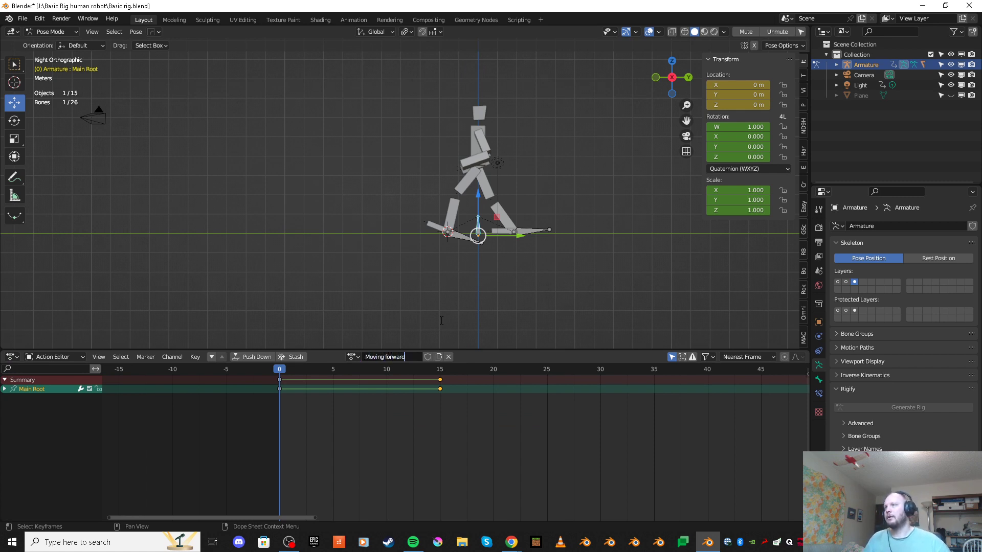
Step: Try pushing the Moving forward action down into an NLA strip and scrub from frame 0 to test it with Walking
{"action": "left_click", "coordinate": [265, 358]}
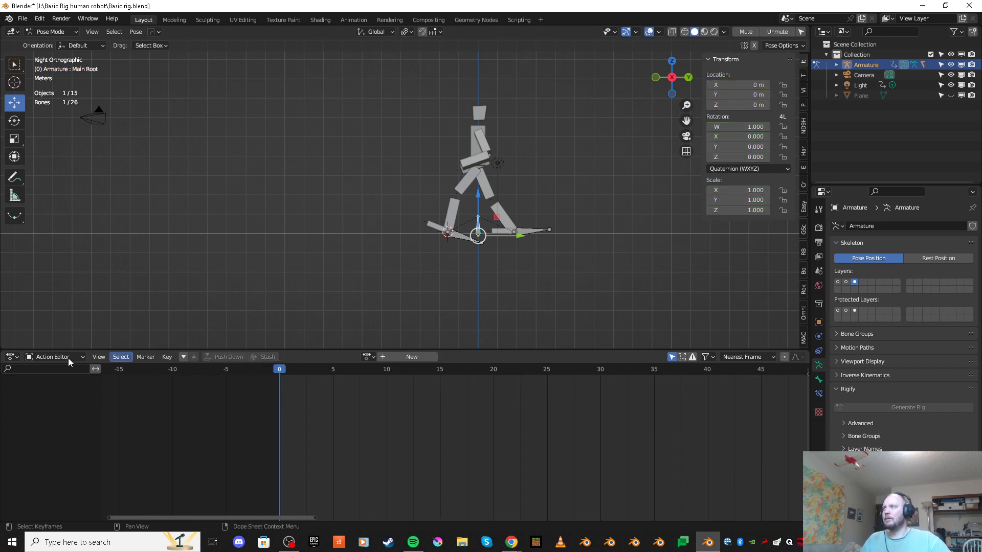
{"action": "left_click", "coordinate": [11, 357]}
{"action": "left_click", "coordinate": [169, 430]}
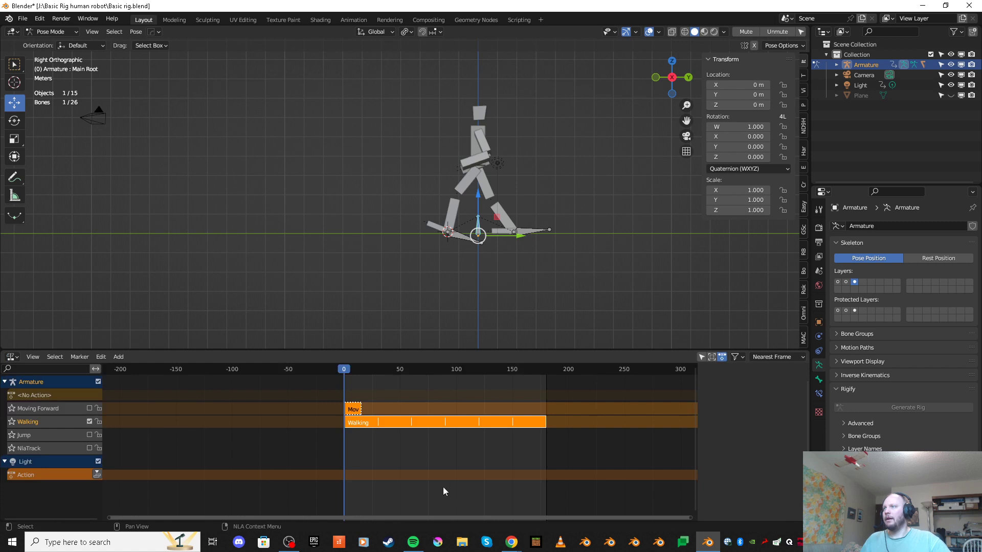
{"action": "mouse_move", "coordinate": [345, 371]}
{"action": "left_mouse_down"}
{"action": "mouse_move", "coordinate": [363, 378]}
{"action": "mouse_move", "coordinate": [343, 381]}
{"action": "left_mouse_up"}
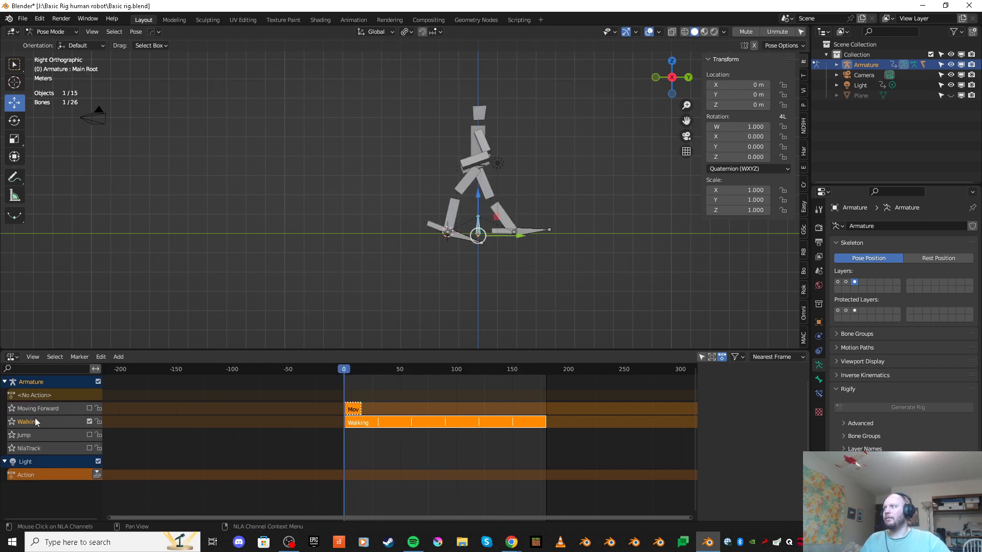
{"action": "left_click", "coordinate": [90, 408]}
{"action": "left_click_drag", "start_coordinate": [345, 369], "coordinate": [345, 433]}
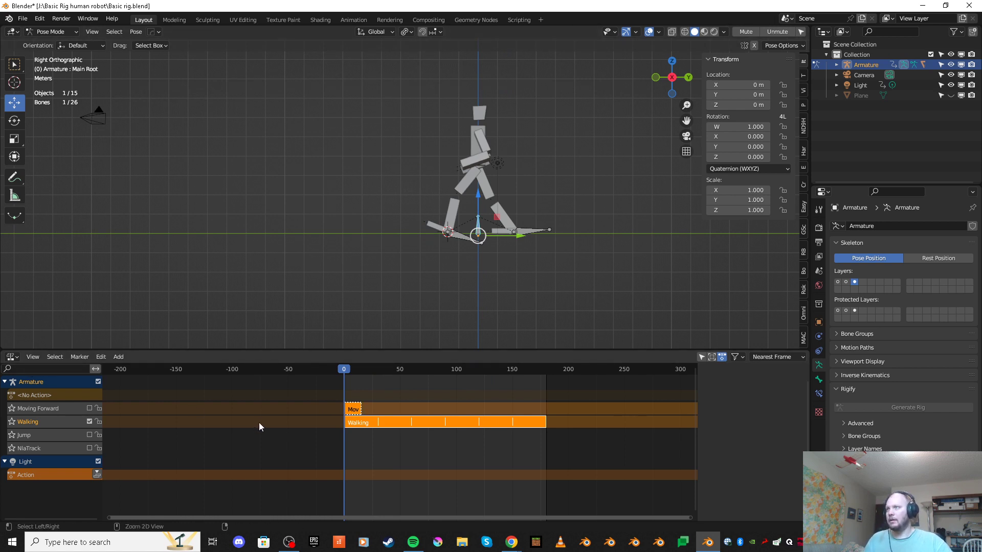
{"action": "key", "text": "n"}
Step: Bake the Main Root's Moving forward action from the Graph Editor as Pose data, frames 0 to 180, step 1, only selected bones
{"action": "left_click", "coordinate": [11, 357]}
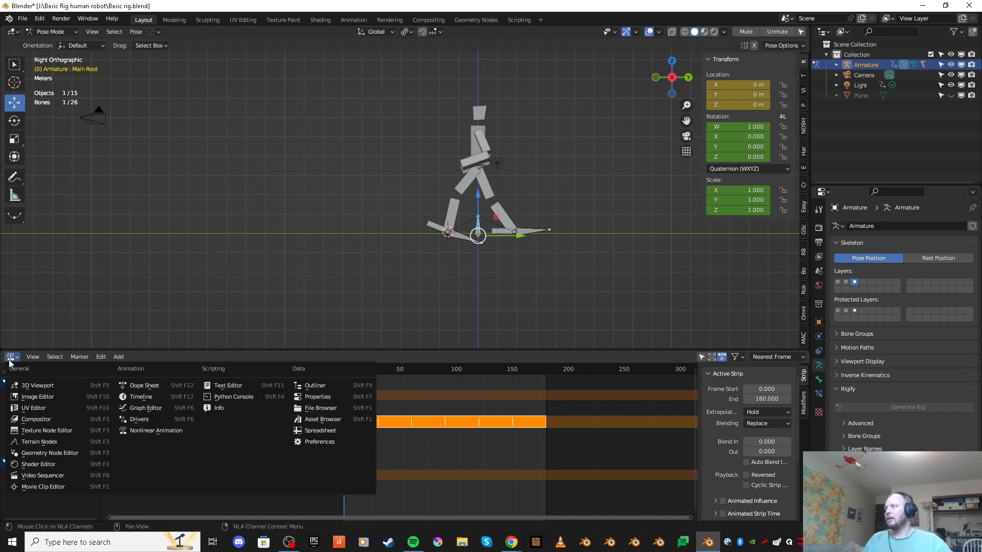
{"action": "left_click", "coordinate": [160, 407]}
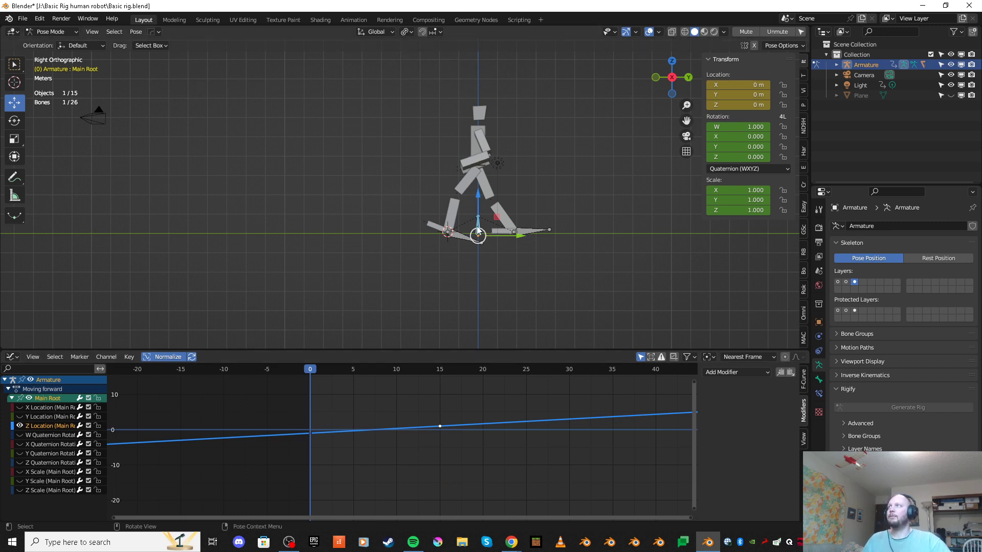
{"action": "left_click", "coordinate": [136, 32]}
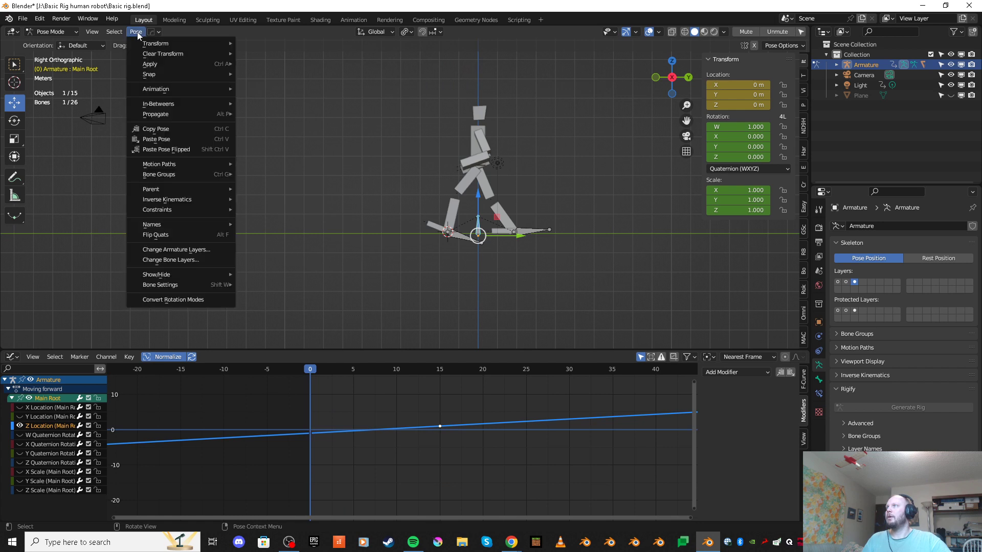
{"action": "mouse_move", "coordinate": [152, 87]}
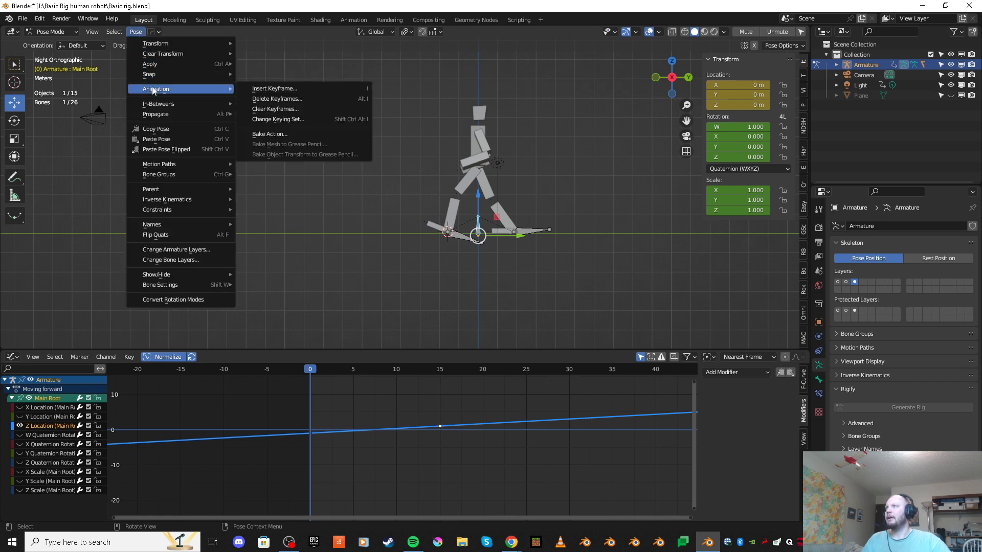
{"action": "left_click", "coordinate": [284, 132]}
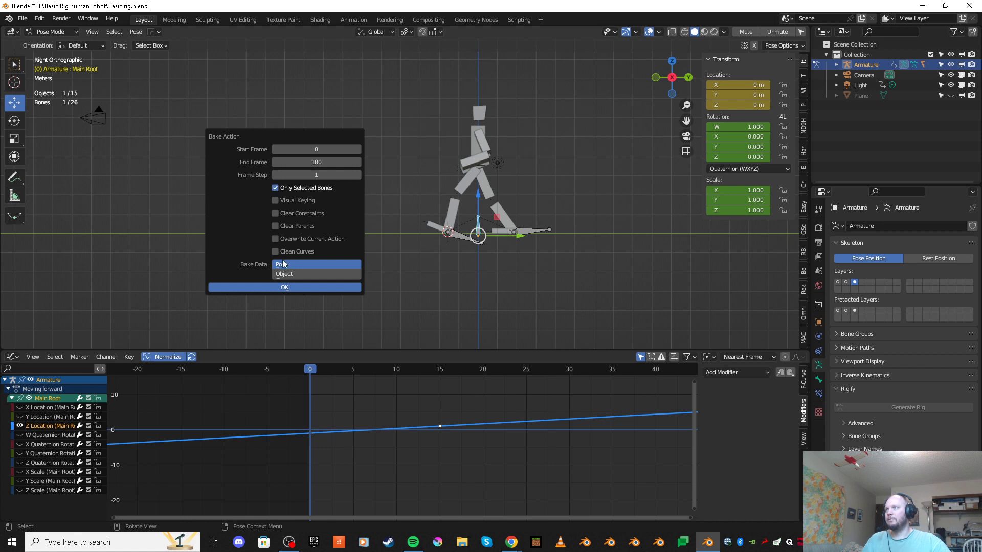
{"action": "left_click", "coordinate": [271, 287]}
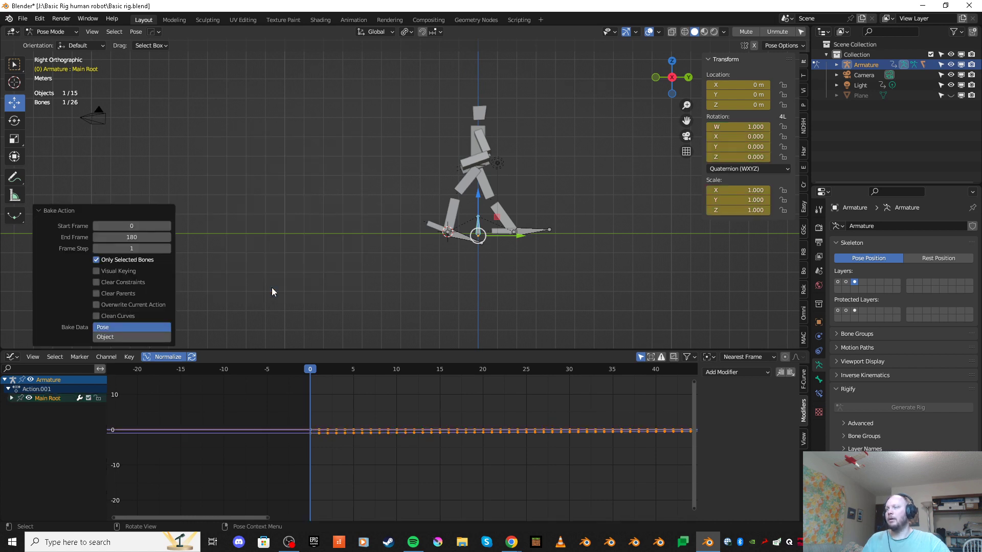
Step: Inspect the baked keyframes in the Graph Editor, deselect the Main Root bone and scrub from frame 0 to check the motion
{"action": "scroll", "coordinate": [384, 464], "scroll_direction": "down", "scroll_amount": 4}
{"action": "scroll", "coordinate": [380, 463], "scroll_direction": "up", "scroll_amount": 5}
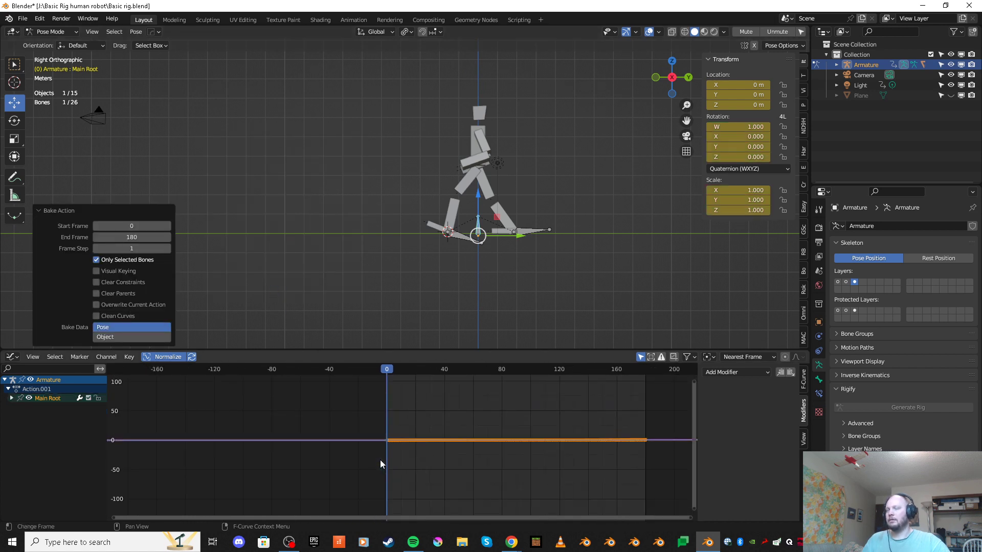
{"action": "scroll", "coordinate": [380, 464], "scroll_direction": "up", "scroll_amount": 2}
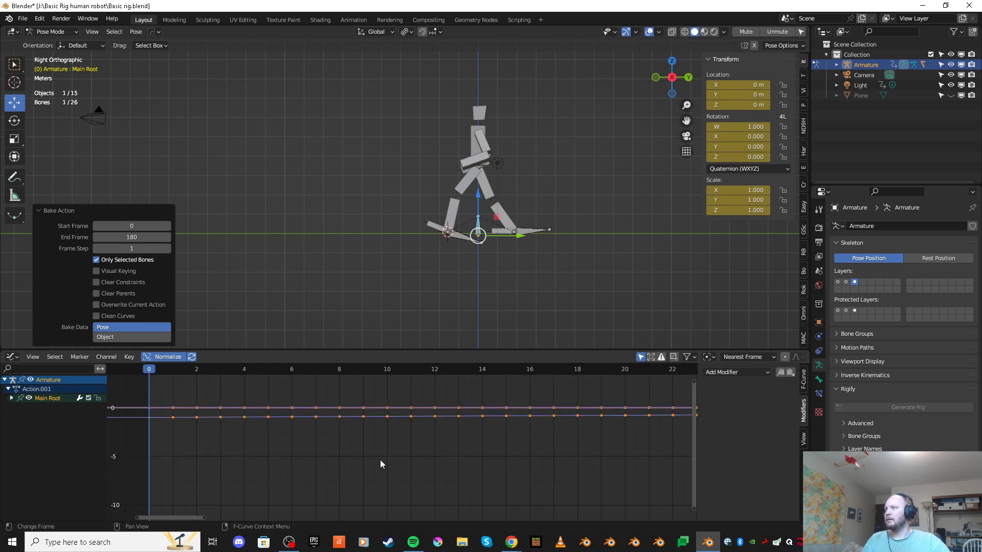
{"action": "left_click", "coordinate": [228, 269]}
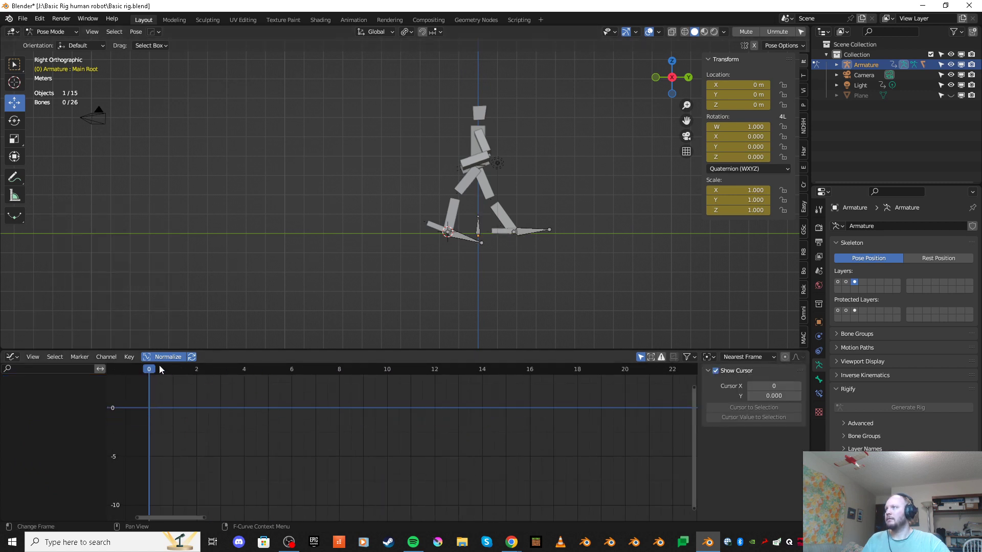
{"action": "left_click_drag", "start_coordinate": [148, 367], "coordinate": [147, 448]}
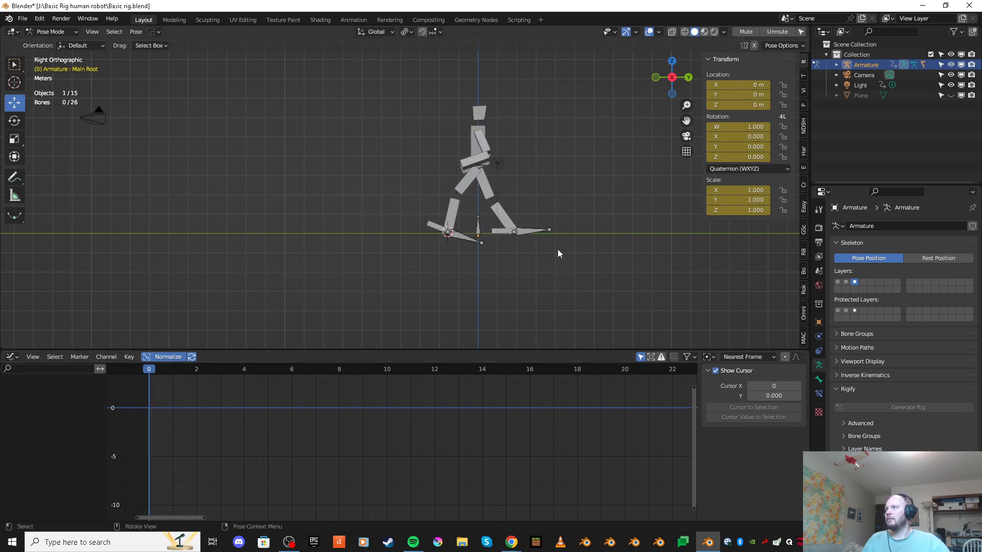
Step: Reselect the Main Root bone, expand its baked channels and examine the Z Location curve while scrubbing from frame 0
{"action": "left_click", "coordinate": [476, 231]}
{"action": "left_click", "coordinate": [12, 398]}
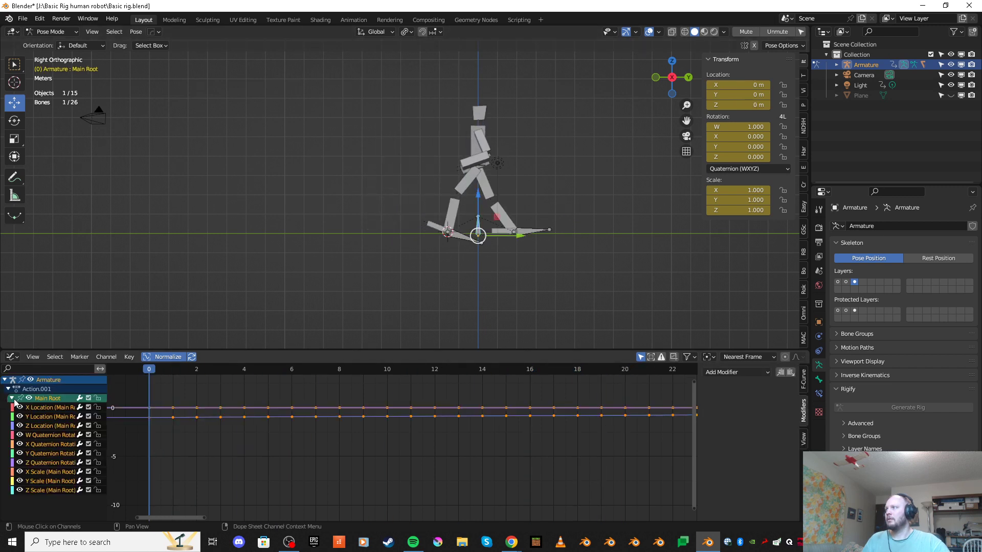
{"action": "left_click", "coordinate": [38, 407]}
{"action": "left_click", "coordinate": [34, 416]}
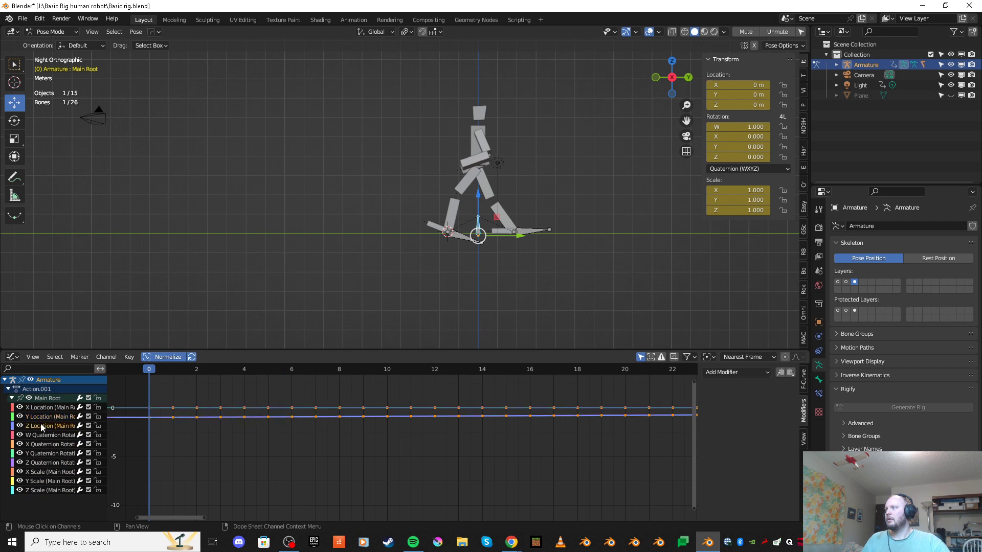
{"action": "scroll", "coordinate": [479, 448], "scroll_direction": "down", "scroll_amount": 6}
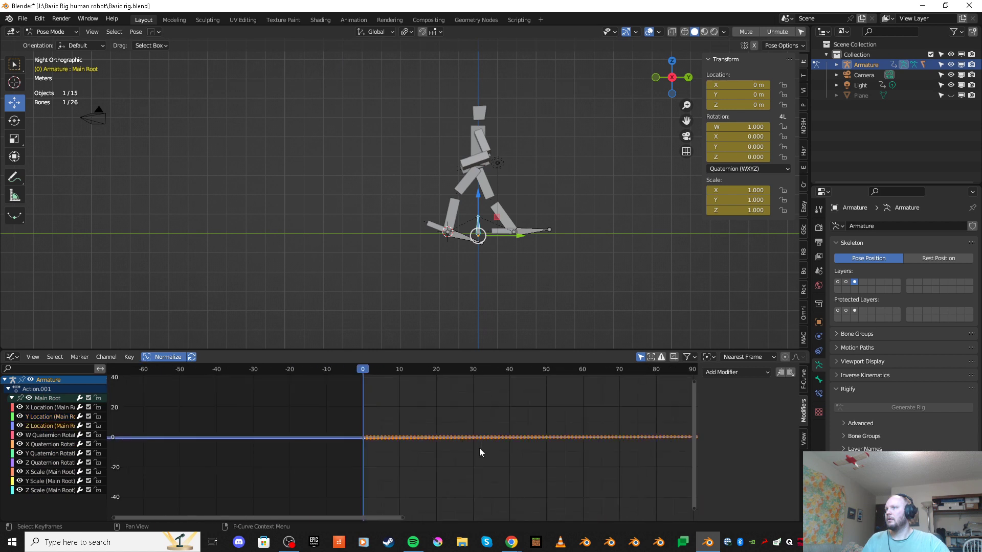
{"action": "mouse_move", "coordinate": [310, 404]}
{"action": "left_mouse_down"}
{"action": "mouse_move", "coordinate": [645, 404]}
{"action": "mouse_move", "coordinate": [310, 409]}
{"action": "left_mouse_up"}
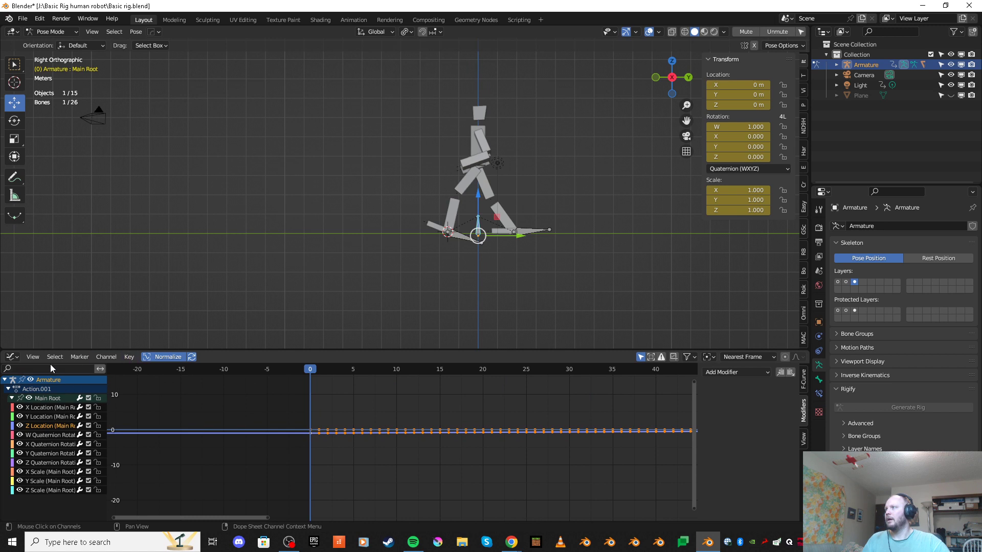
Step: Push the baked action down into the Moving Forward NLA track, scrub from frame 0 and select its strip
{"action": "left_click", "coordinate": [13, 357]}
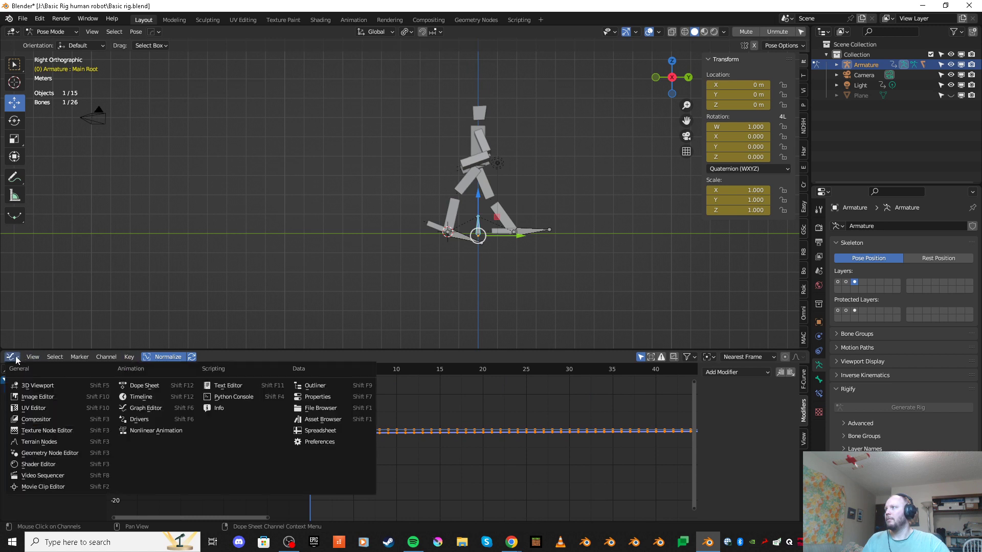
{"action": "left_click", "coordinate": [155, 384]}
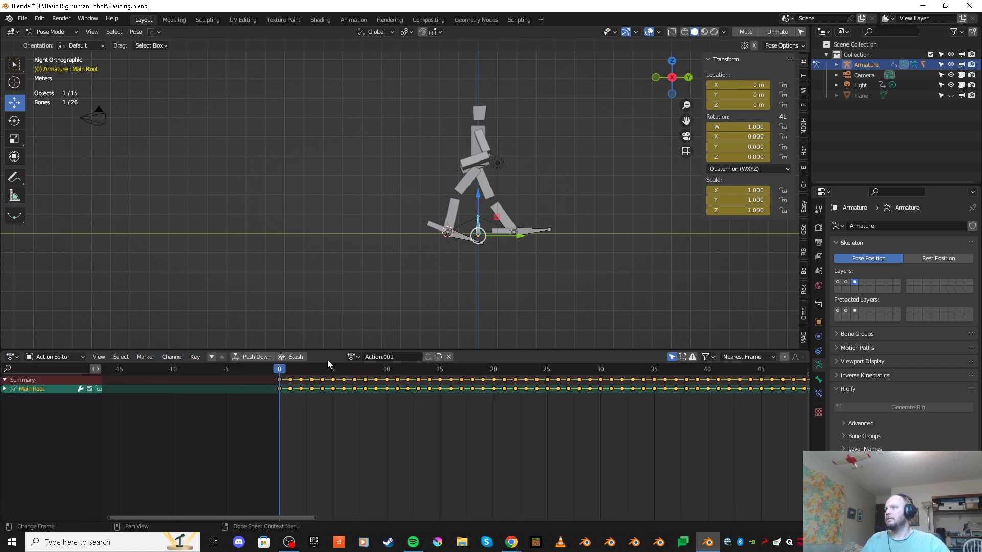
{"action": "left_click", "coordinate": [264, 358]}
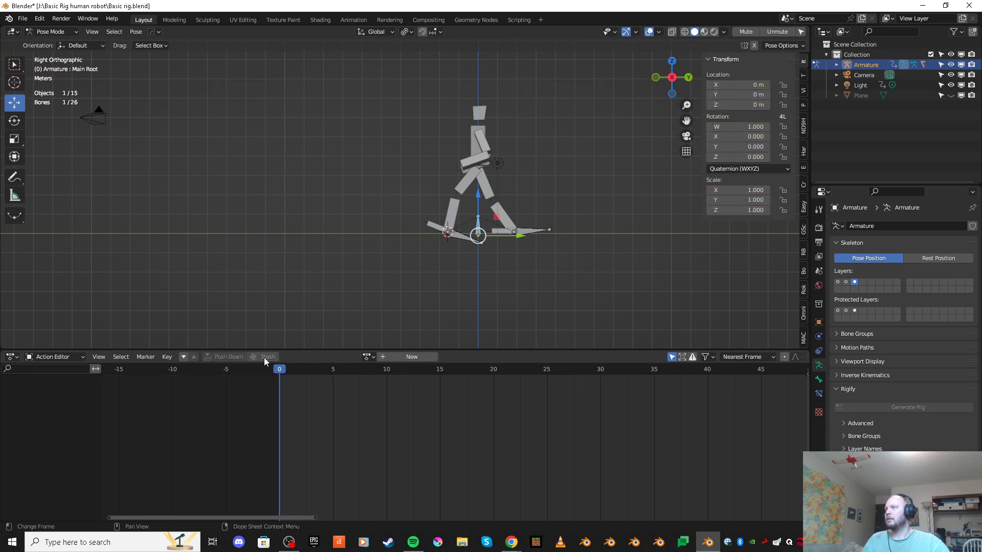
{"action": "left_click", "coordinate": [12, 357]}
{"action": "left_click", "coordinate": [162, 431]}
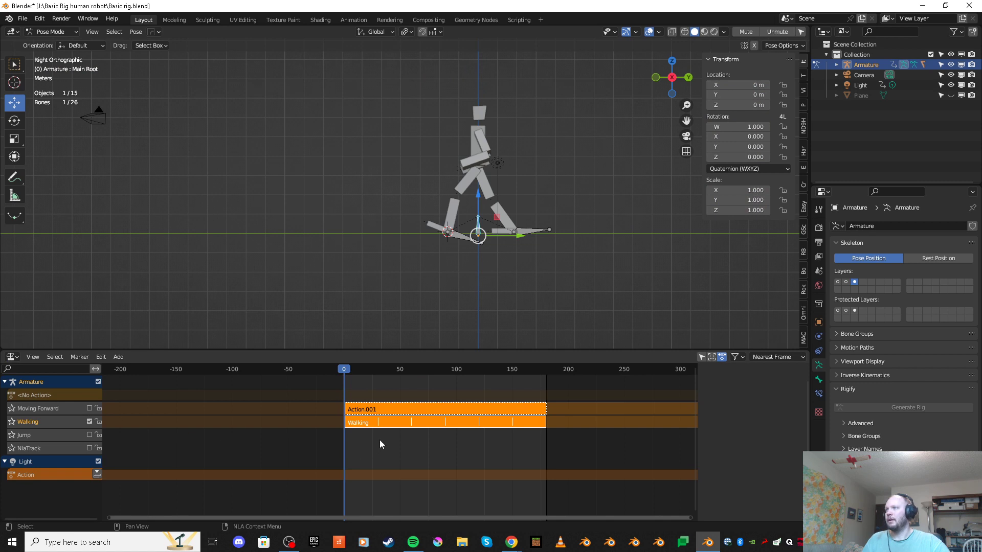
{"action": "left_click_drag", "start_coordinate": [348, 369], "coordinate": [339, 477]}
{"action": "left_click", "coordinate": [391, 412]}
{"action": "key", "text": "n"}
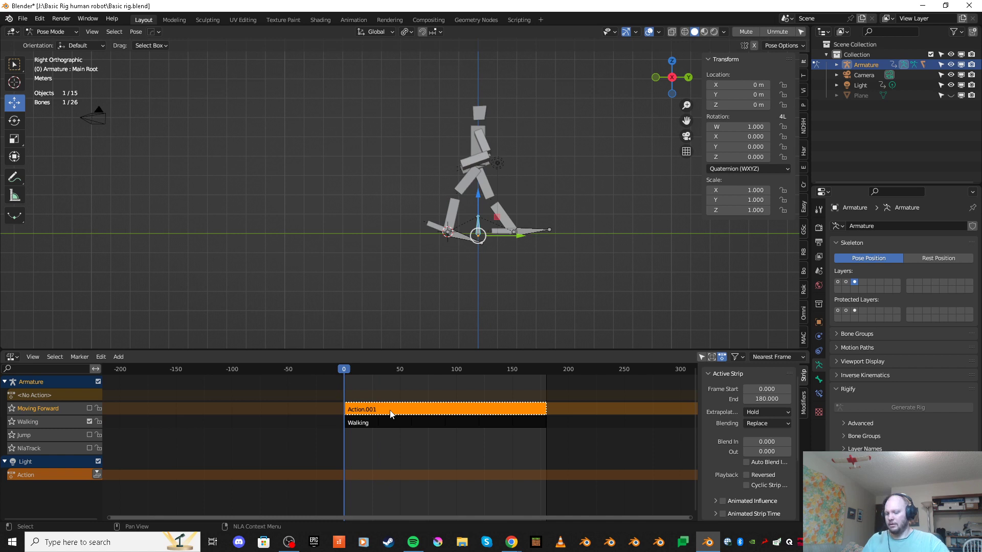
Step: Undo the push-down and the bake to restore the original Moving forward action
{"action": "key", "text": "ctrl+z"}
{"action": "key", "text": "ctrl+z"}
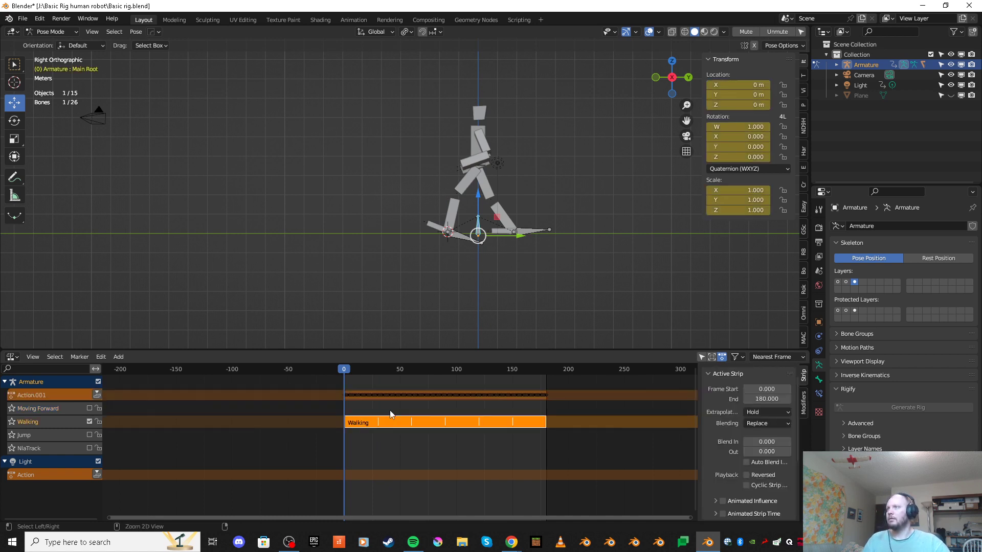
{"action": "key", "text": "ctrl+z"}
{"action": "key", "text": "ctrl+z"}
{"action": "key", "text": "ctrl+z"}
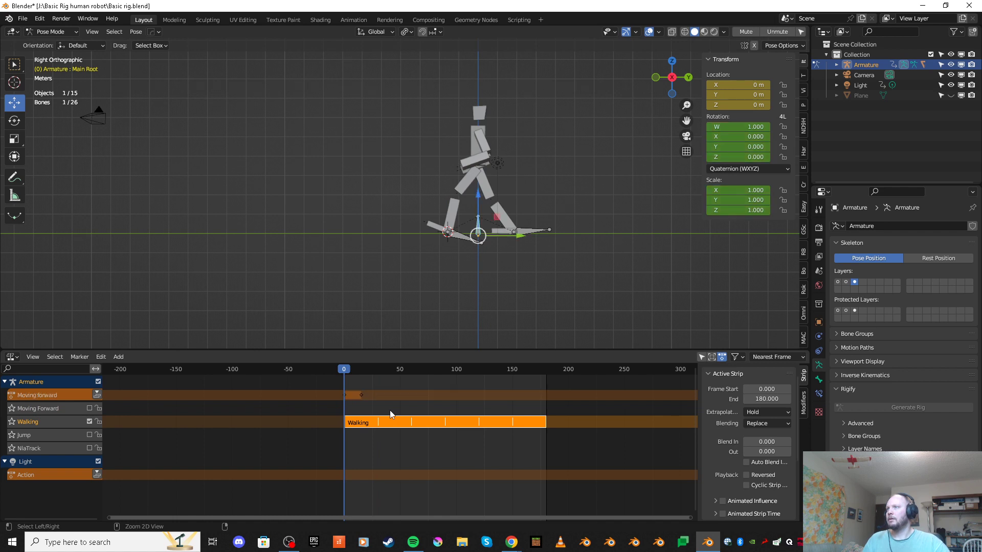
Step: Show the Moving forward action in the Graph Editor and make the Main Root's Z Location curve cyclic
{"action": "left_click", "coordinate": [18, 357]}
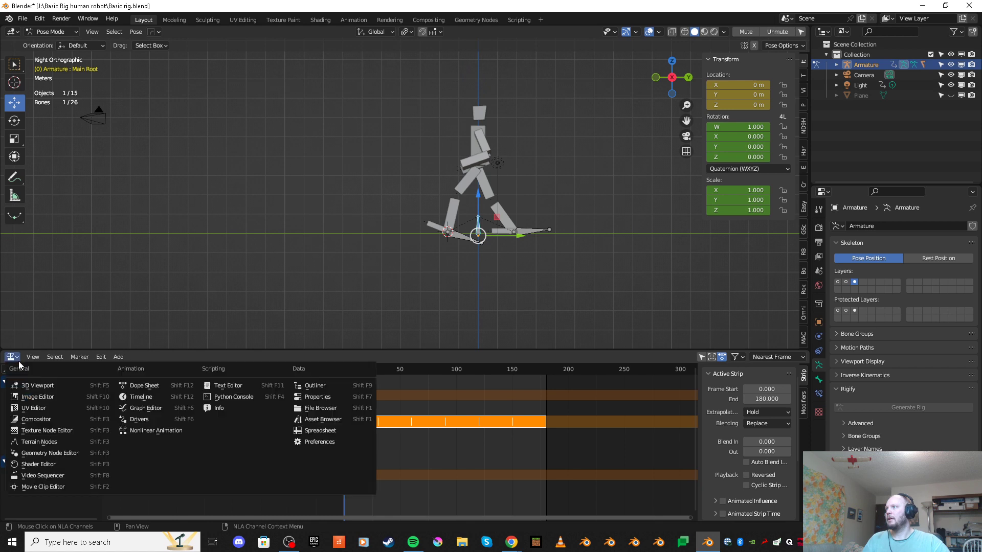
{"action": "left_click", "coordinate": [156, 388]}
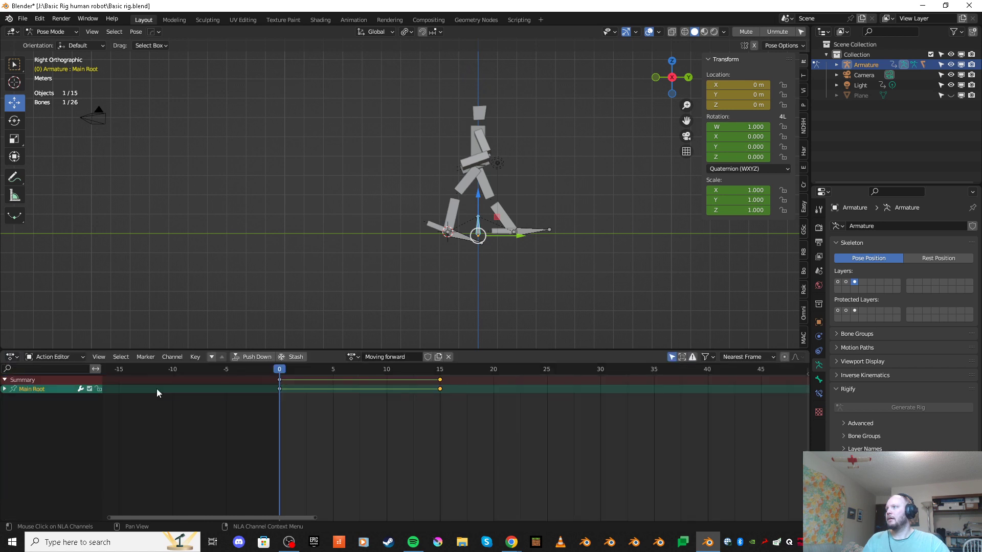
{"action": "left_click", "coordinate": [12, 357]}
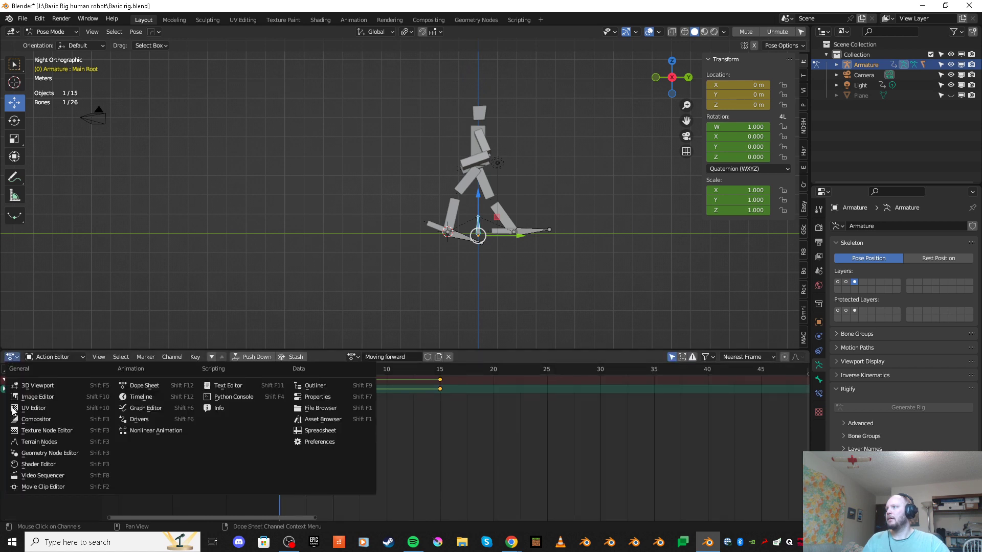
{"action": "left_click", "coordinate": [158, 409]}
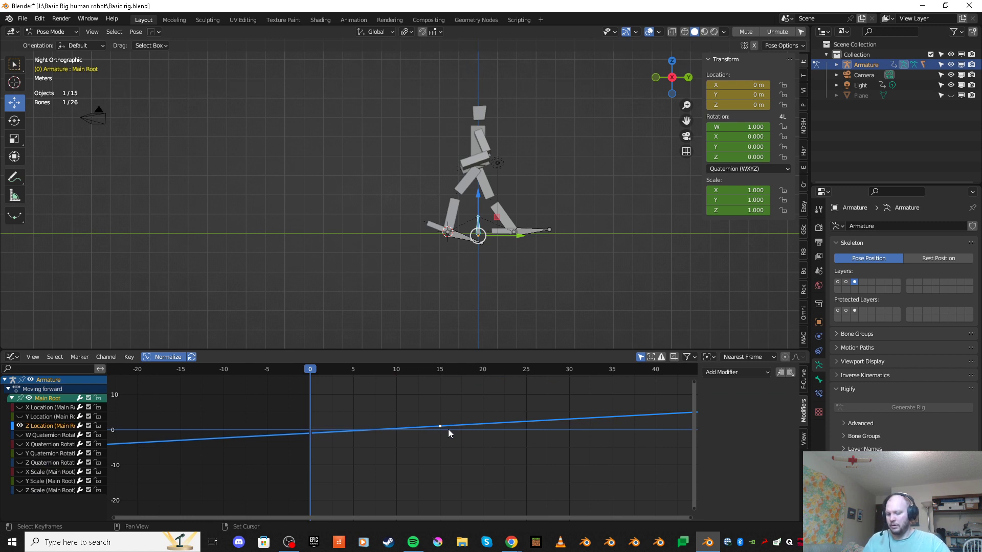
{"action": "key", "text": "shift+e"}
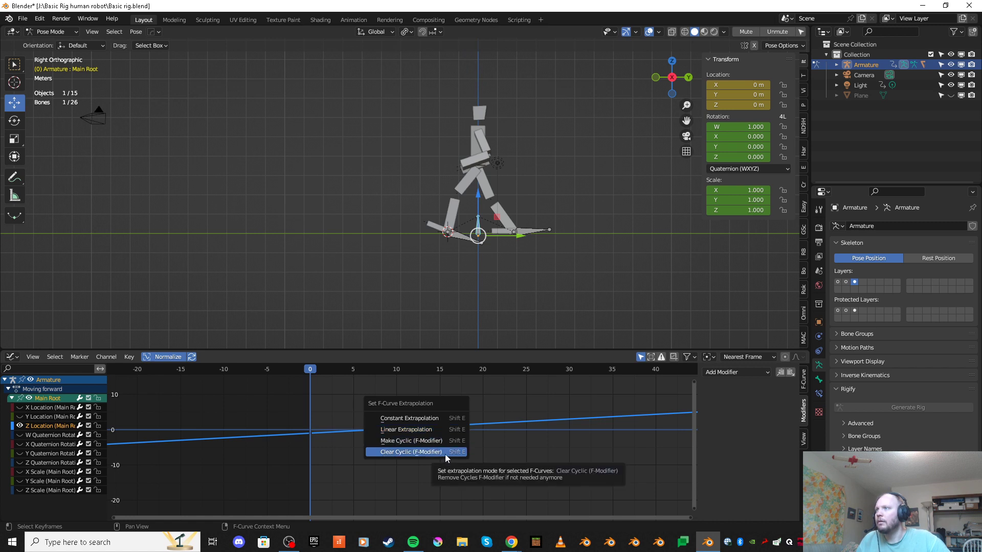
{"action": "left_click", "coordinate": [427, 440]}
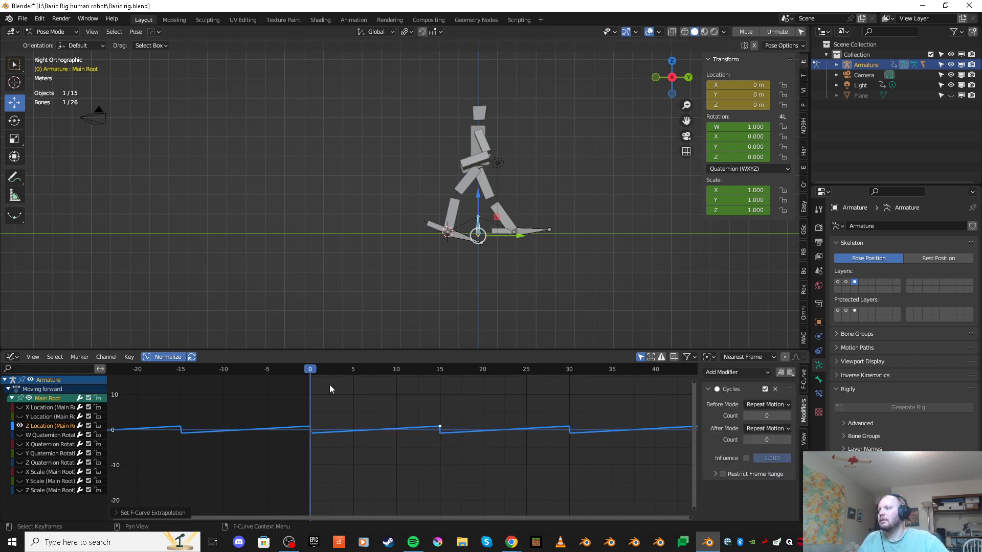
Step: Set the Cycles modifier's After Mode to Repeat with Offset and Before Mode to No Cycles, then scrub back to frame 0
{"action": "left_click", "coordinate": [751, 430]}
{"action": "left_click", "coordinate": [774, 463]}
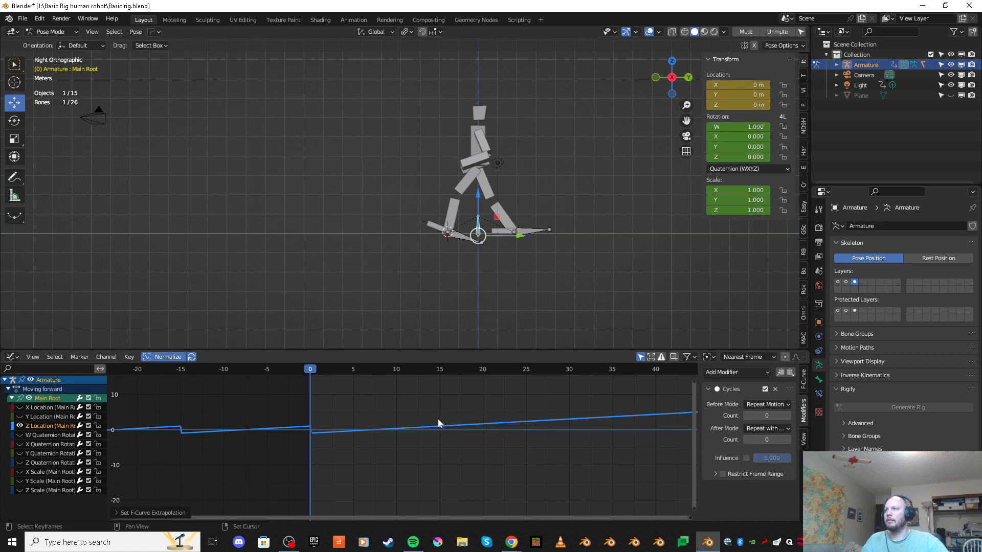
{"action": "left_click", "coordinate": [346, 247]}
{"action": "left_click", "coordinate": [478, 236]}
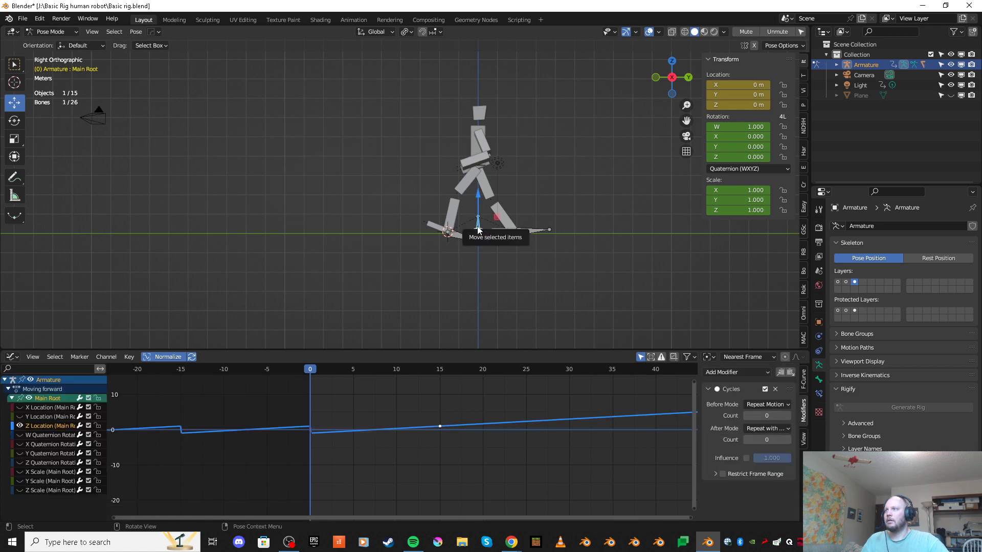
{"action": "left_click", "coordinate": [767, 404]}
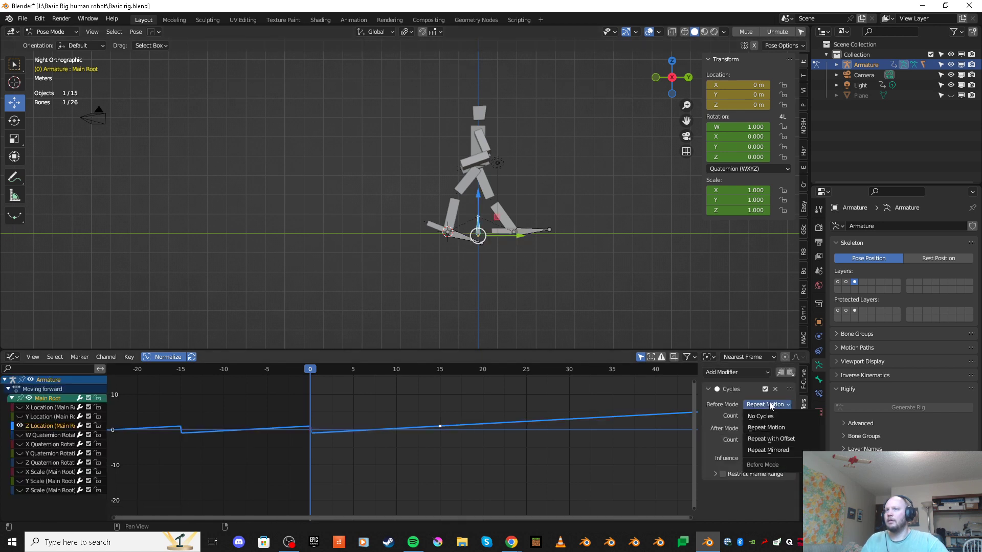
{"action": "left_click", "coordinate": [778, 414]}
{"action": "scroll", "coordinate": [325, 446], "scroll_direction": "up", "scroll_amount": 2}
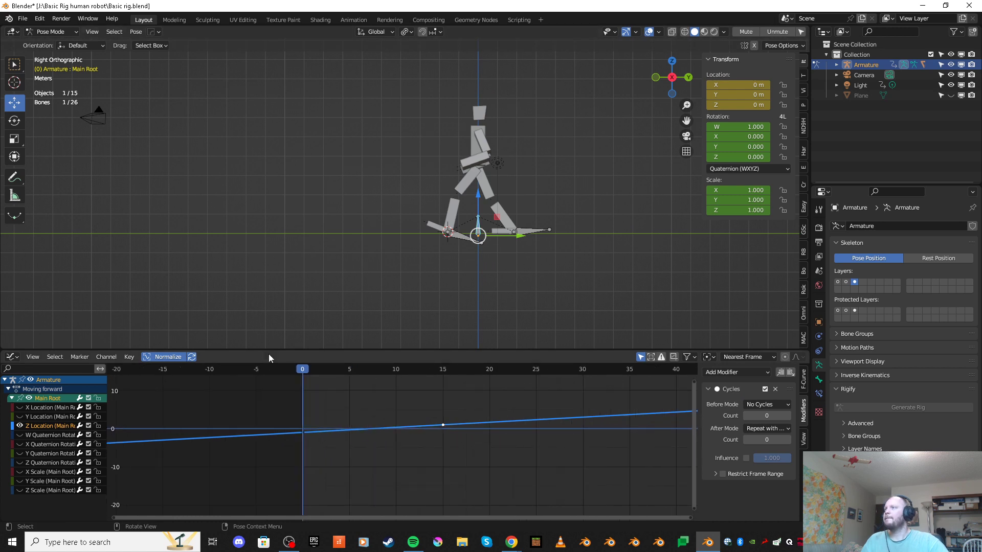
{"action": "left_click_drag", "start_coordinate": [386, 369], "coordinate": [299, 500]}
Step: Bake the Main Root's pose action from frame 0 to 180 with frame step 1, for only the selected bones, and reselect the bone
{"action": "left_click", "coordinate": [134, 33]}
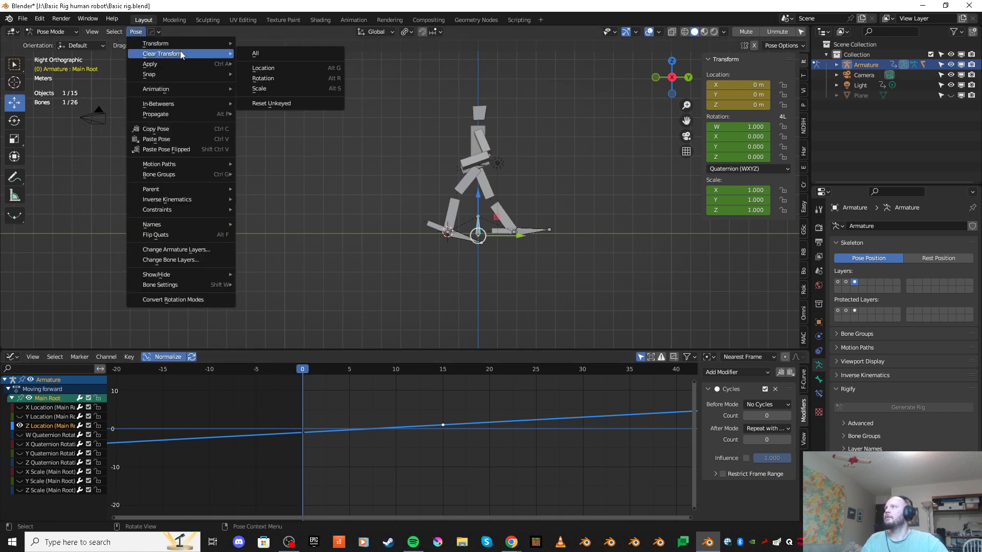
{"action": "mouse_move", "coordinate": [175, 91]}
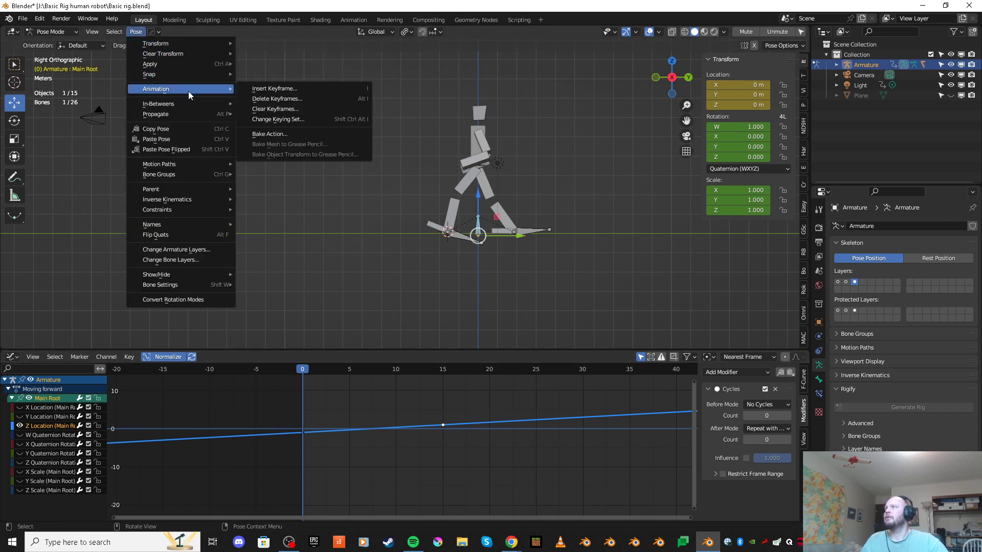
{"action": "left_click", "coordinate": [278, 133]}
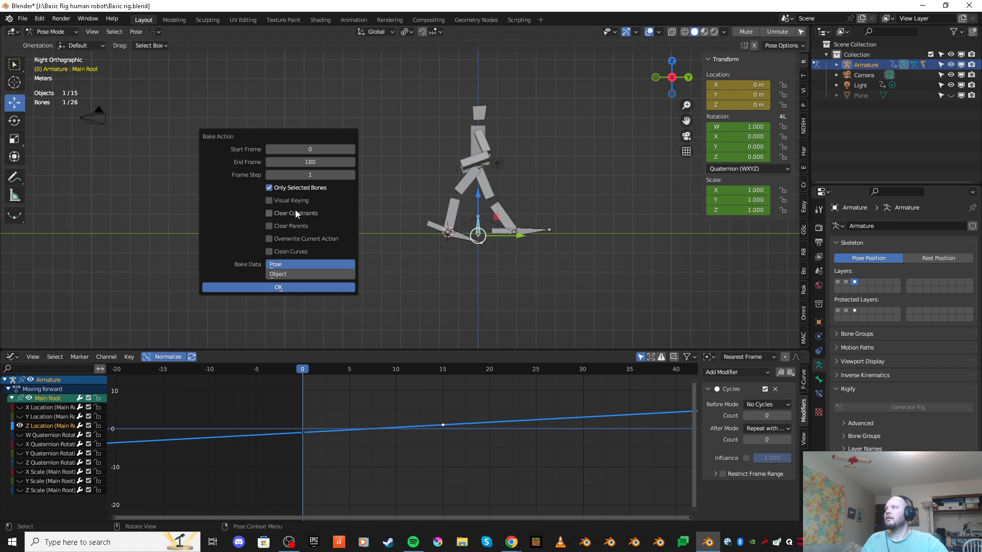
{"action": "left_click", "coordinate": [279, 287]}
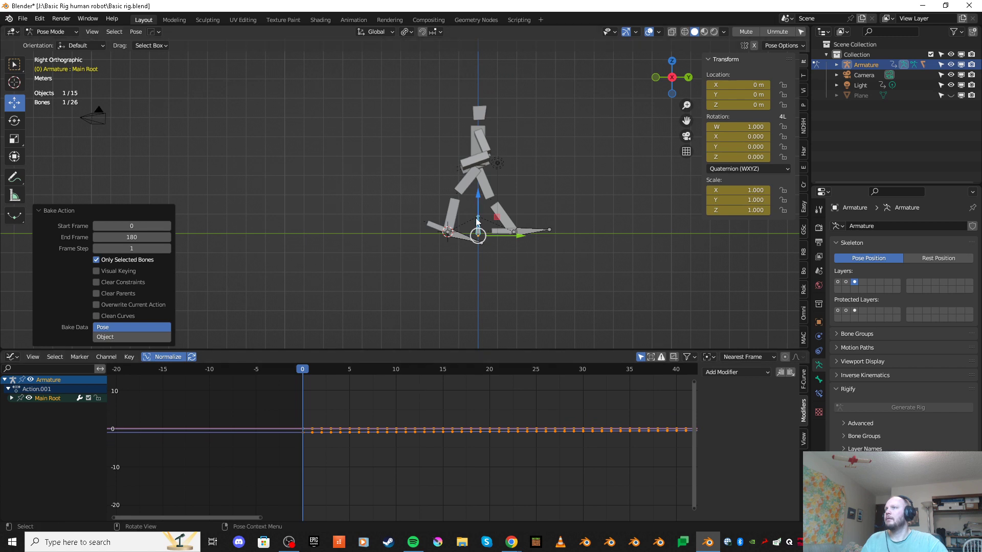
{"action": "left_click", "coordinate": [330, 278]}
{"action": "left_click", "coordinate": [479, 225]}
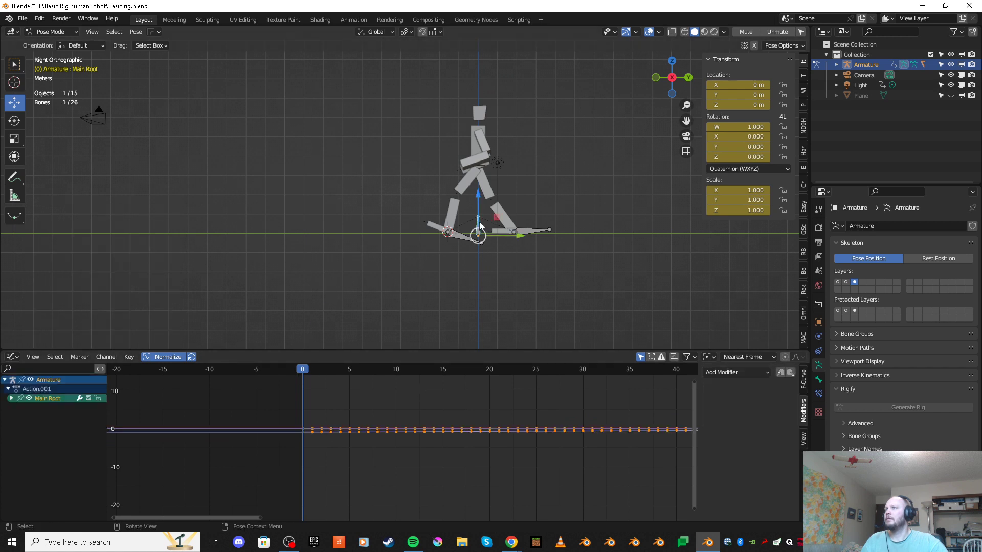
Step: Expand the Main Root's baked channels and examine the individual location and rotation curves
{"action": "scroll", "coordinate": [407, 437], "scroll_direction": "down", "scroll_amount": 8}
{"action": "key", "text": "Home"}
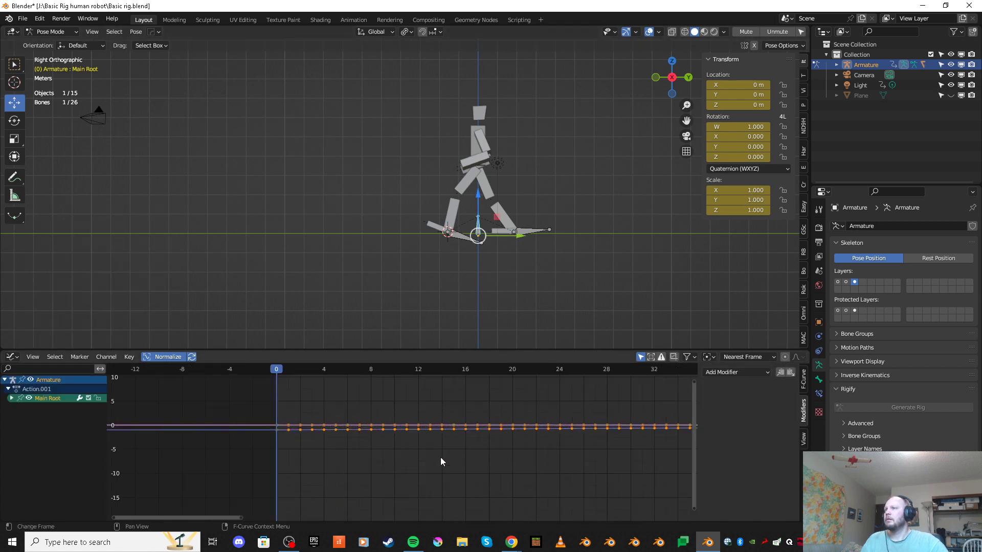
{"action": "left_click", "coordinate": [11, 398]}
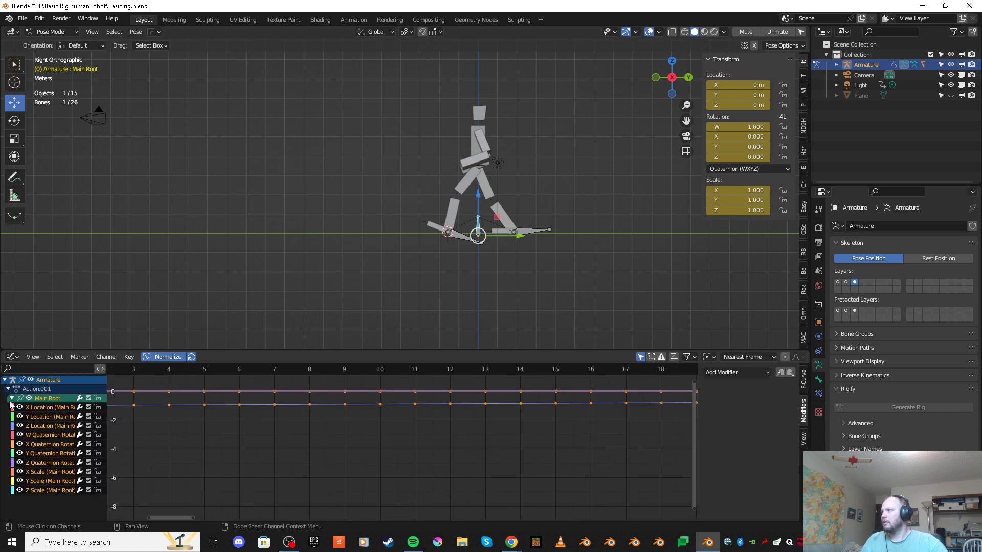
{"action": "left_click", "coordinate": [35, 427]}
{"action": "left_click", "coordinate": [41, 418]}
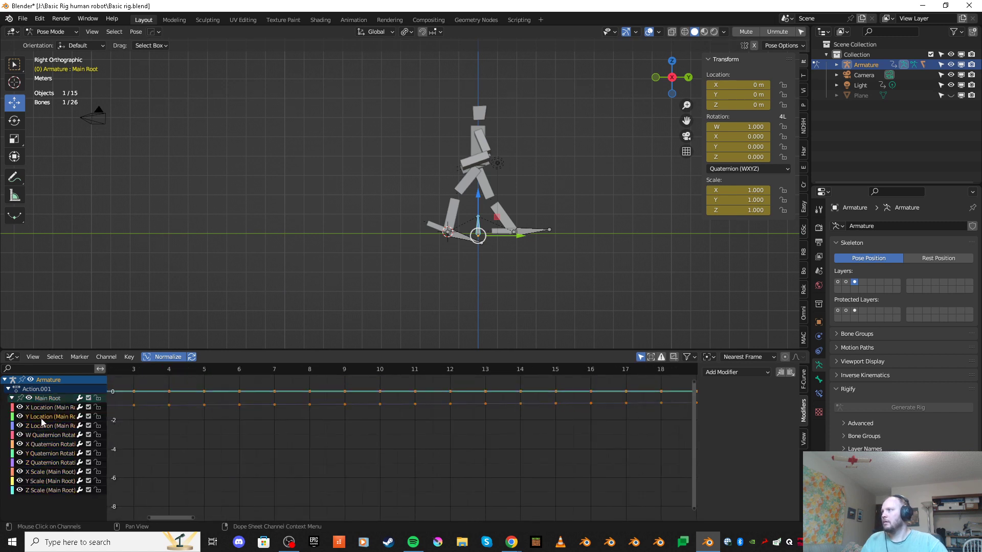
{"action": "left_click", "coordinate": [43, 426]}
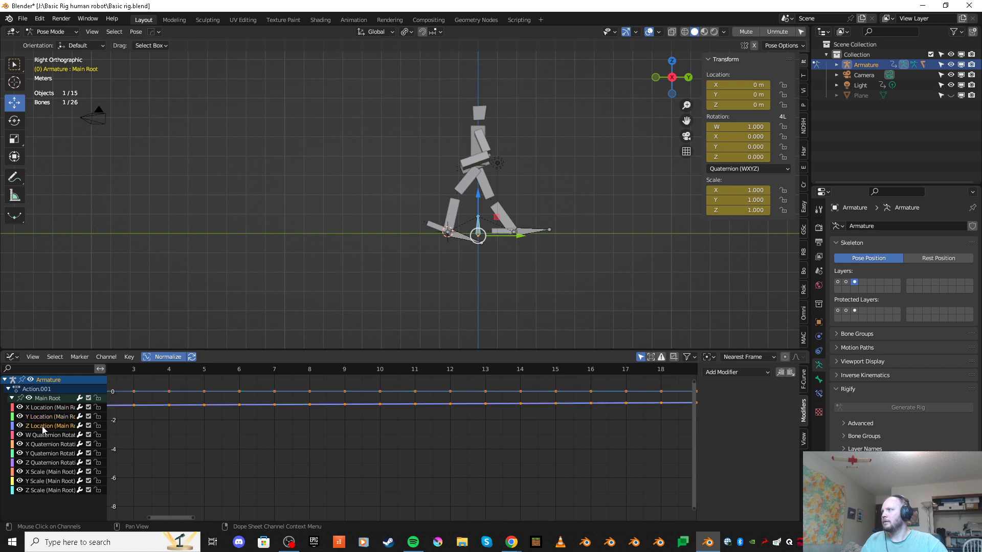
{"action": "left_click", "coordinate": [42, 432]}
{"action": "left_click", "coordinate": [40, 447]}
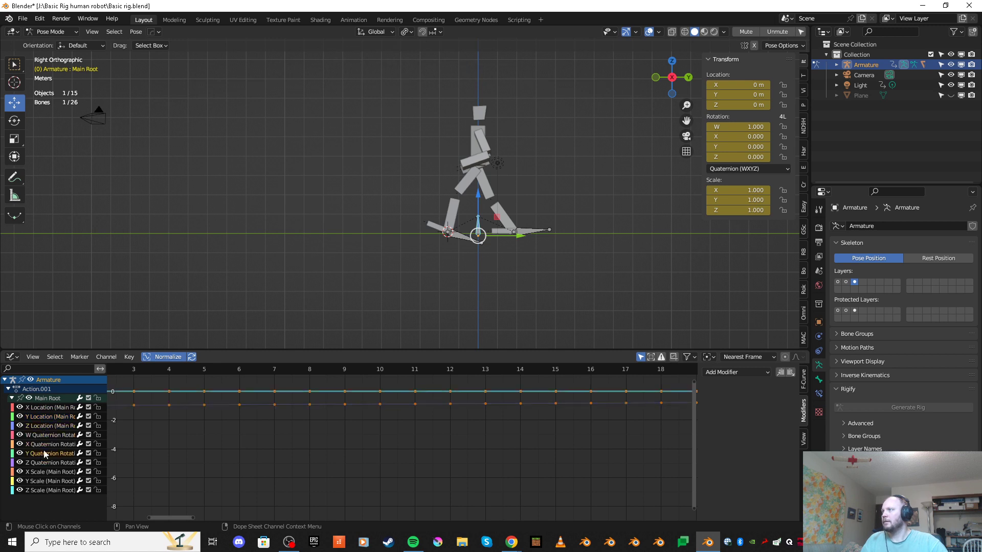
{"action": "left_click", "coordinate": [46, 425]}
{"action": "left_click", "coordinate": [48, 409]}
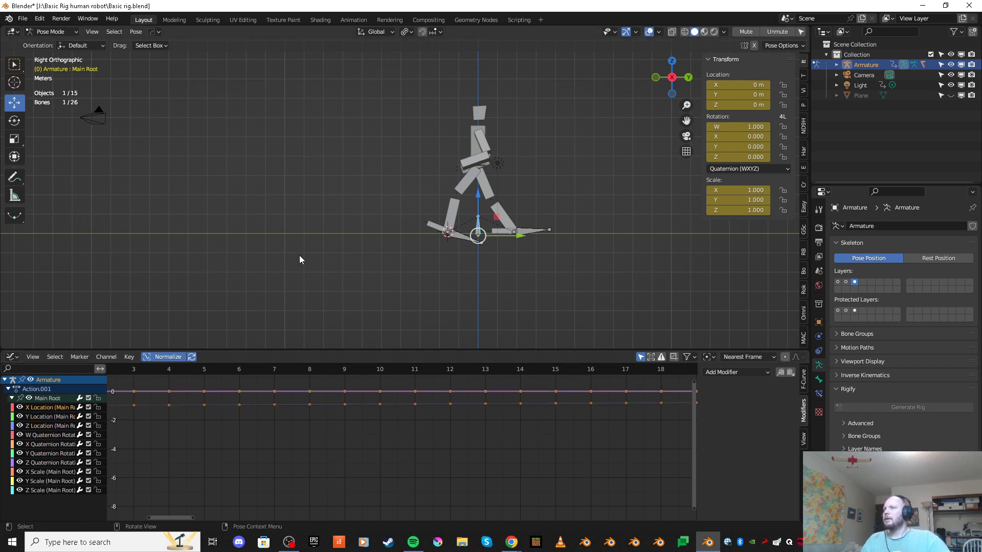